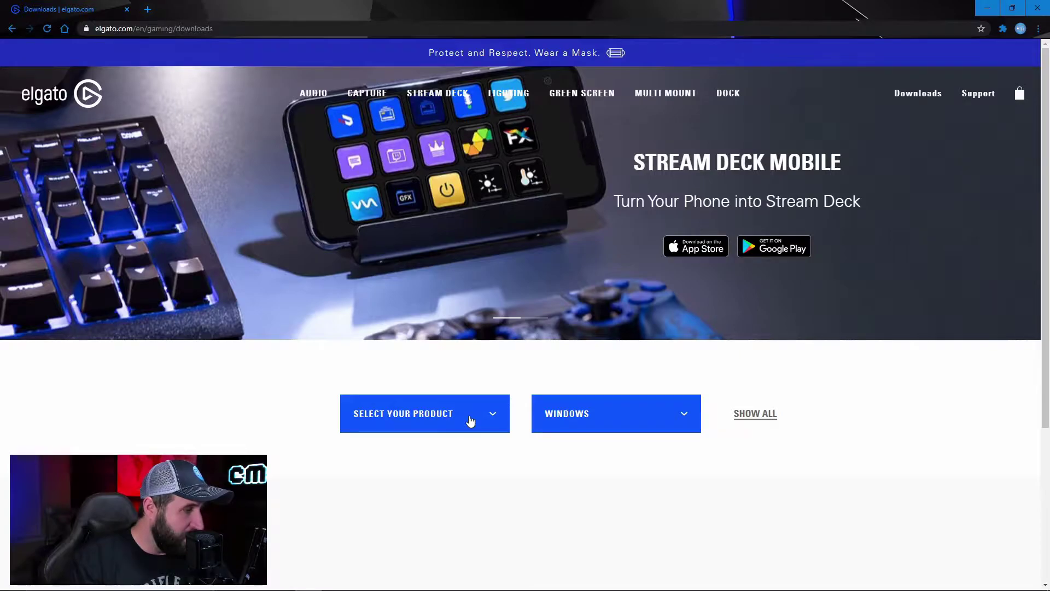
# Filter the downloads to the Stream Deck product and download its Windows installer, version 4.9.0.
pyautogui.scroll(-2, 442, 465)
pyautogui.scroll(-1, 442, 465)
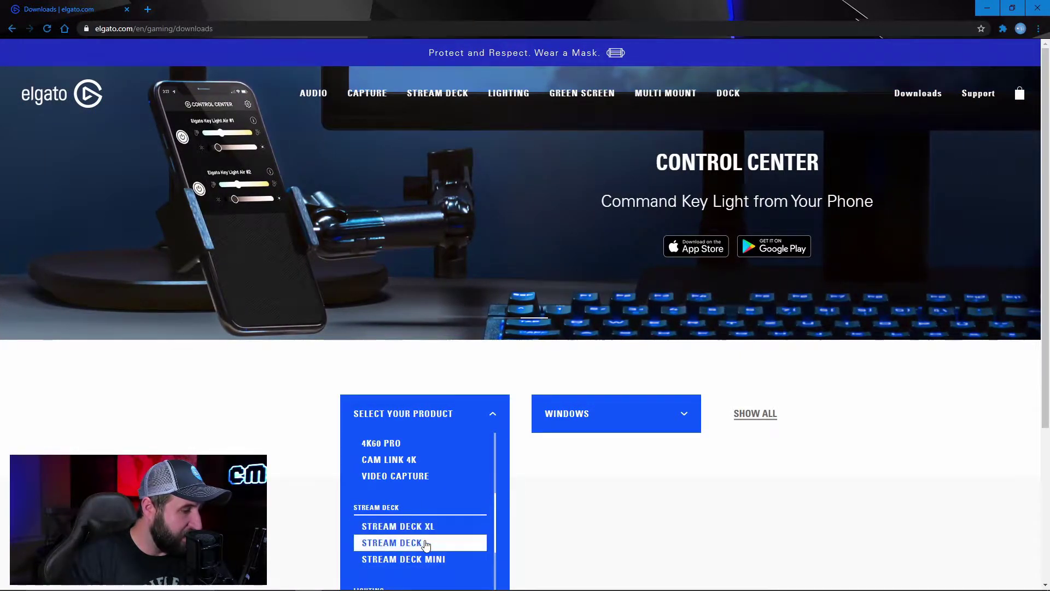
pyautogui.click(429, 543)
pyautogui.scroll(-3, 692, 443)
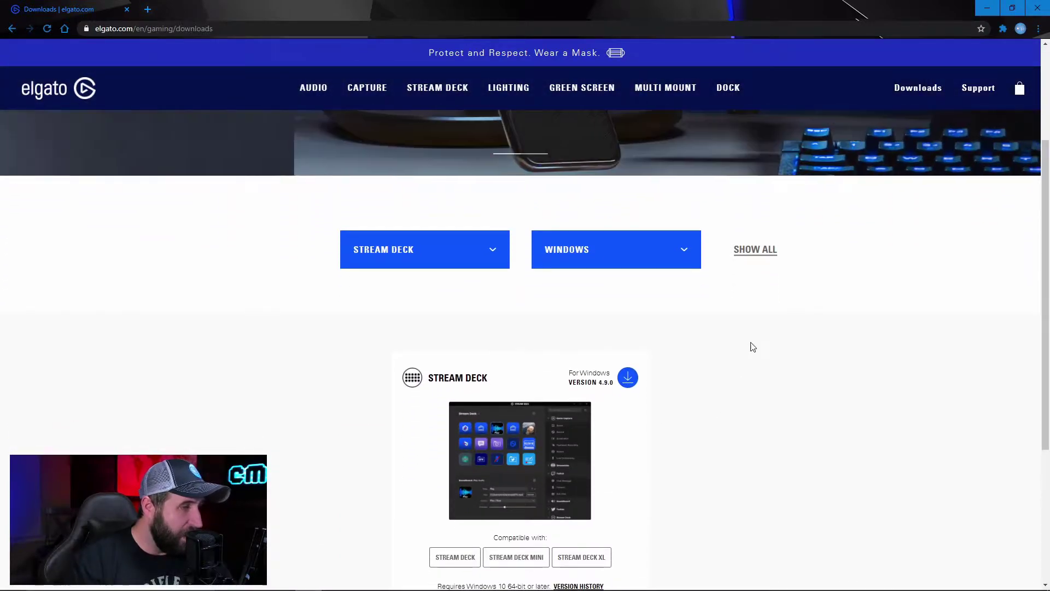
pyautogui.scroll(-1, 664, 387)
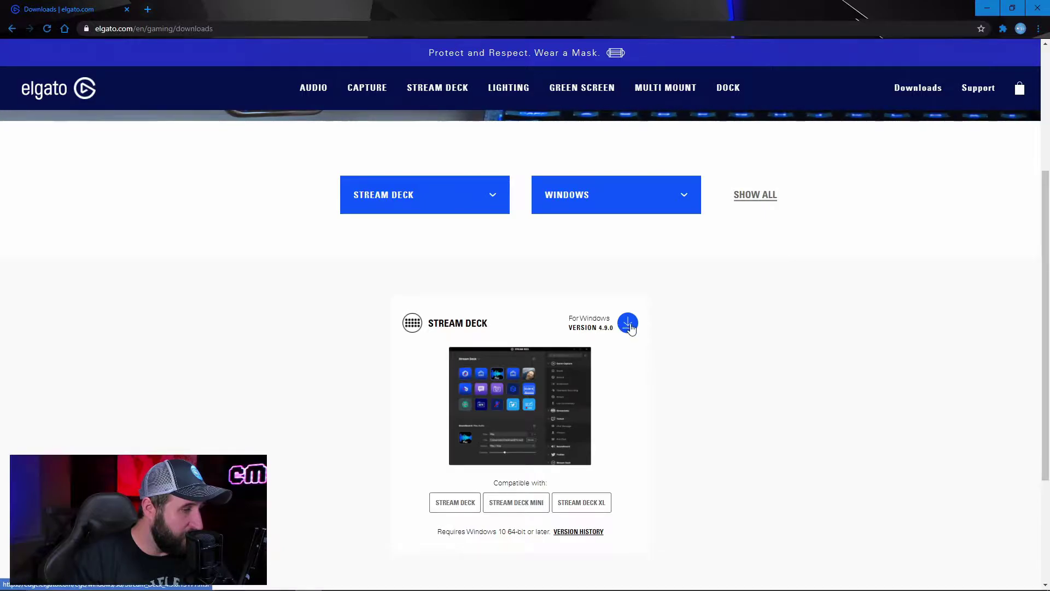
pyautogui.click(629, 325)
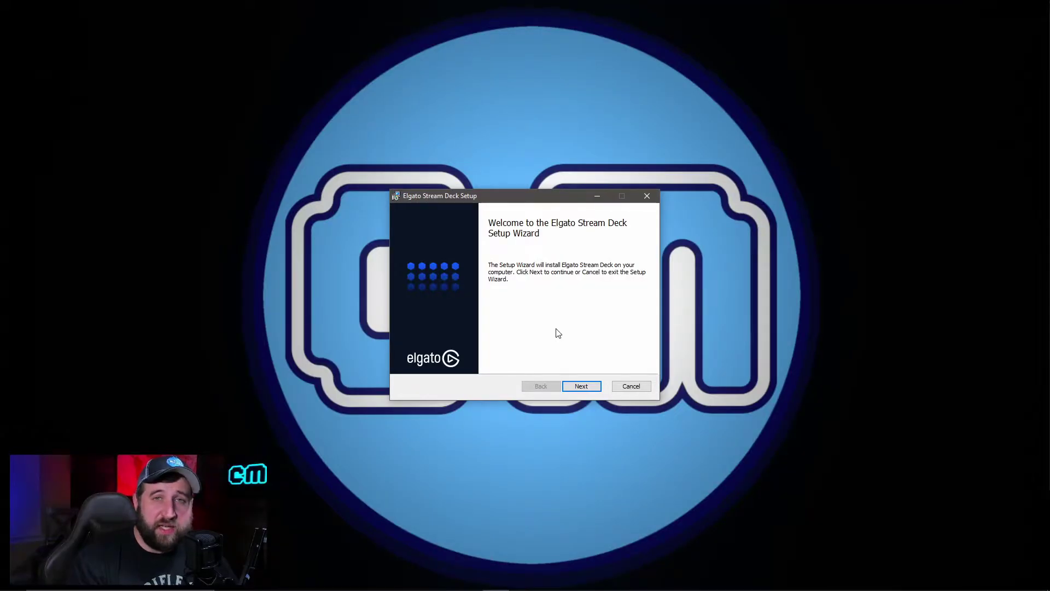
# Accept the licence agreement in the Elgato Stream Deck setup wizard and start the installation.
pyautogui.click(584, 386)
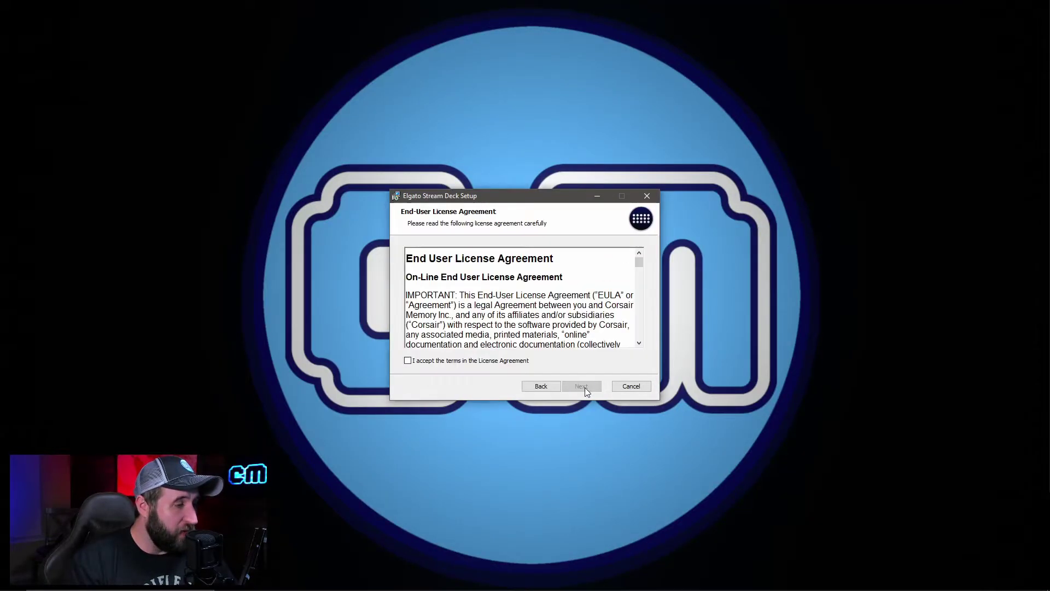
pyautogui.click(422, 361)
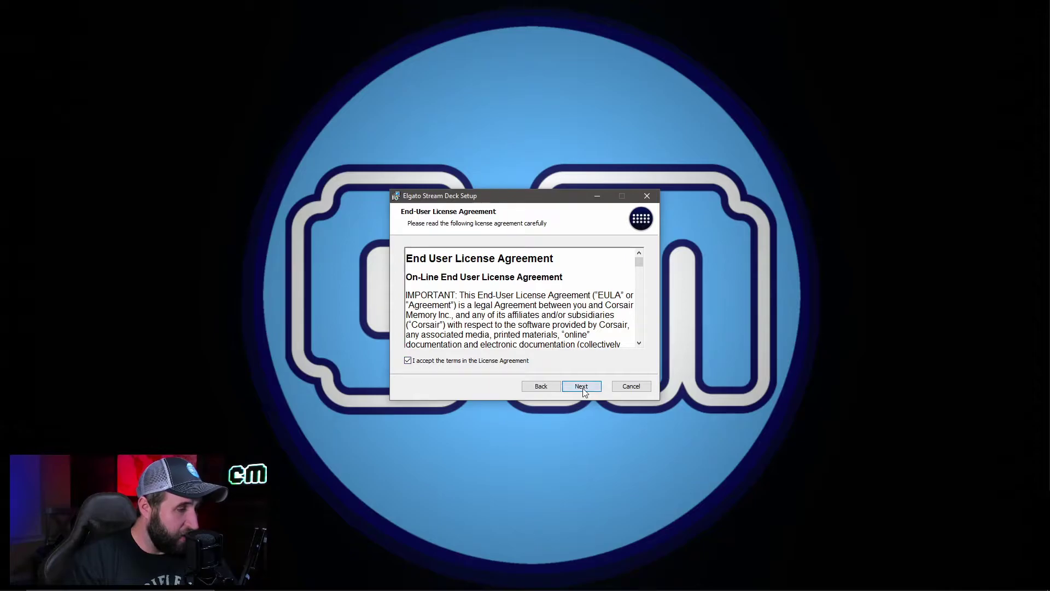
pyautogui.click(583, 389)
pyautogui.click(588, 392)
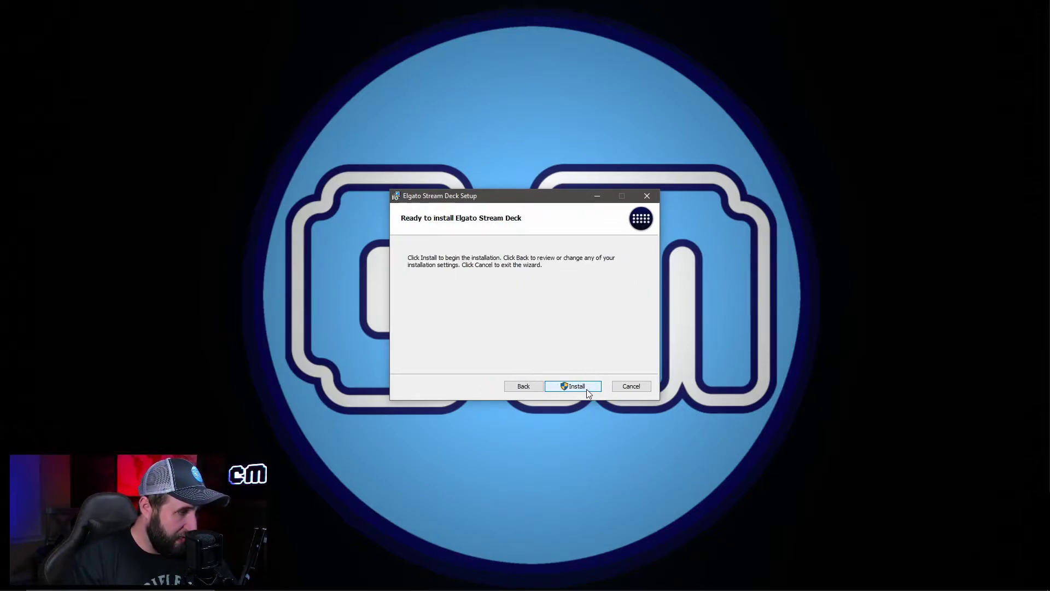
pyautogui.click(587, 388)
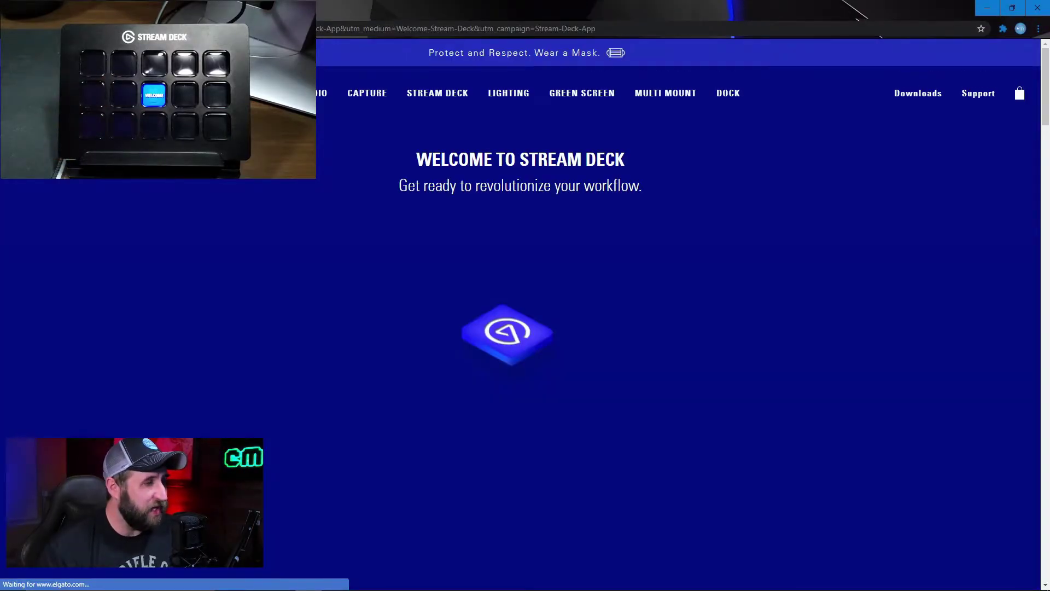
# Look over the Welcome to Stream Deck web page and close the browser.
pyautogui.scroll(-3, 600, 403)
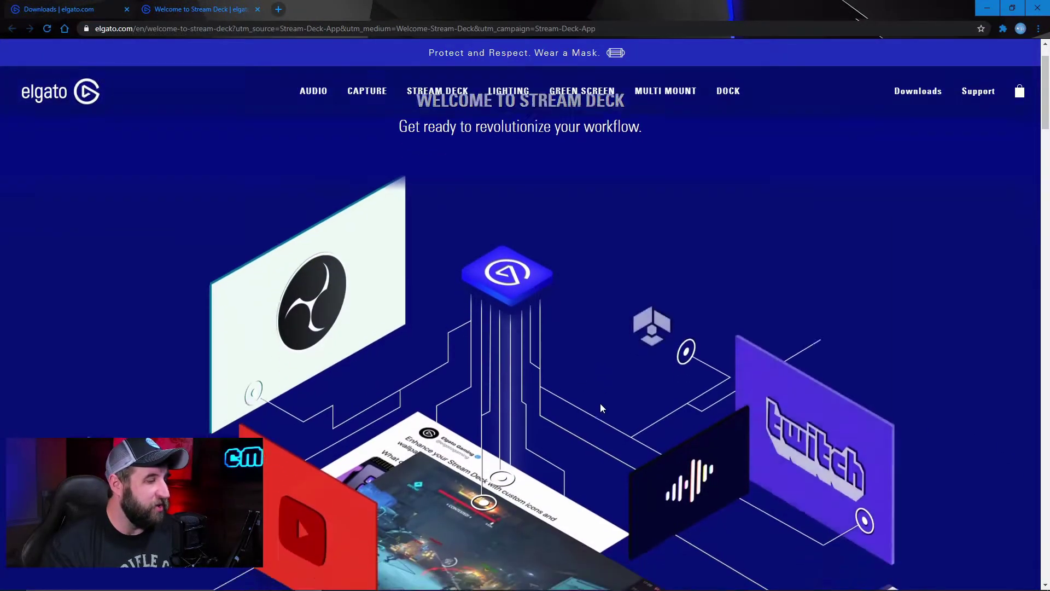
pyautogui.scroll(3, 600, 394)
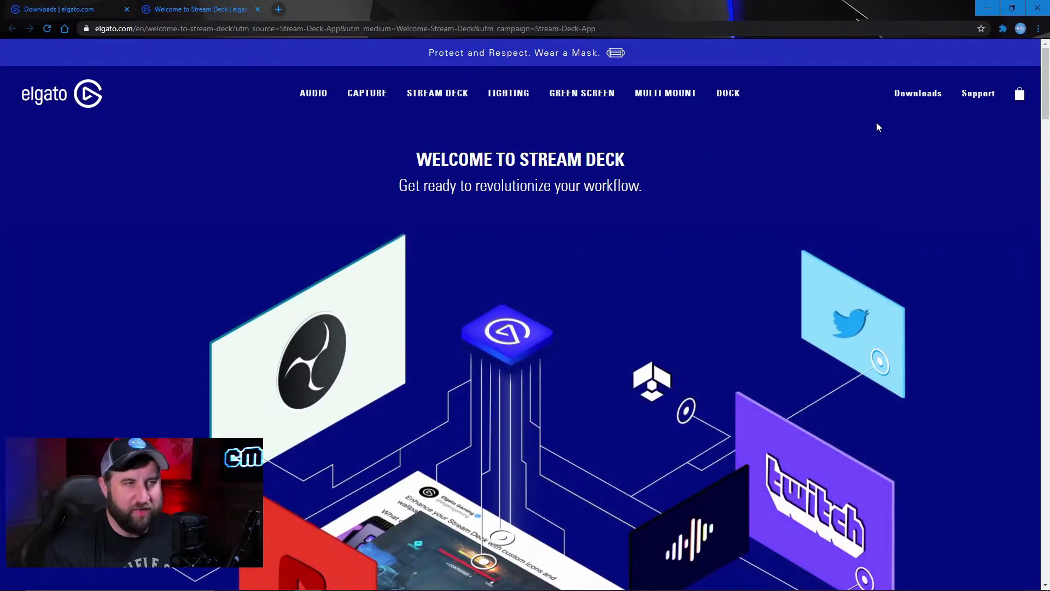
pyautogui.click(1038, 8)
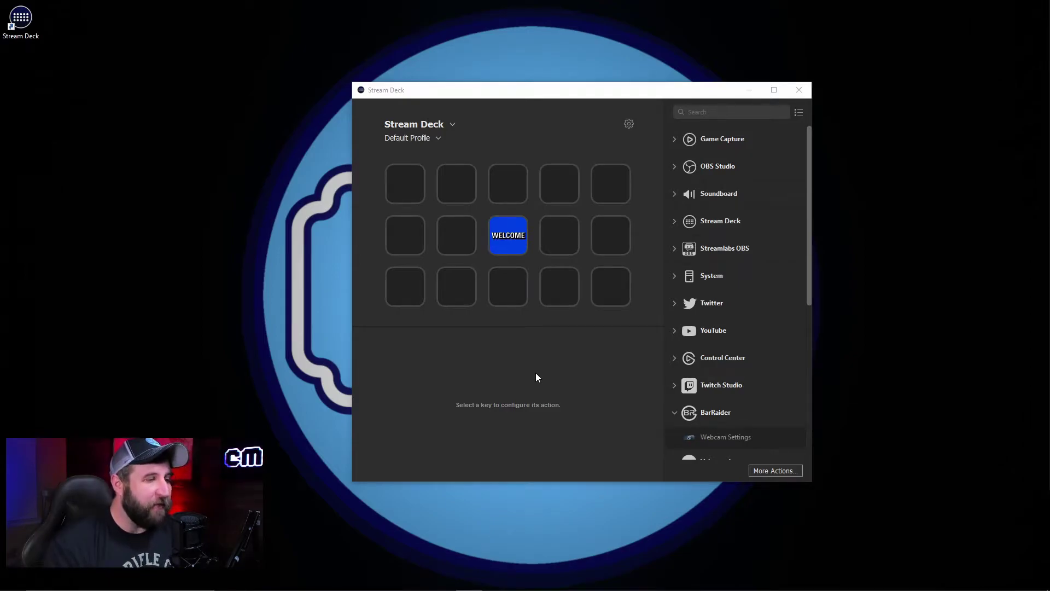
# Add a Twitch account in the Stream Deck preferences, logging in with the account username and password, and authorize access.
pyautogui.click(628, 125)
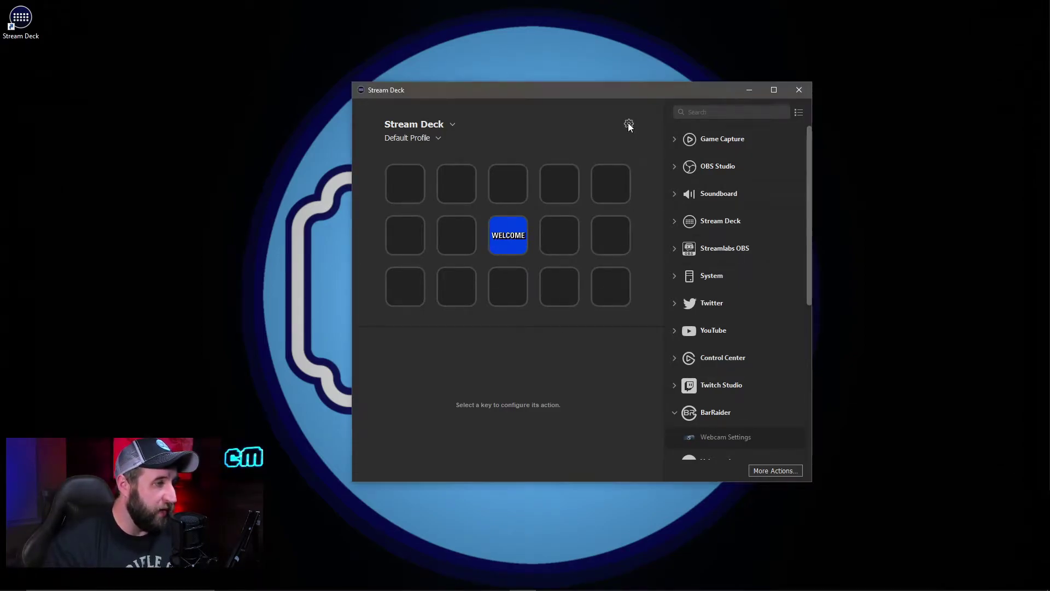
pyautogui.click(410, 205)
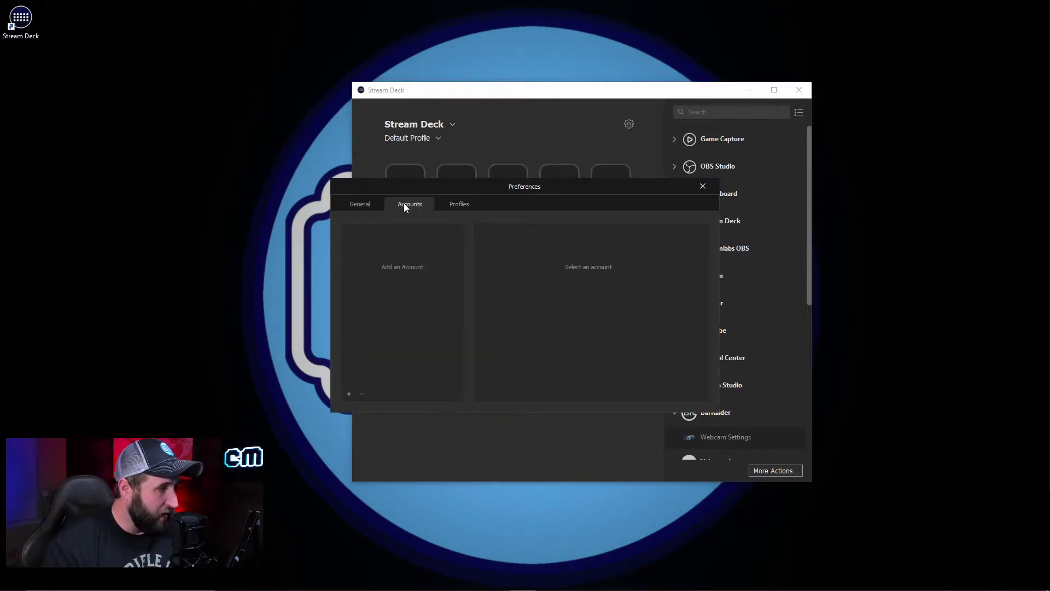
pyautogui.click(349, 394)
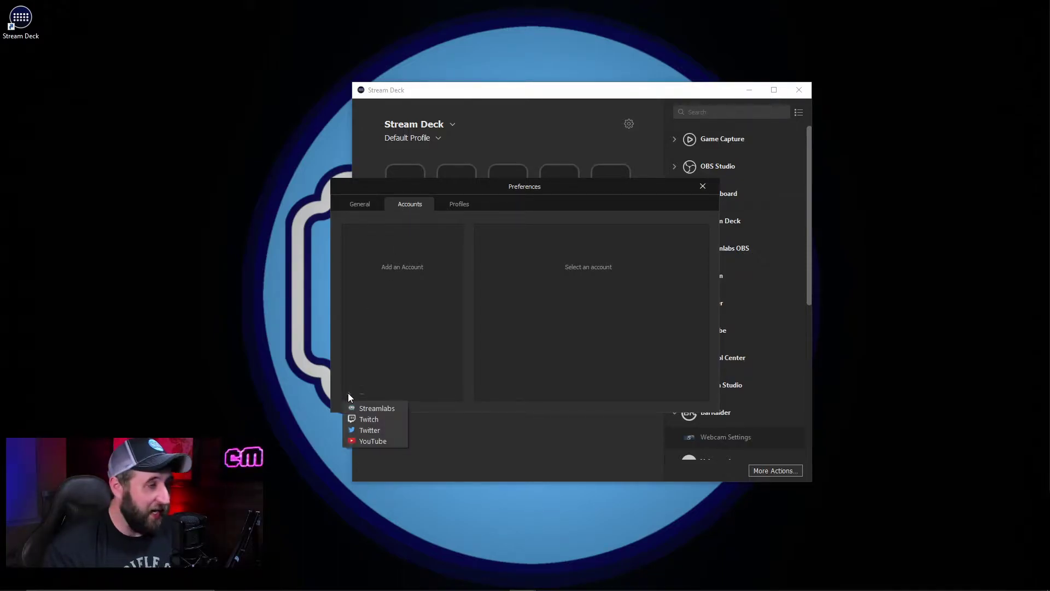
pyautogui.click(365, 420)
pyautogui.write('CapnMedi')
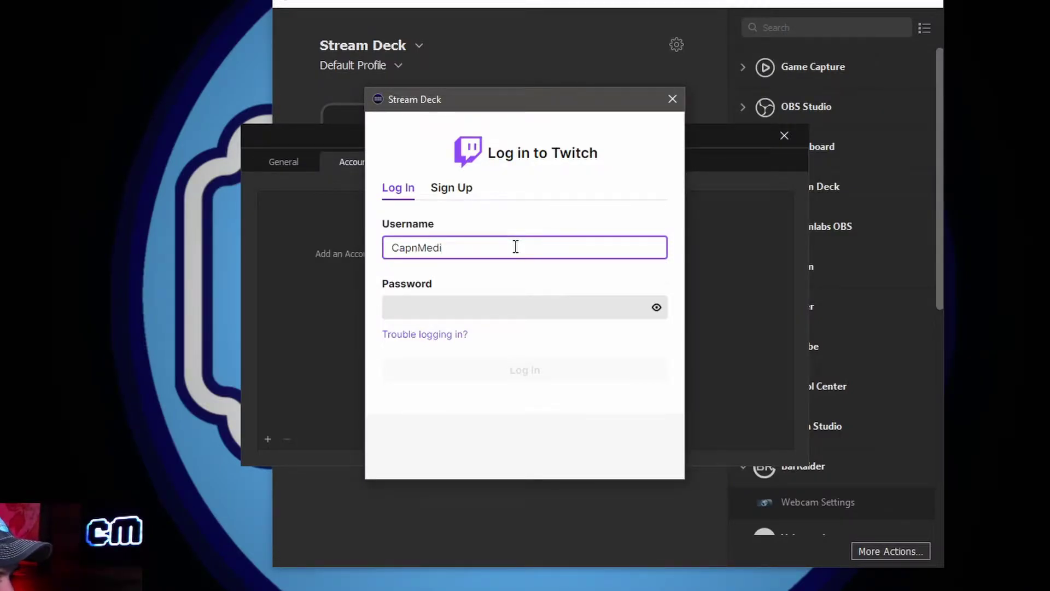
pyautogui.write('a')
pyautogui.press('Tab')
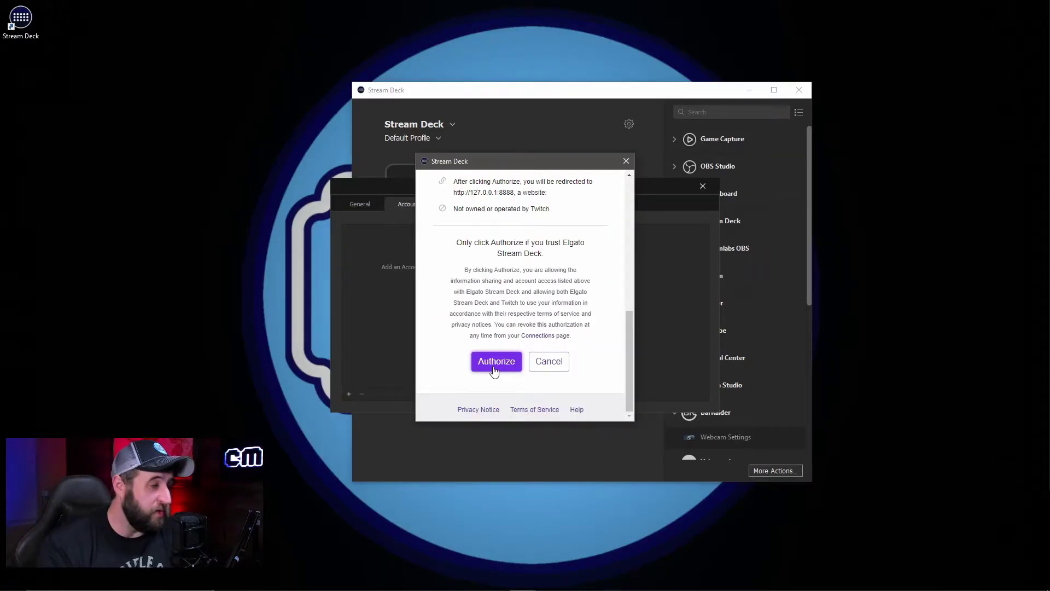
pyautogui.click(494, 363)
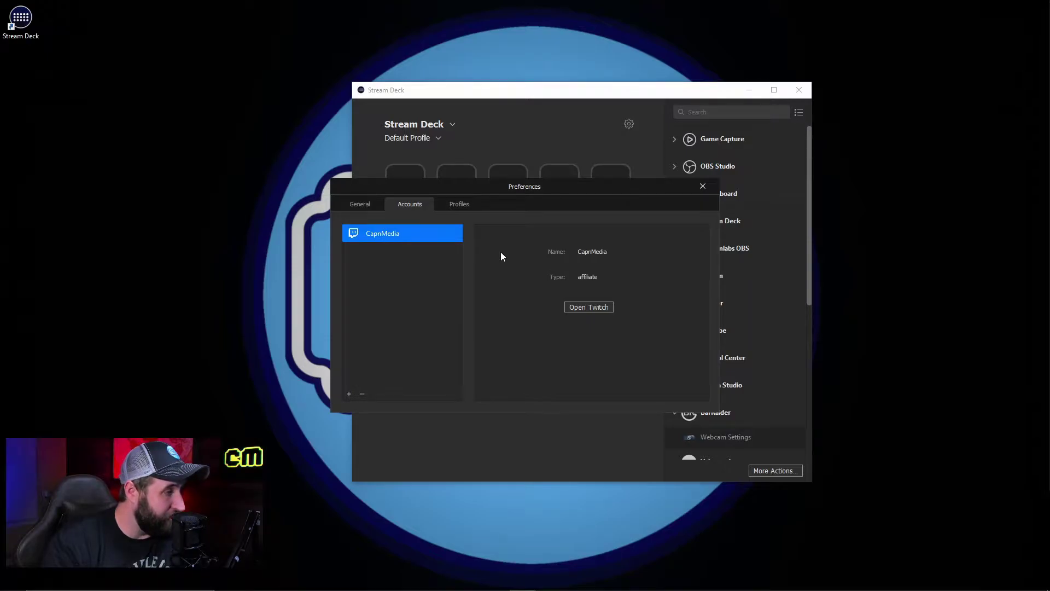
# Rename the default profile as SLOBS.
pyautogui.click(458, 204)
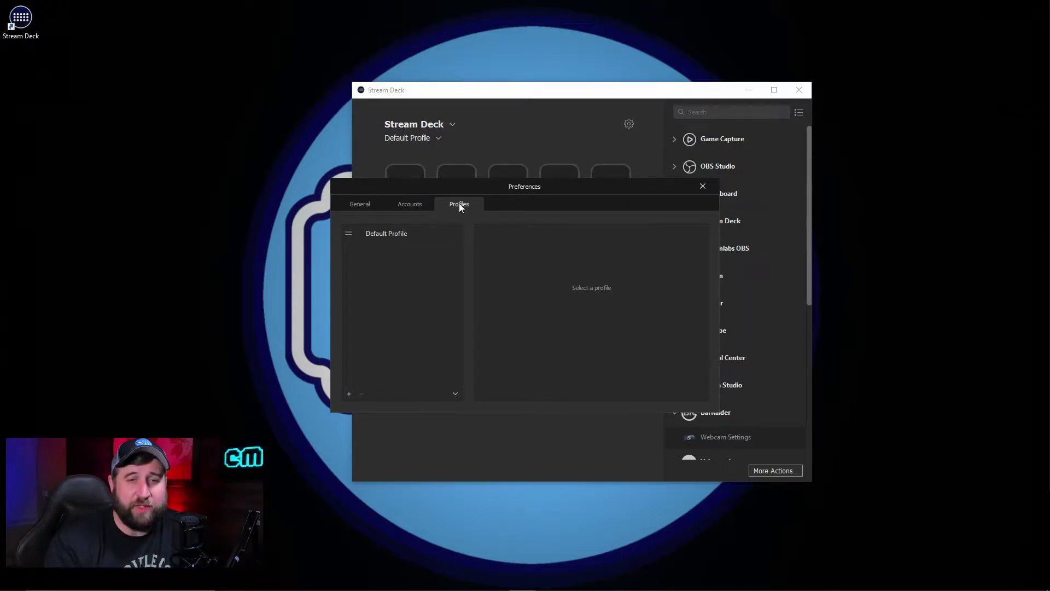
pyautogui.click(377, 234)
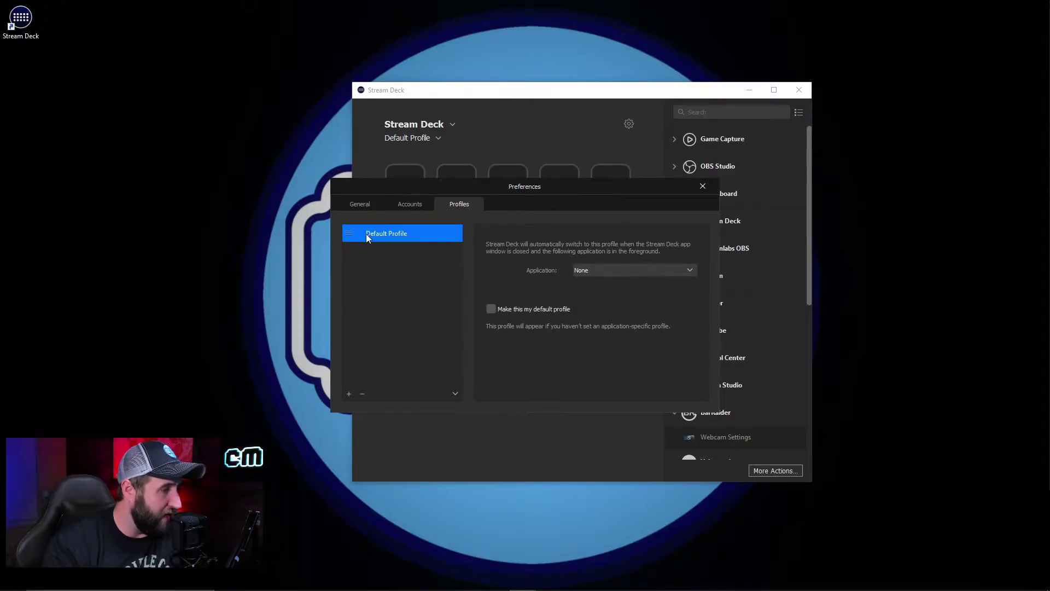
pyautogui.rightClick(368, 234)
pyautogui.click(390, 247)
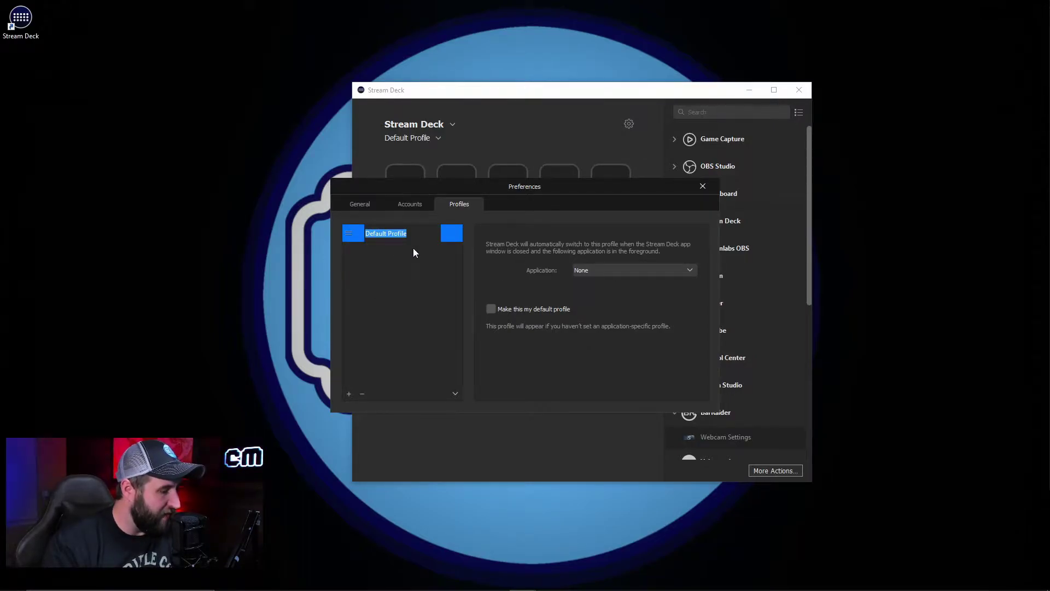
pyautogui.write('SLOBS')
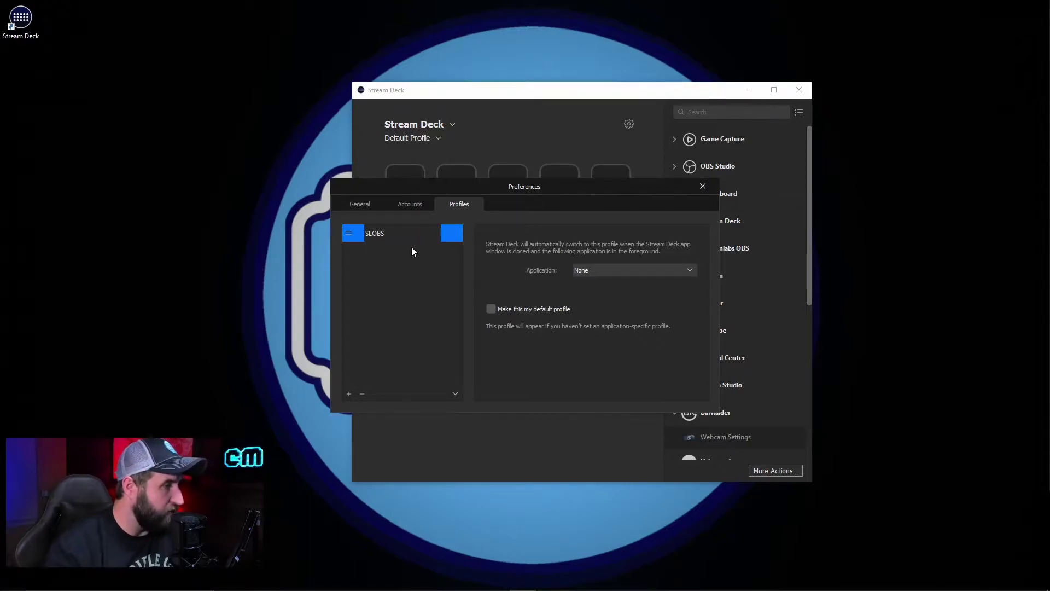
pyautogui.press('Return')
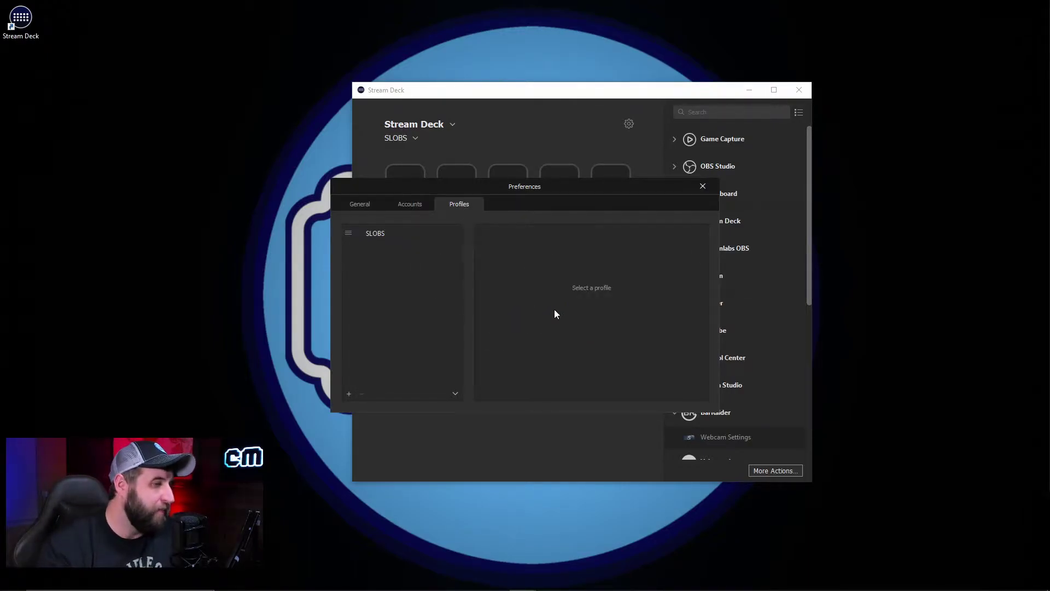
# Assign Streamlabs OBS as the SLOBS profile's application and make SLOBS the default profile.
pyautogui.click(377, 233)
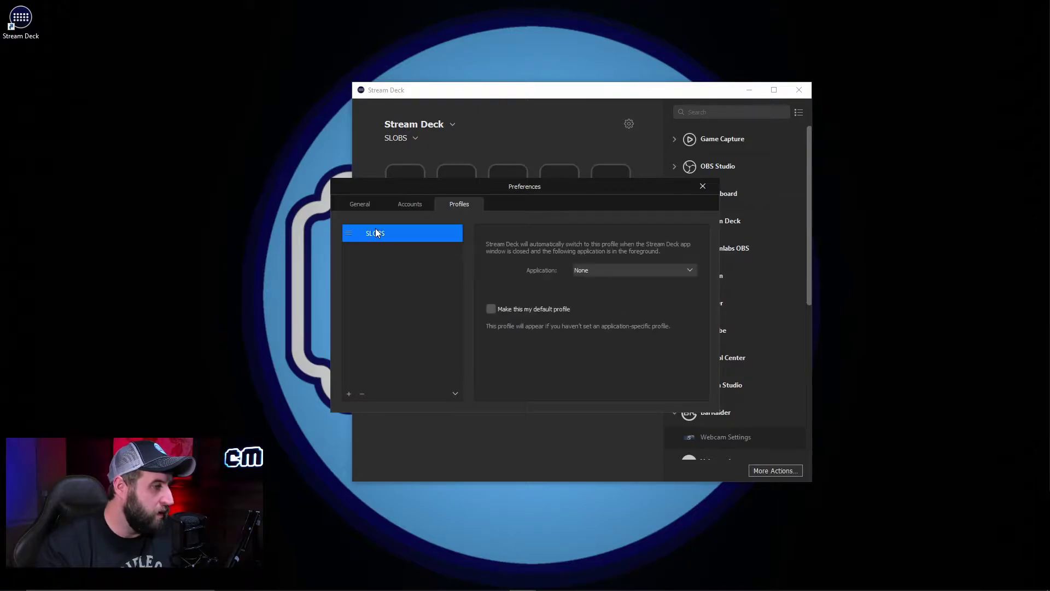
pyautogui.click(618, 276)
pyautogui.click(622, 303)
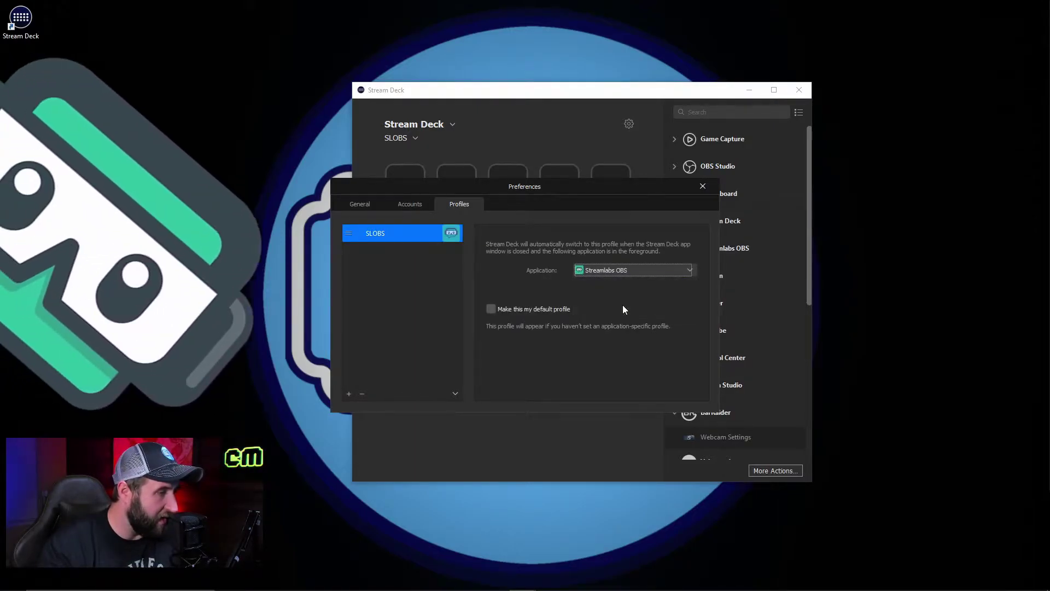
pyautogui.click(490, 310)
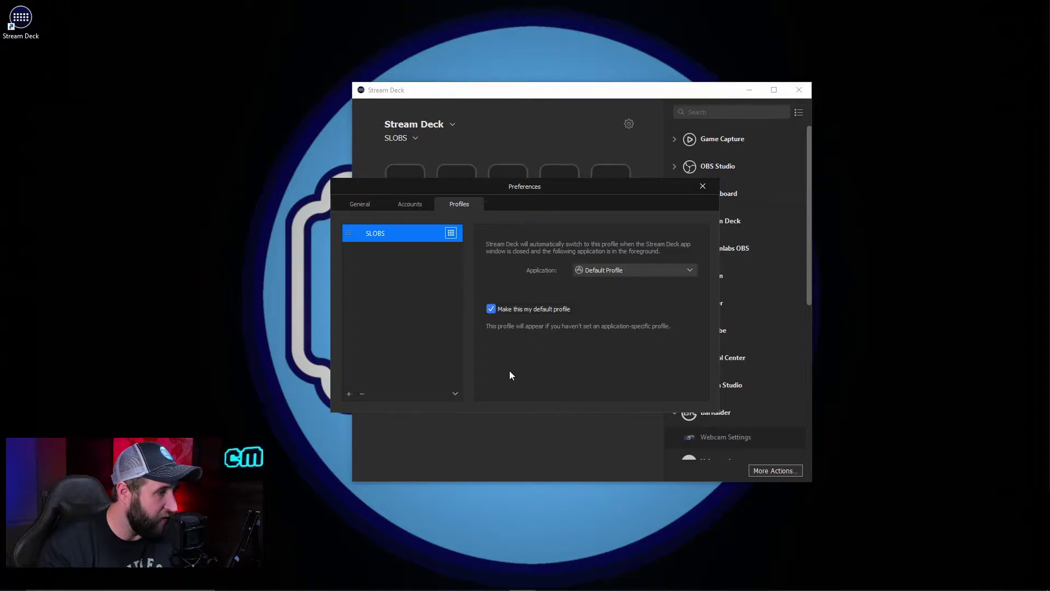
# Try the device's maximum brightness, set it back to about the middle of the range, and close the preferences.
pyautogui.click(360, 205)
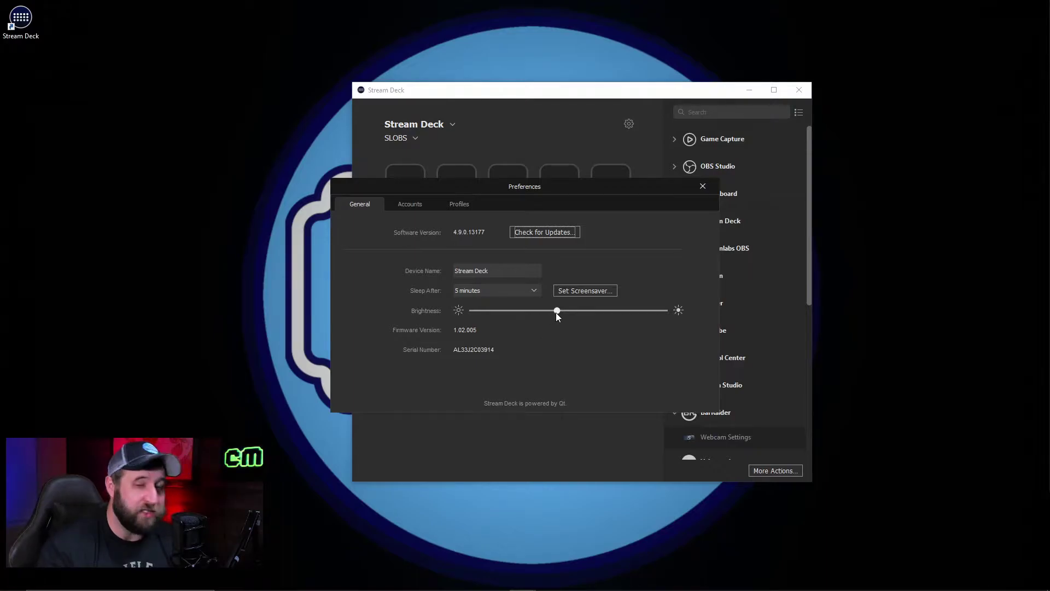
pyautogui.moveTo(556, 311); pyautogui.dragTo(684, 315)
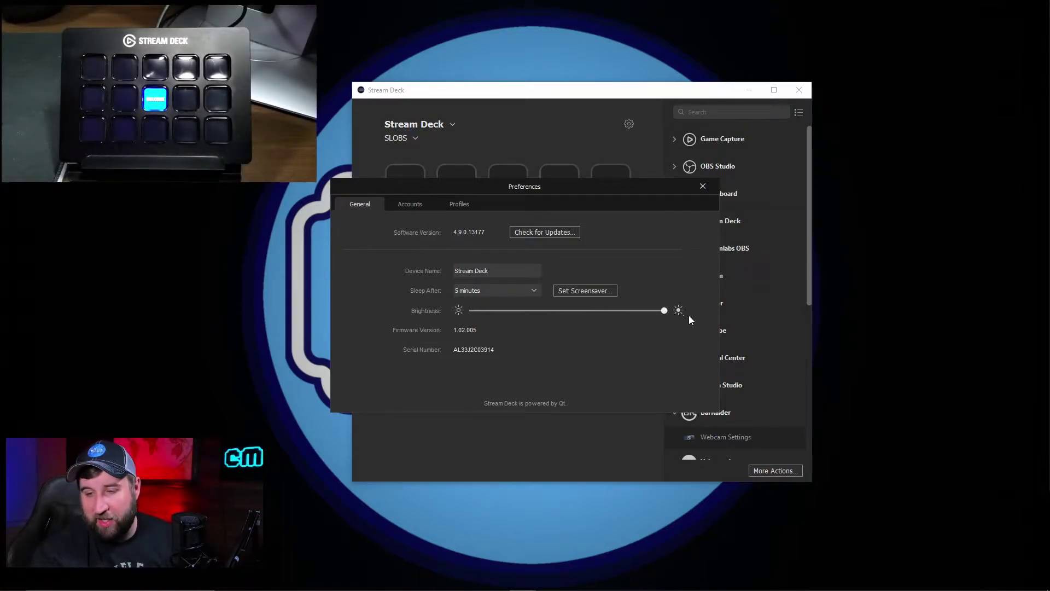
pyautogui.moveTo(605, 324); pyautogui.dragTo(564, 332)
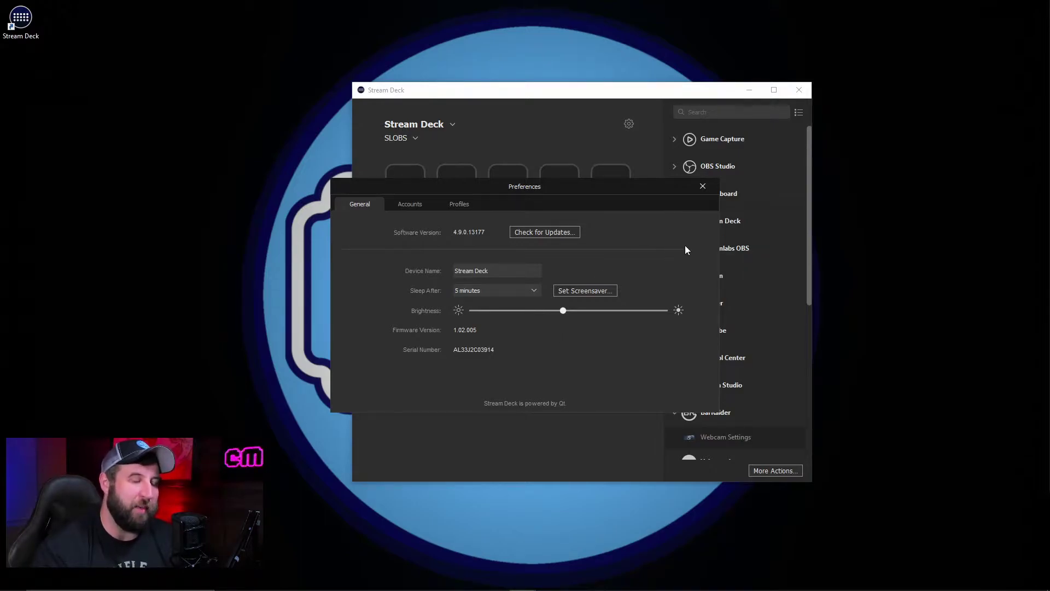
pyautogui.click(699, 186)
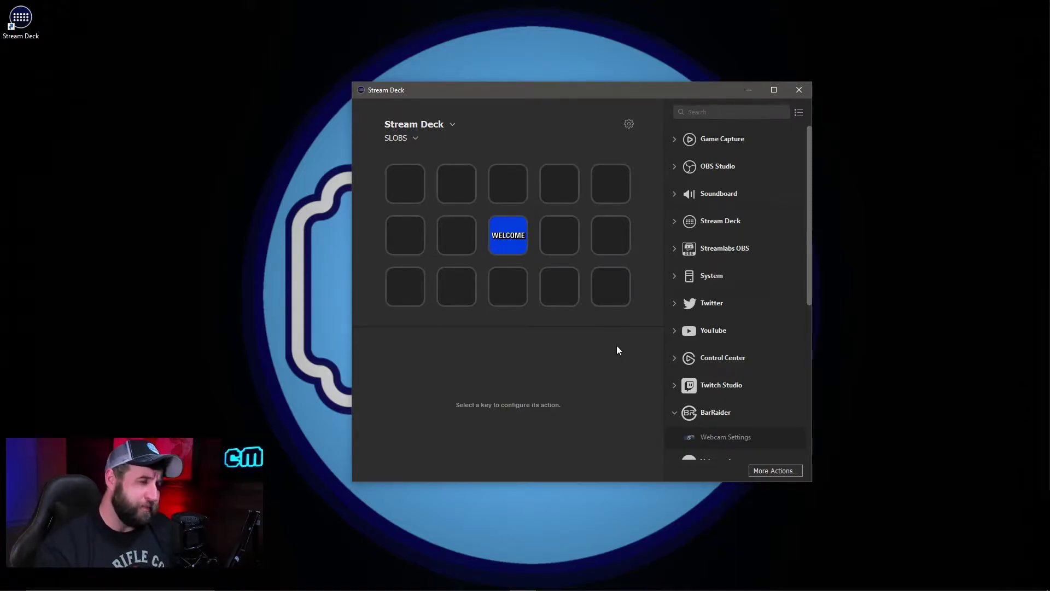
# Create a folder on the first key of the upper row in the SLOBS profile.
pyautogui.rightClick(411, 183)
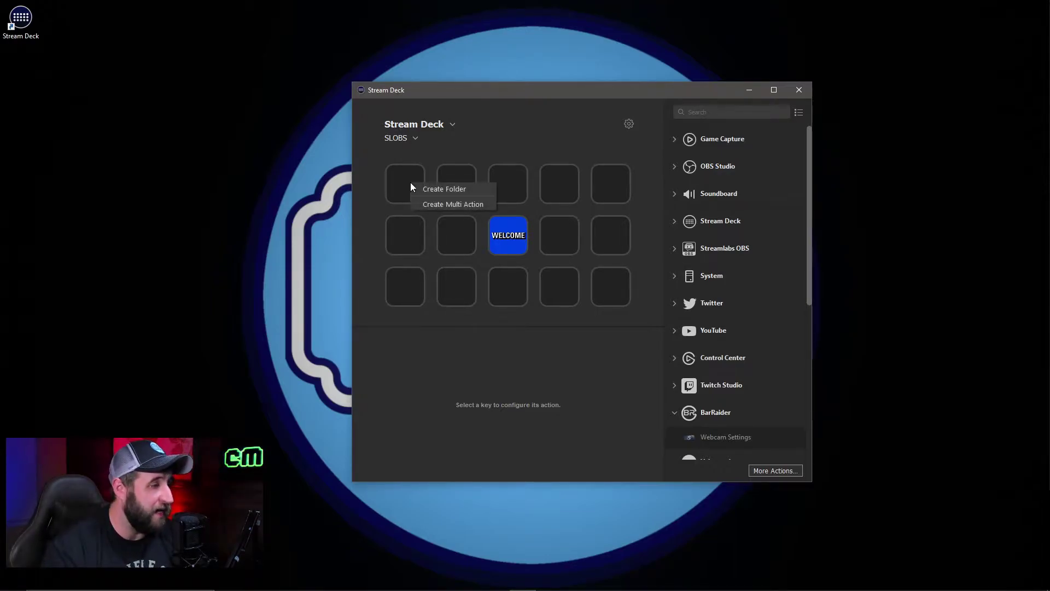
pyautogui.click(446, 190)
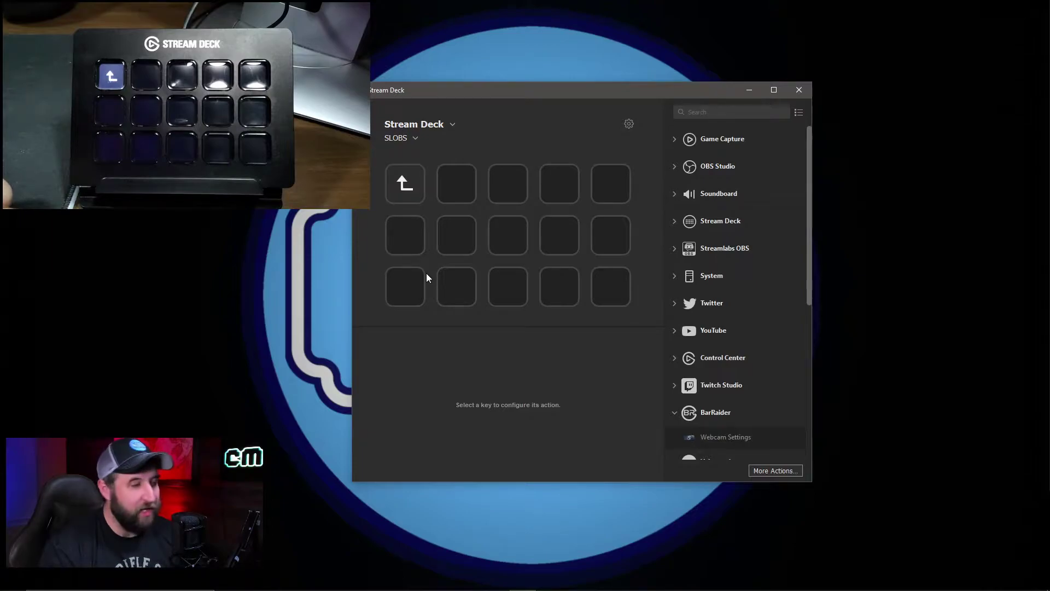
# Create a nested folder on the second key inside the new folder and delete it again.
pyautogui.rightClick(461, 182)
pyautogui.click(494, 187)
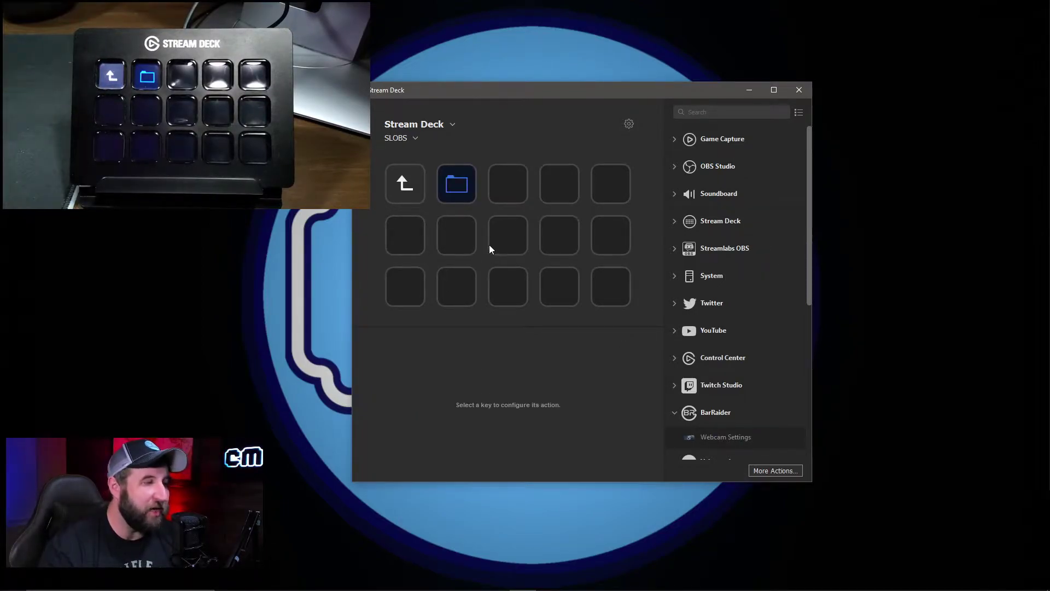
pyautogui.rightClick(450, 184)
pyautogui.click(468, 200)
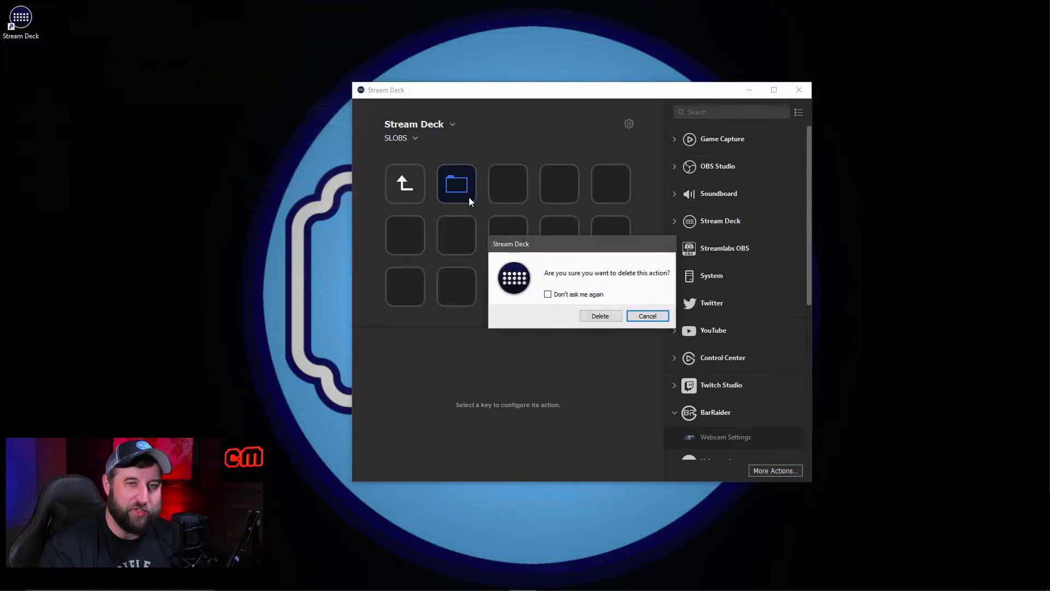
pyautogui.click(600, 315)
# Back at the SLOBS profile's top level, delete the folder on the first key and create a new folder in its place.
pyautogui.click(403, 190)
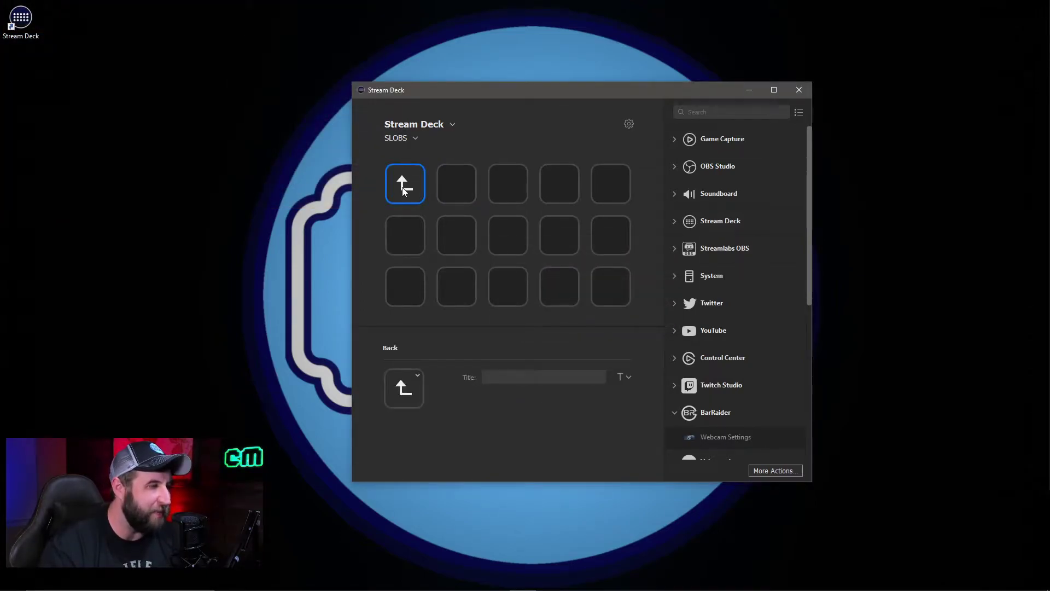
pyautogui.doubleClick(403, 190)
pyautogui.rightClick(411, 188)
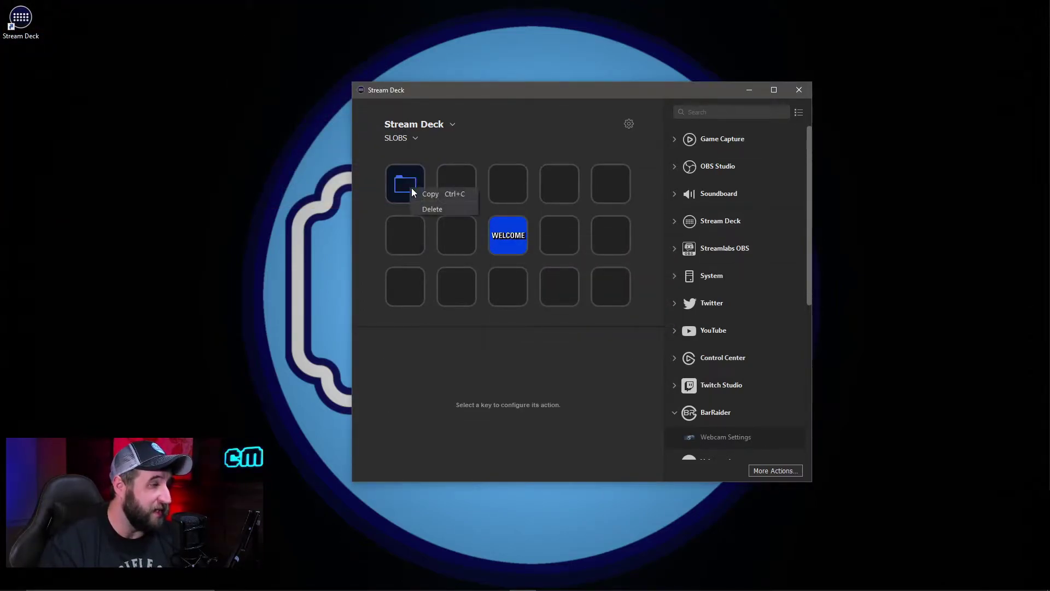
pyautogui.click(438, 206)
pyautogui.click(600, 316)
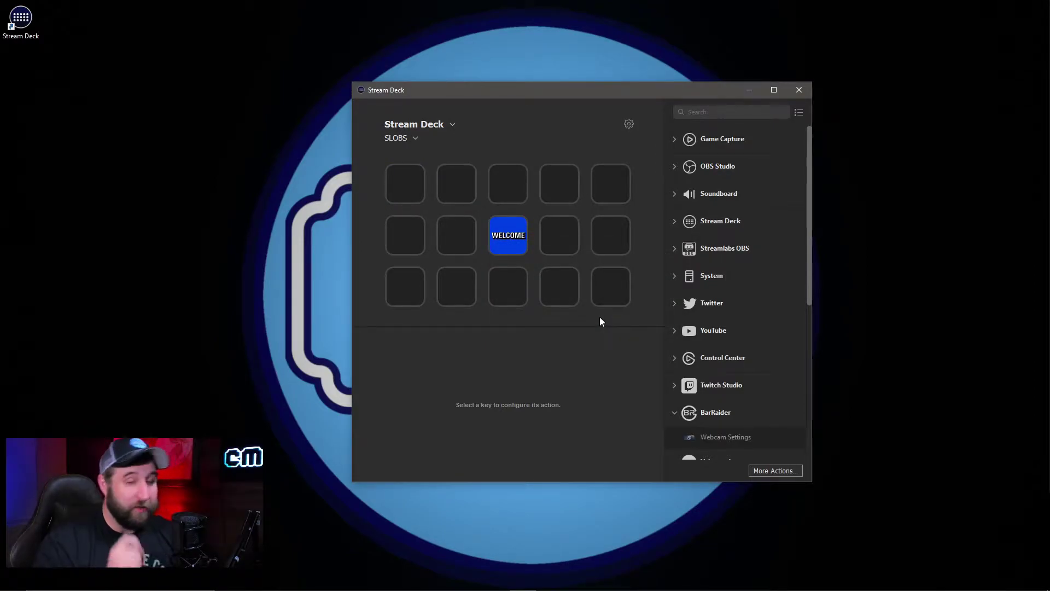
pyautogui.rightClick(396, 183)
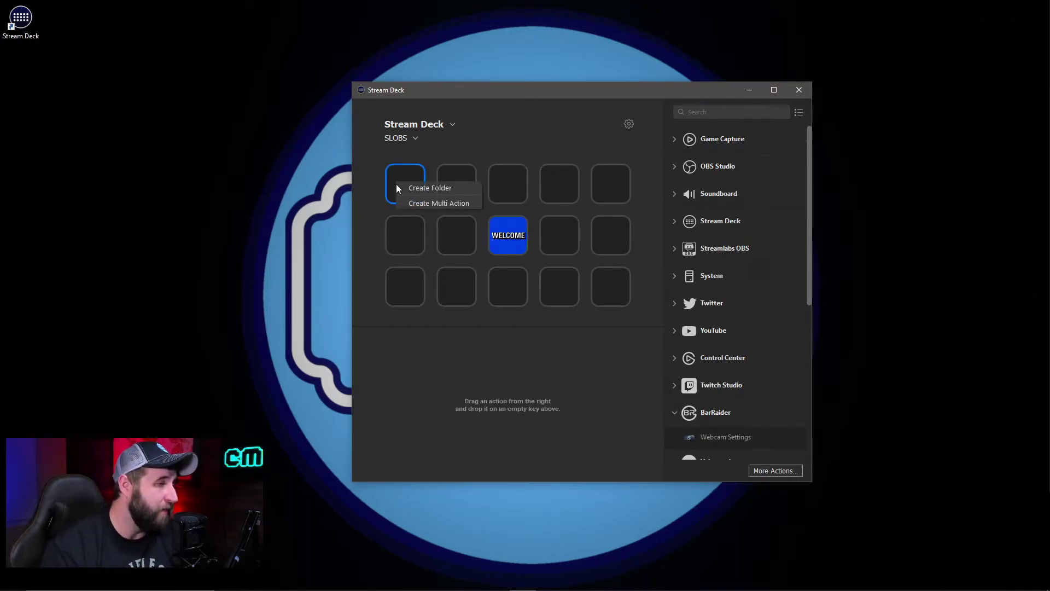
pyautogui.click(424, 190)
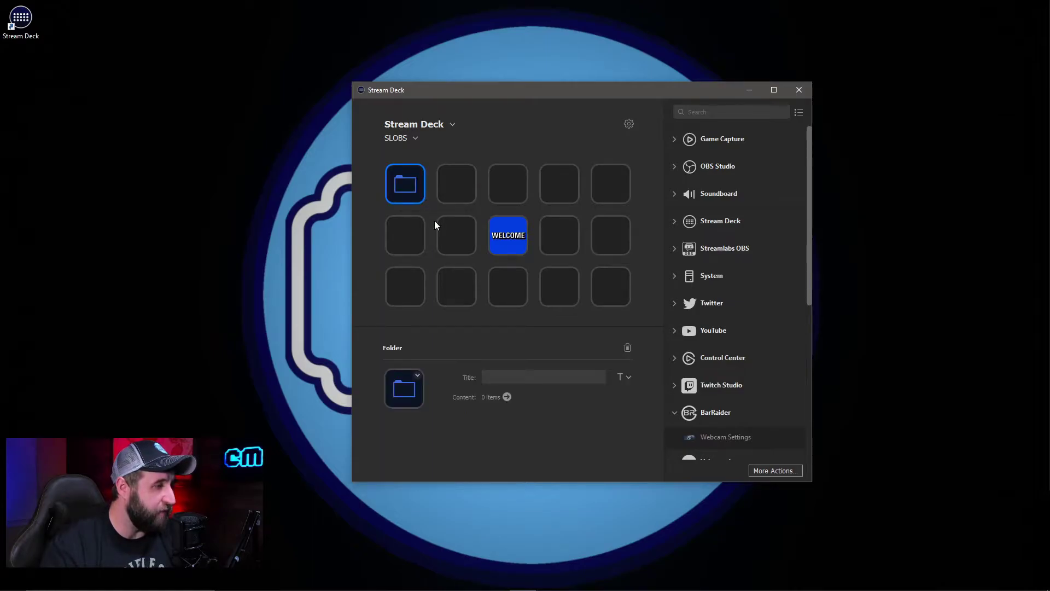
# Try the title FPS GAMES on two lines for the new folder, and clear the title again.
pyautogui.click(497, 374)
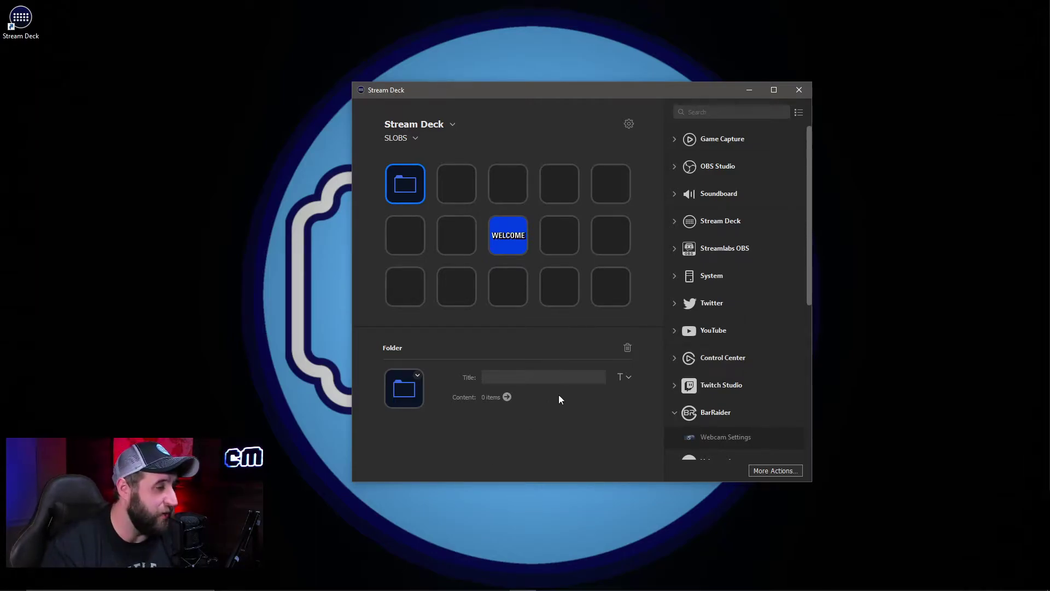
pyautogui.write('FPS')
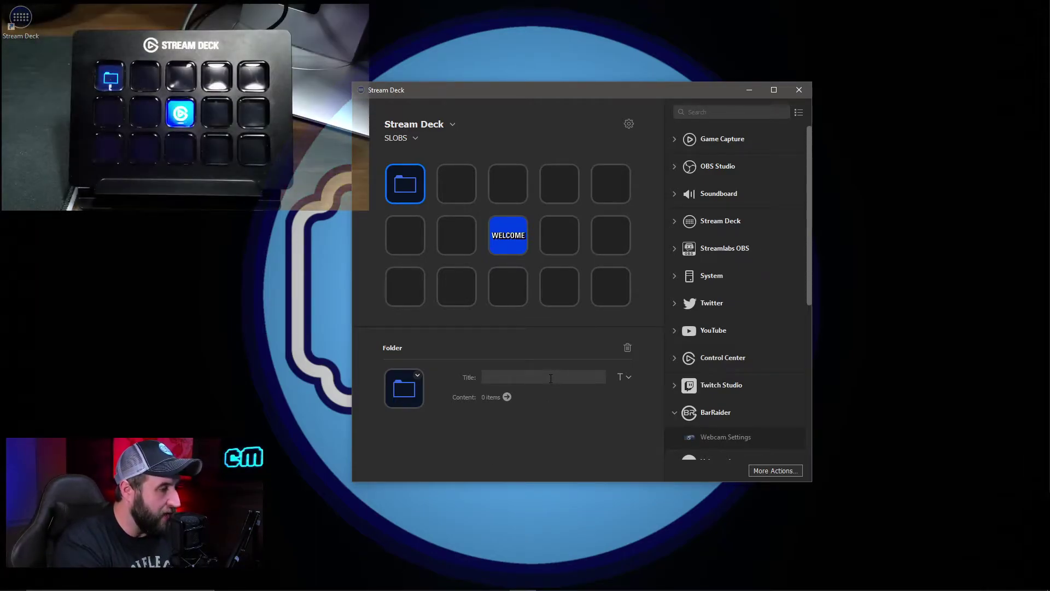
pyautogui.press('Return')
pyautogui.write('GAMES')
pyautogui.press('Return')
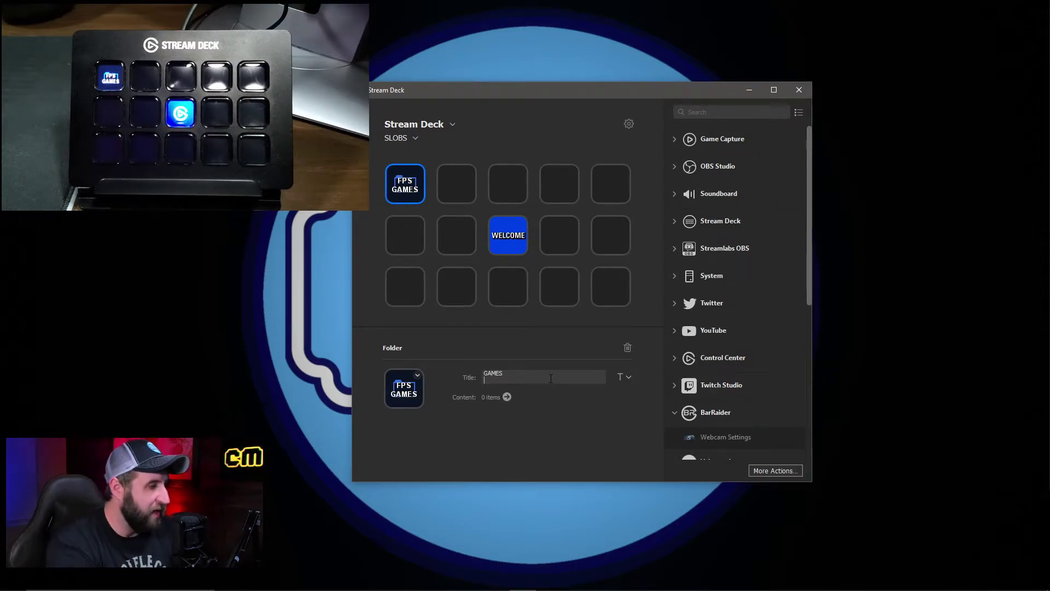
pyautogui.press('BackSpace')
pyautogui.press('BackSpace')
pyautogui.press('BackSpace')
pyautogui.press('BackSpace')
pyautogui.press('BackSpace')
pyautogui.press('BackSpace')
pyautogui.press('BackSpace')
pyautogui.press('BackSpace')
pyautogui.press('BackSpace')
pyautogui.press('BackSpace')
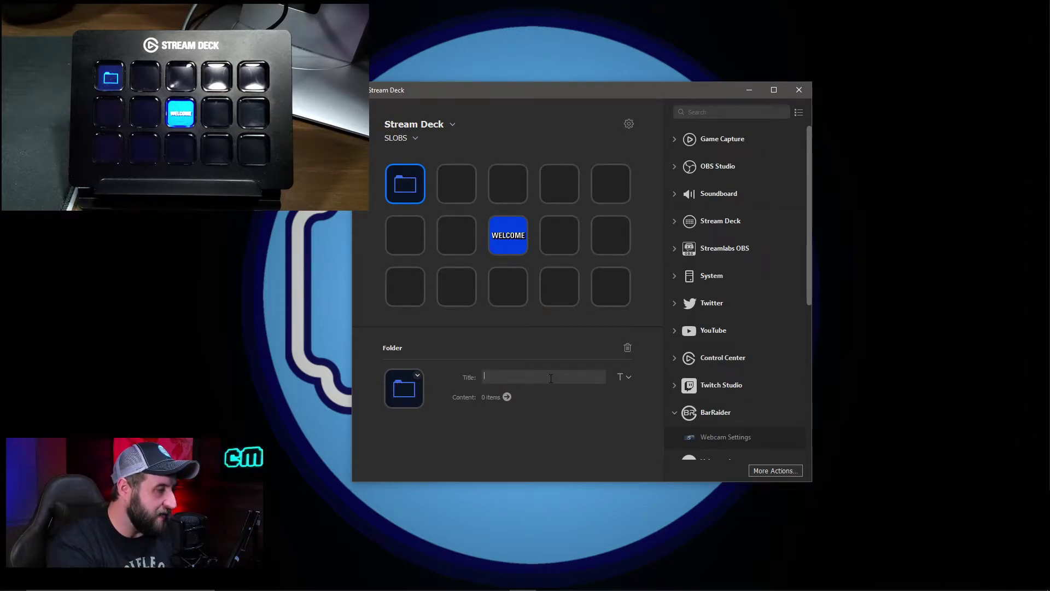
# Set the folder's icon from the image file CallofDutyModernWarfare(2019).jpg and open the folder.
pyautogui.click(418, 374)
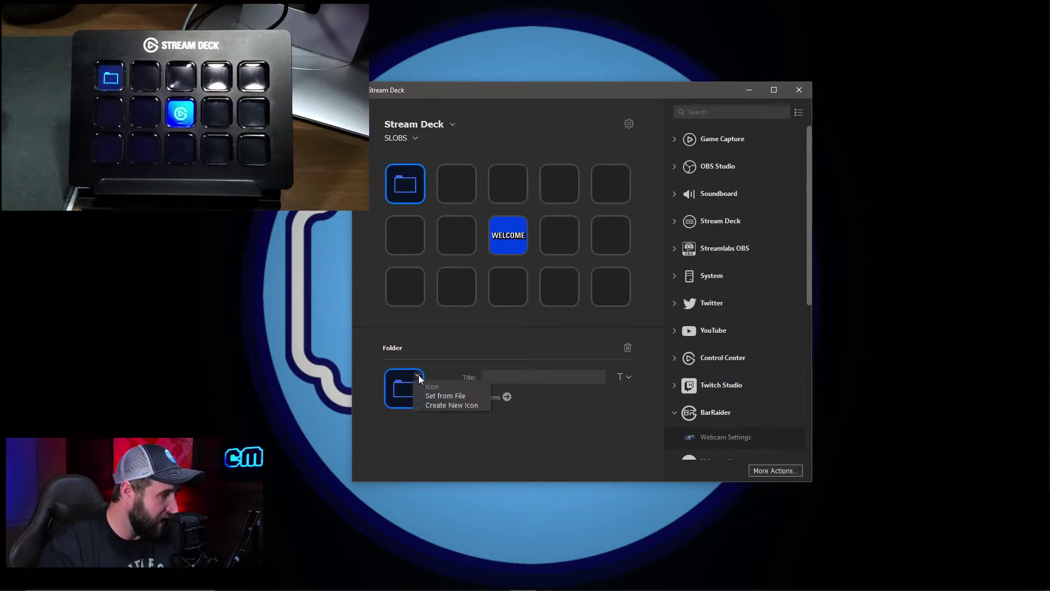
pyautogui.click(453, 395)
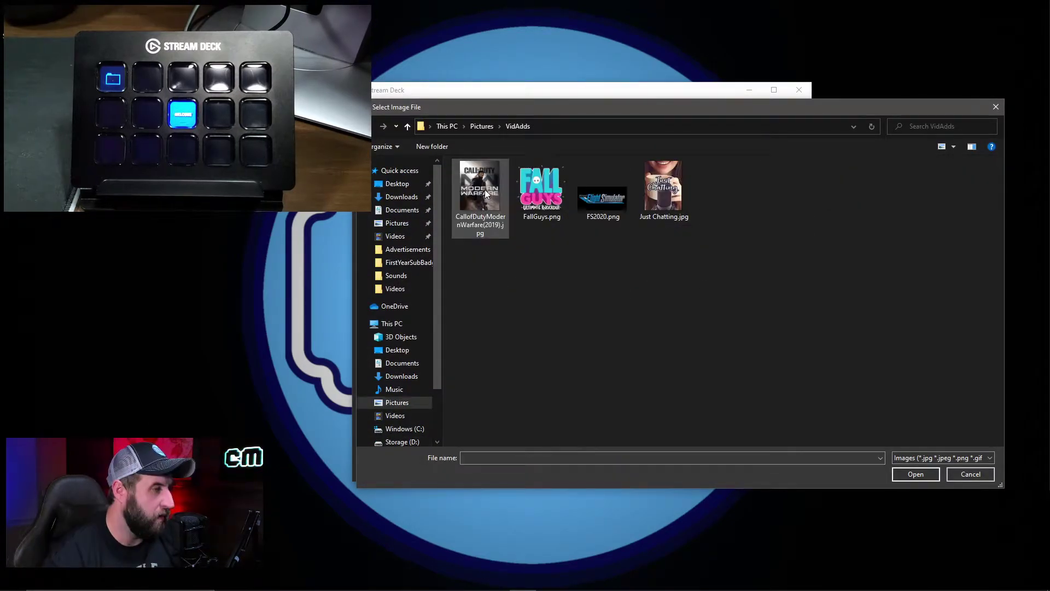
pyautogui.doubleClick(484, 189)
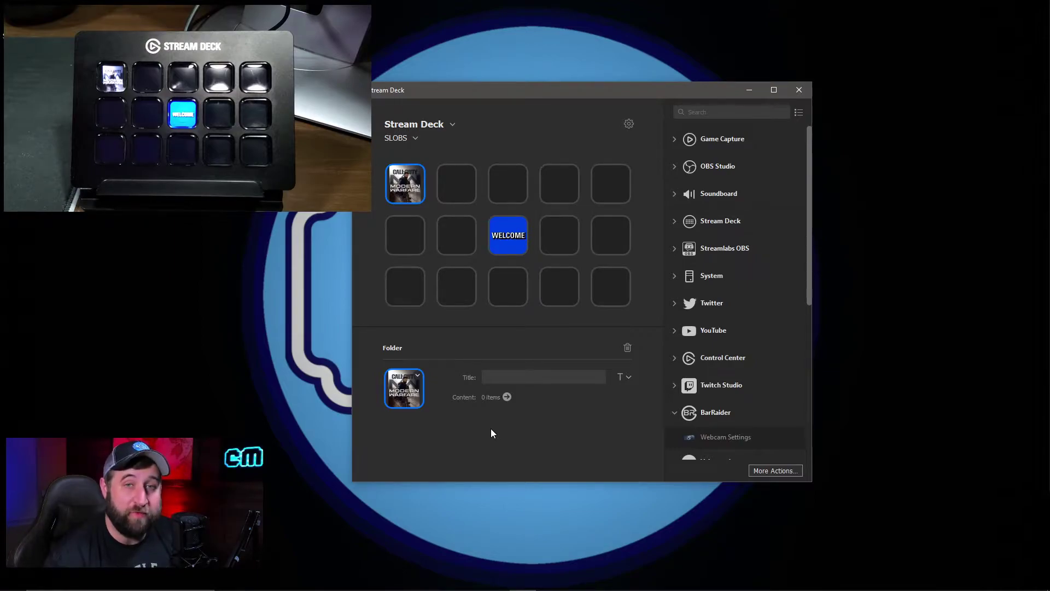
pyautogui.click(491, 429)
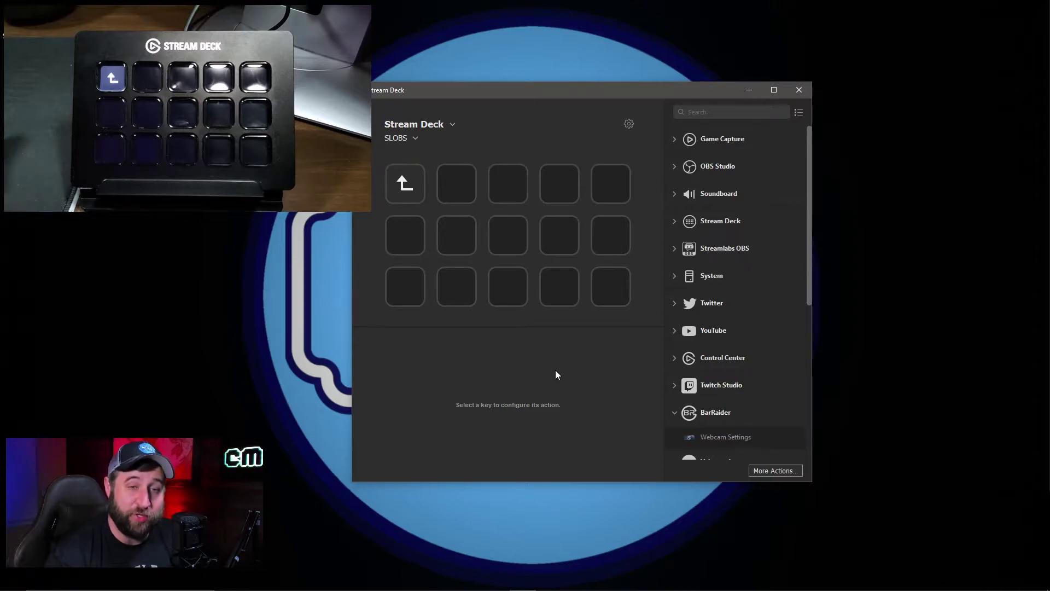
# Create a nested folder titled SCENES on the second key and open it.
pyautogui.rightClick(458, 183)
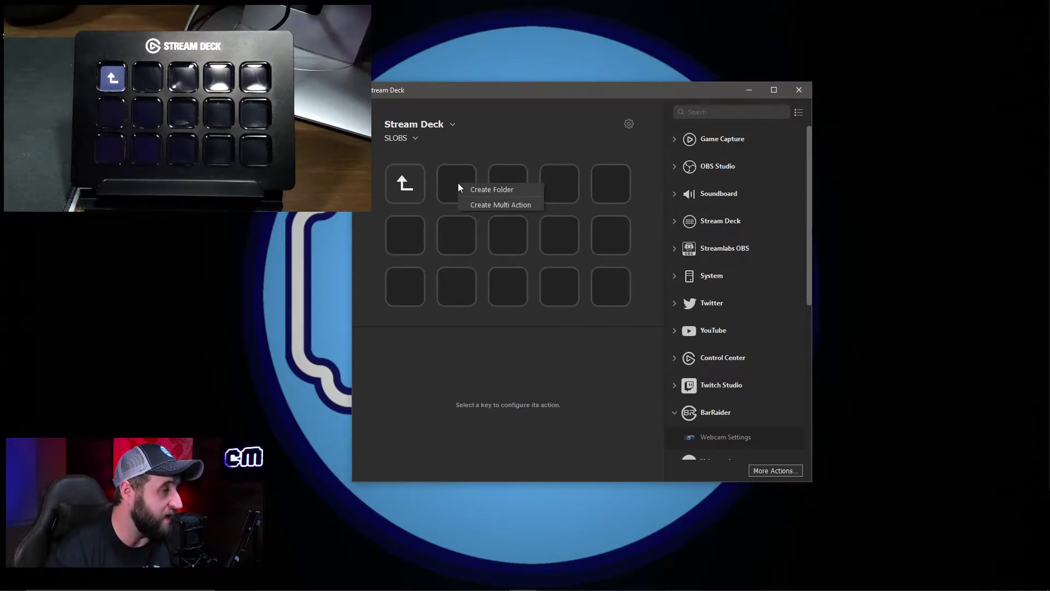
pyautogui.click(490, 186)
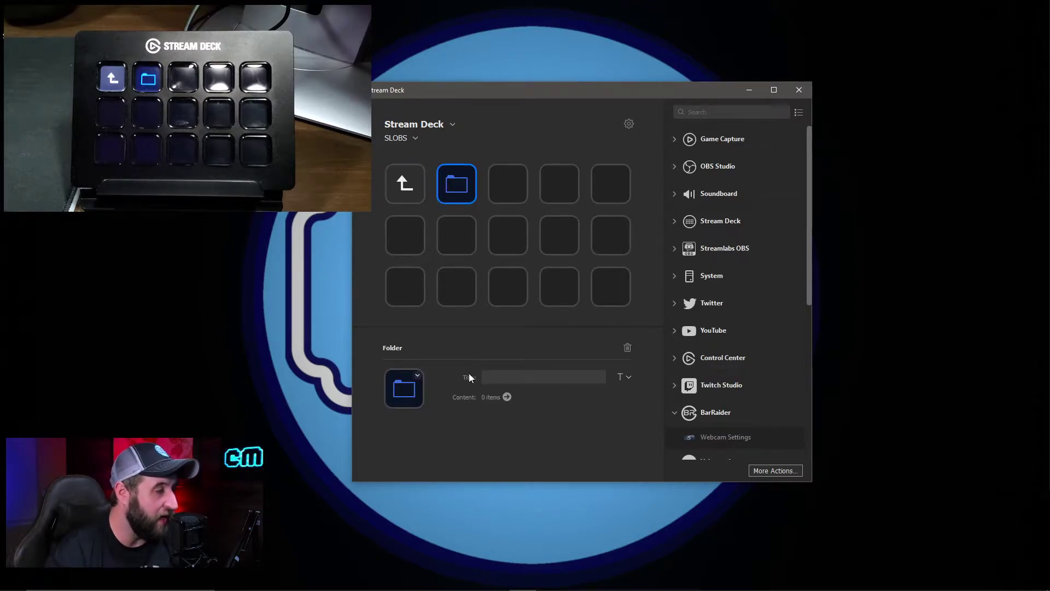
pyautogui.click(500, 377)
pyautogui.write('SCENES')
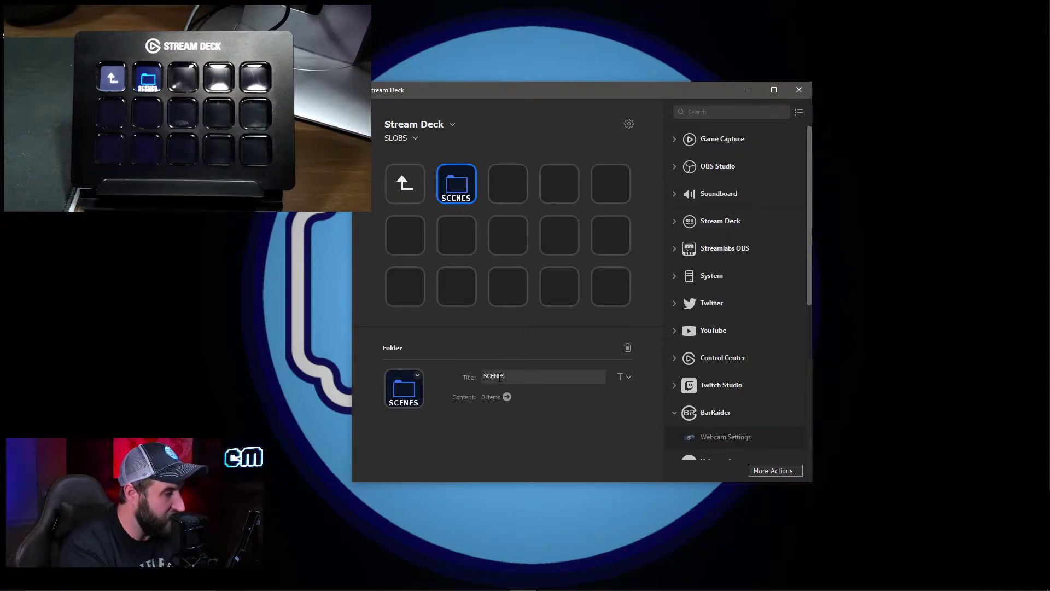
pyautogui.press('Return')
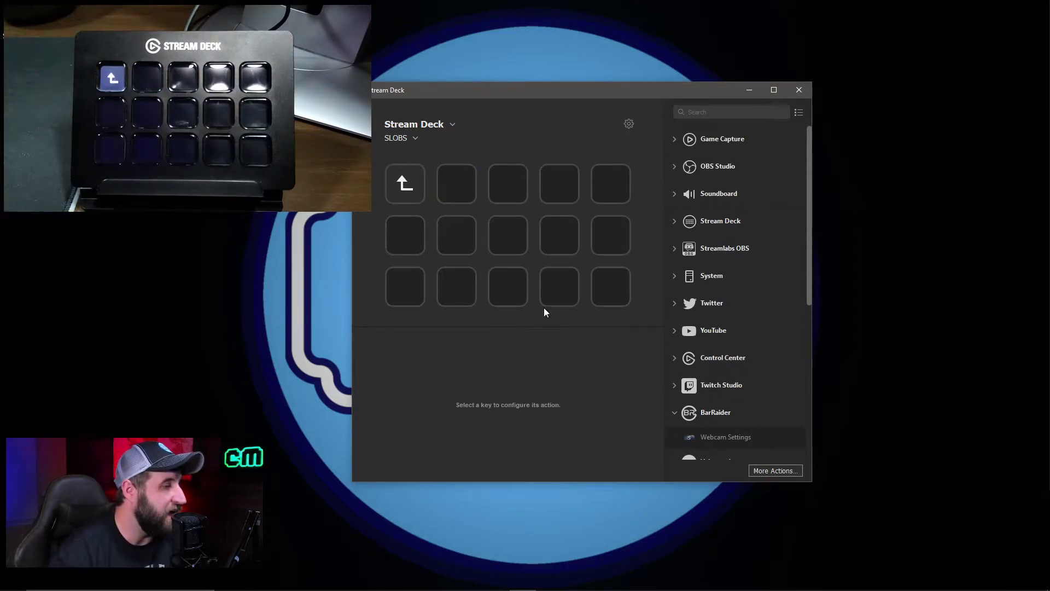
# Collapse the Twitch actions and add a Streamlabs OBS Scene action to the second key of the SCENES folder.
pyautogui.scroll(-5, 713, 315)
pyautogui.scroll(-3, 711, 316)
pyautogui.scroll(6, 727, 359)
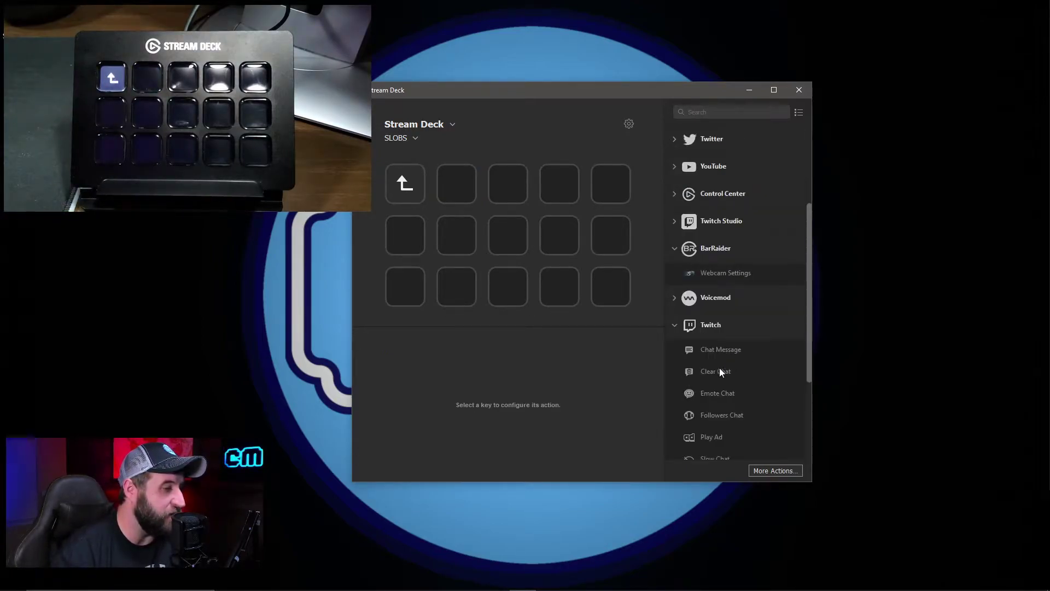
pyautogui.click(673, 325)
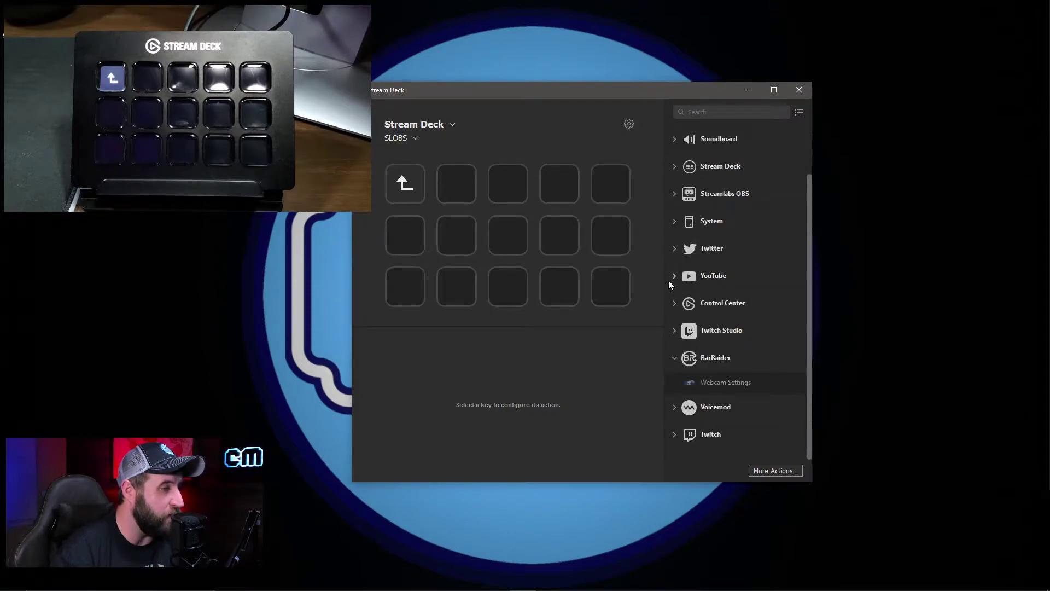
pyautogui.click(675, 193)
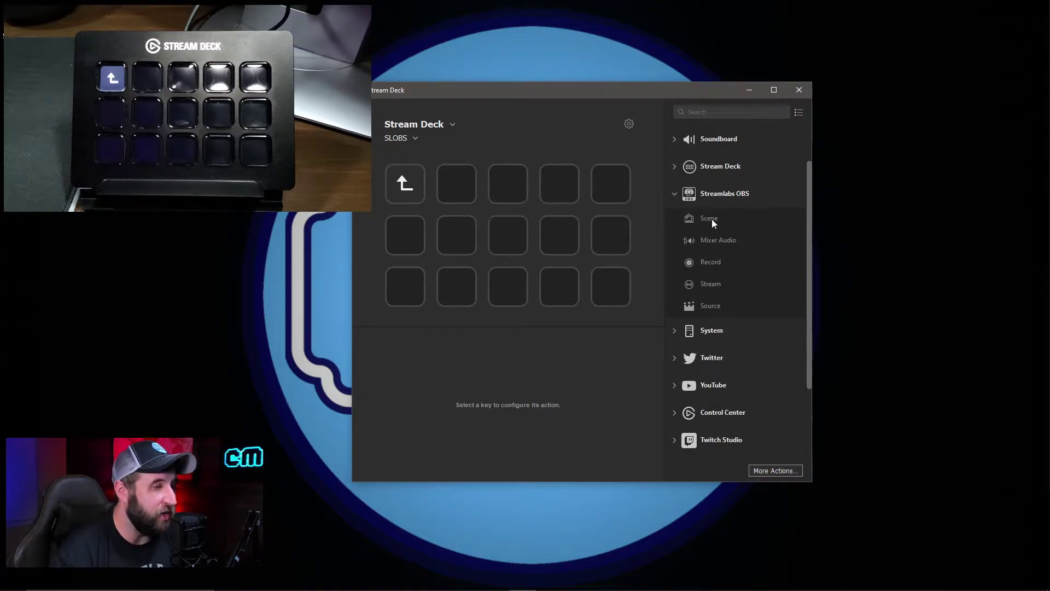
pyautogui.moveTo(712, 219); pyautogui.dragTo(467, 194)
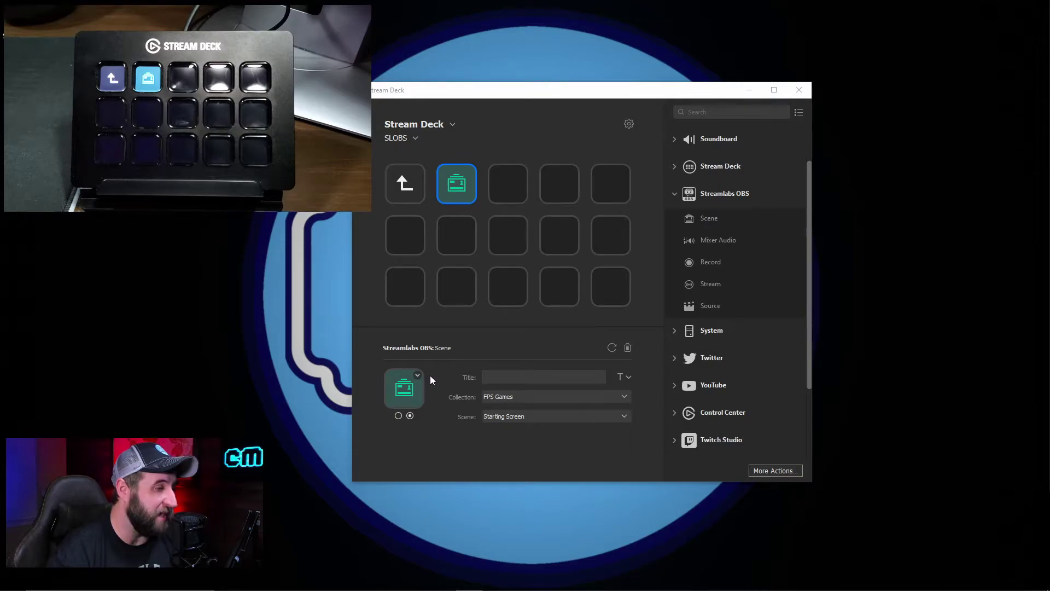
# Keep the FPS Games collection for the scene key, select the scene 7 - InBetween, and preview the key's other state icon.
pyautogui.click(522, 396)
pyautogui.click(522, 396)
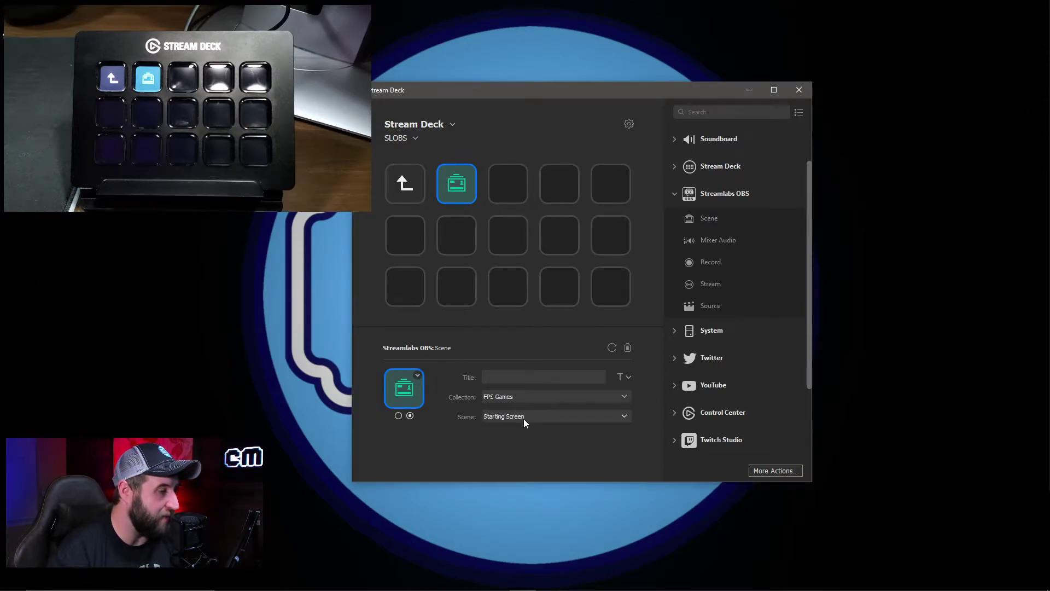
pyautogui.click(528, 418)
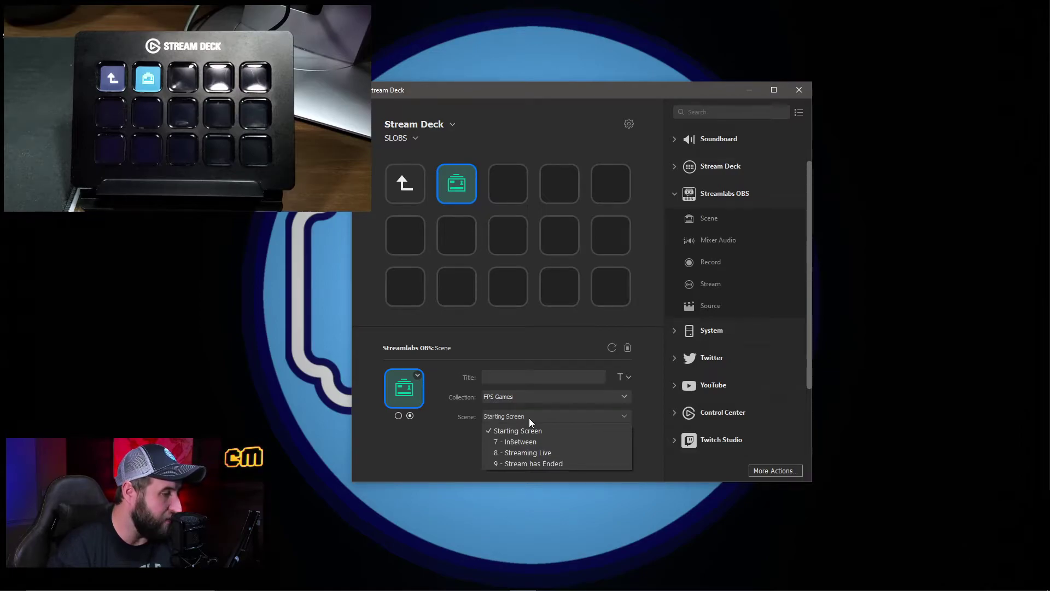
pyautogui.click(525, 441)
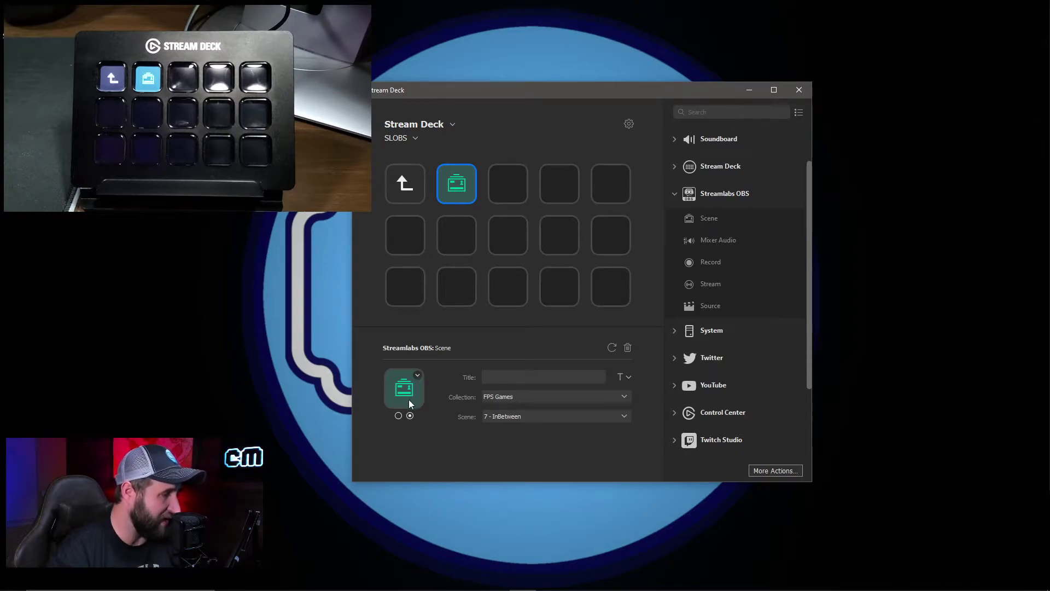
pyautogui.click(398, 416)
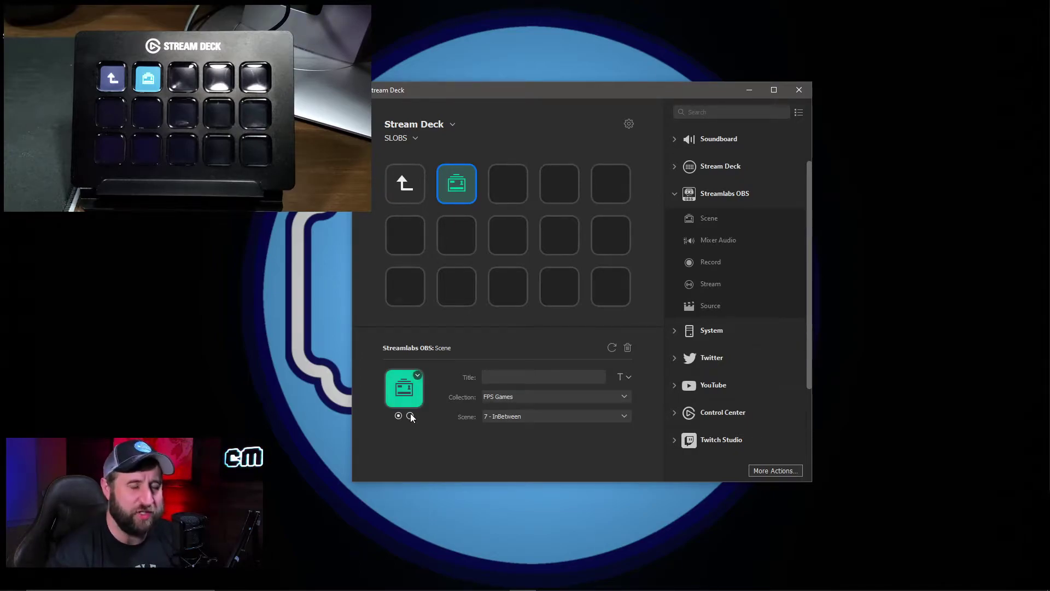
pyautogui.click(410, 416)
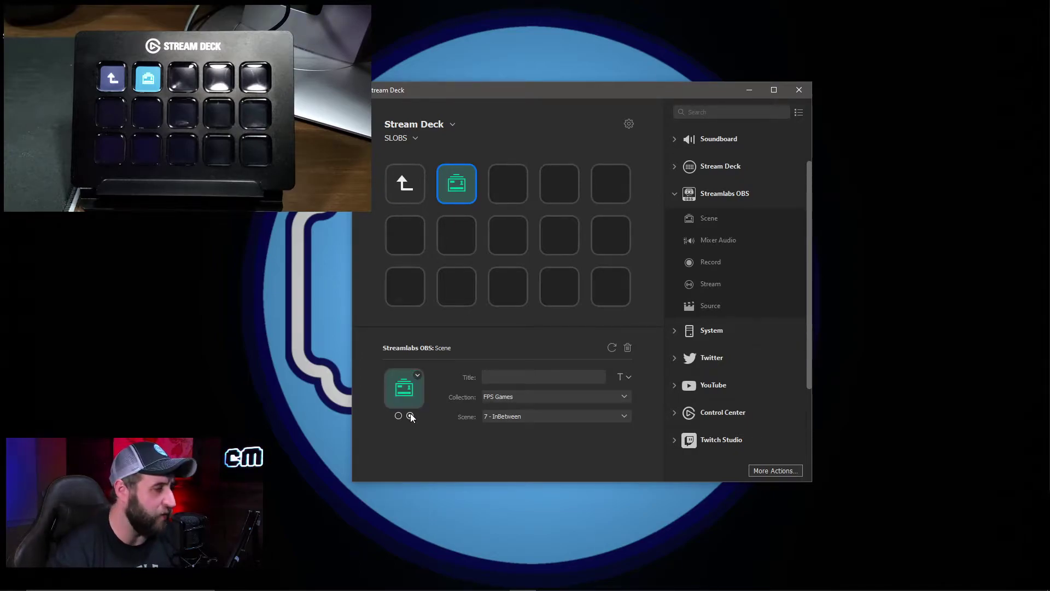
# Title the scene key's inactive state In Between, split over two lines.
pyautogui.click(522, 378)
pyautogui.write('In')
pyautogui.press('Return')
pyautogui.write('Between')
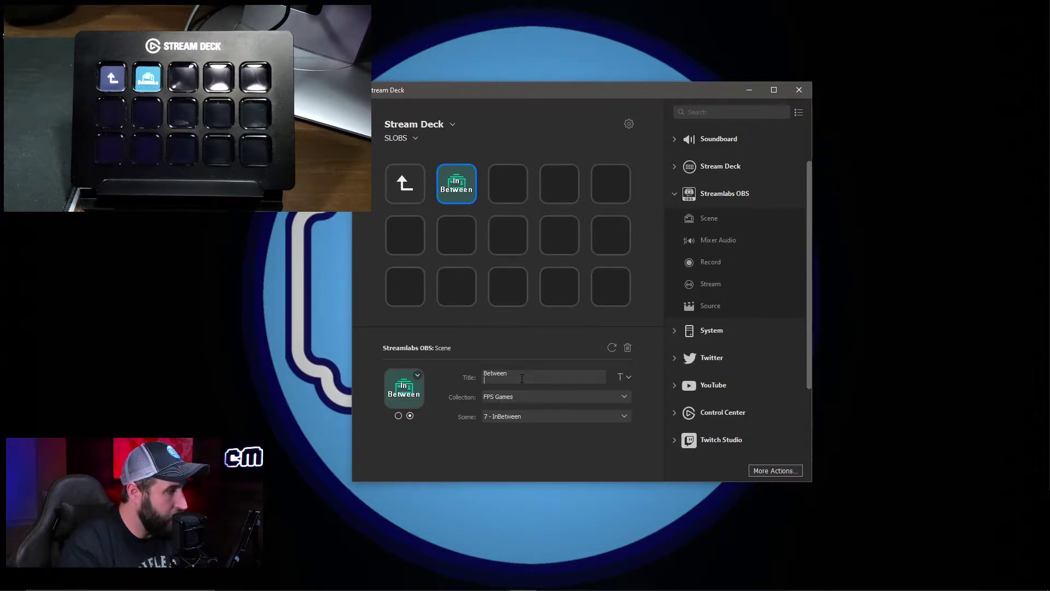
pyautogui.press('Return')
# Switch to the scene key's active state and title it ACTIVE.
pyautogui.click(398, 415)
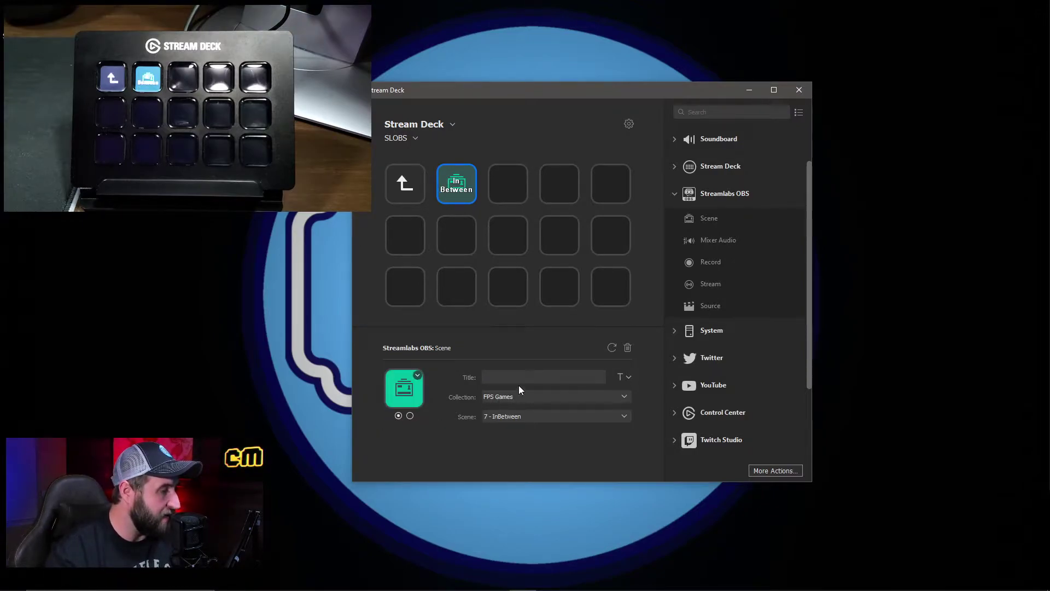
pyautogui.write('ACTIVE')
pyautogui.press('Return')
pyautogui.press('Return')
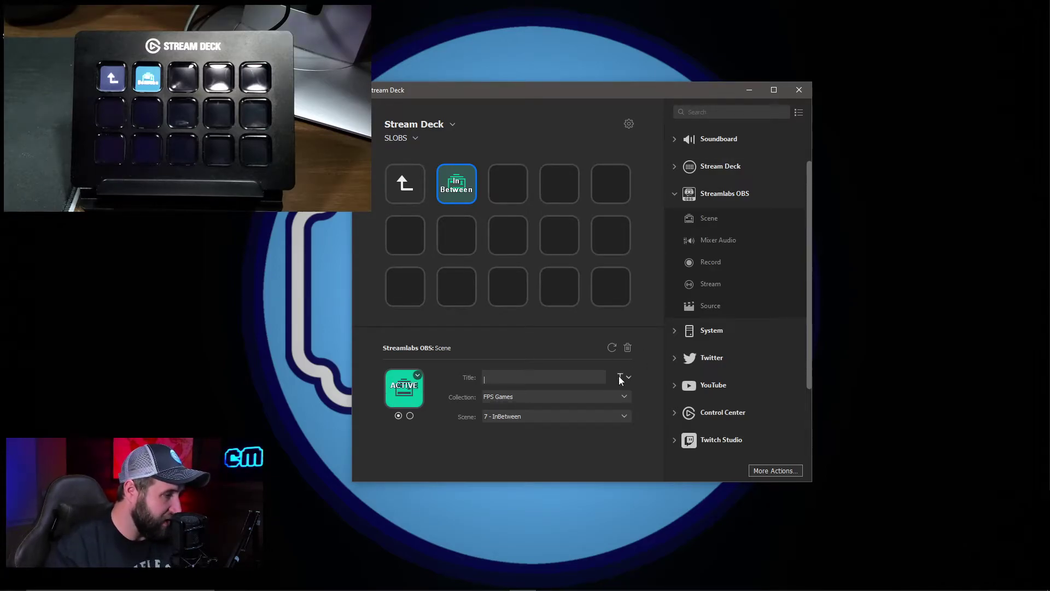
# Change the title colour of the scene key's active state to the basic bright red.
pyautogui.click(619, 378)
pyautogui.click(687, 447)
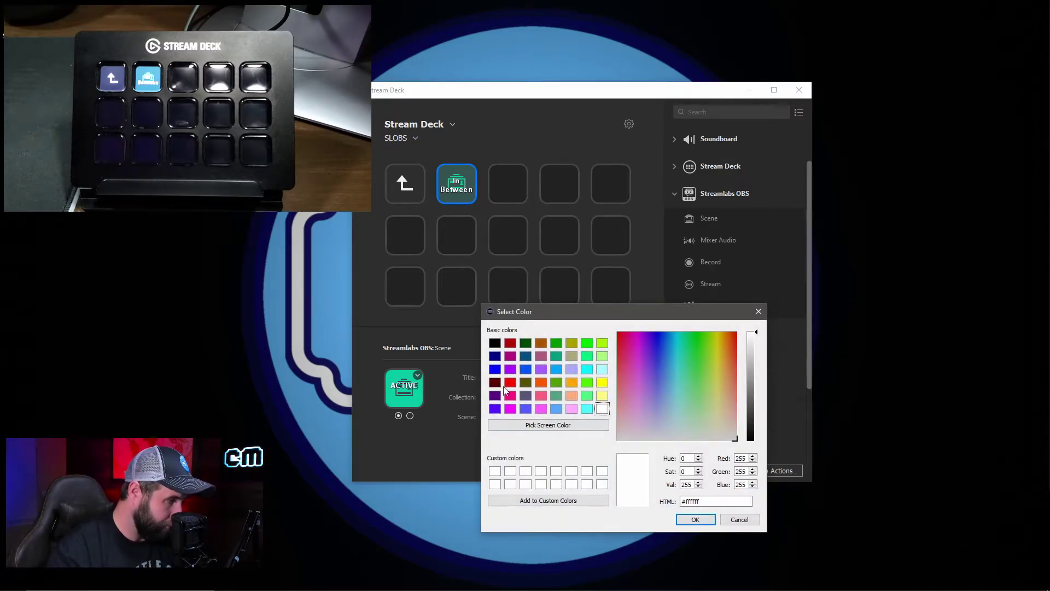
pyautogui.click(509, 382)
pyautogui.click(695, 519)
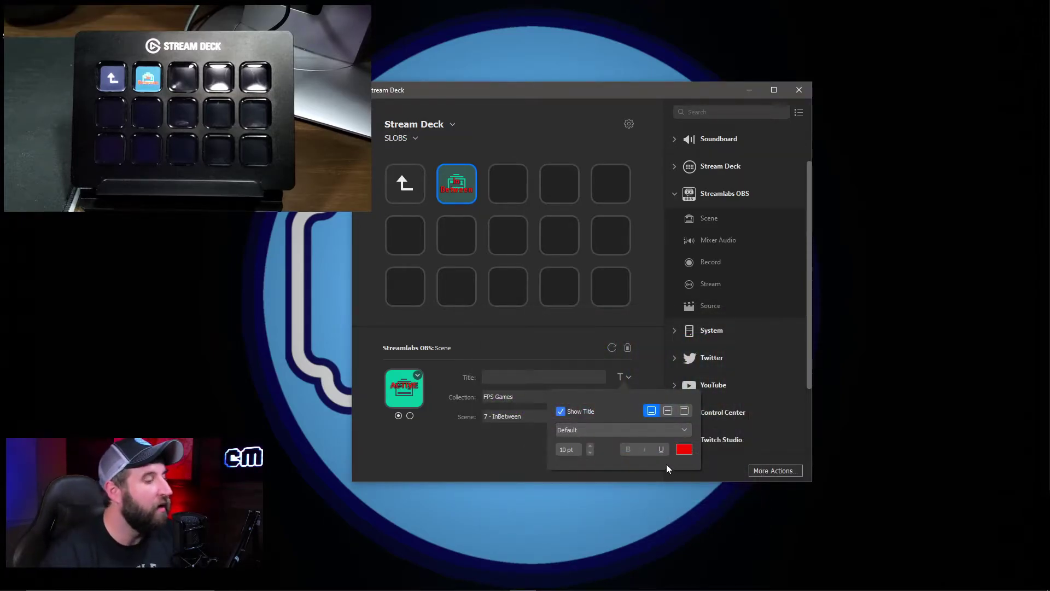
pyautogui.click(521, 403)
# Switch to the scene key's inactive state and set its title colour to white.
pyautogui.click(410, 416)
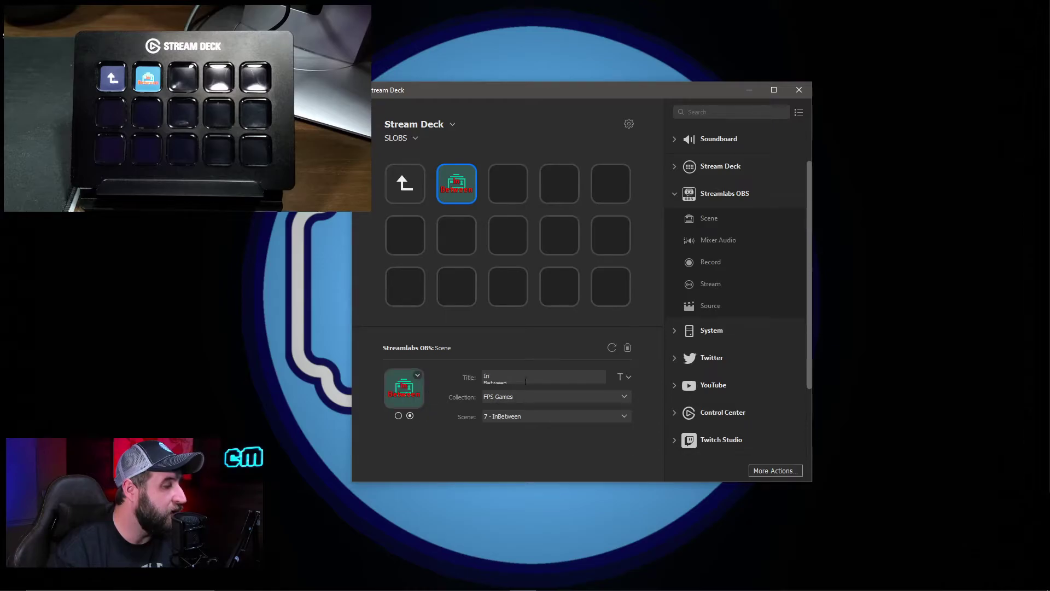
pyautogui.click(625, 376)
pyautogui.click(684, 450)
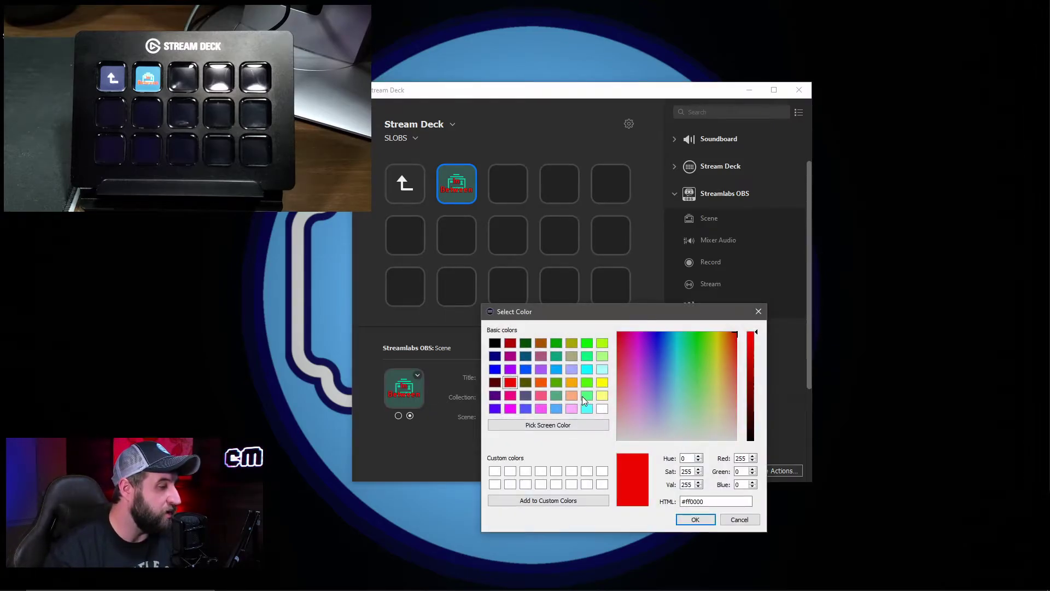
pyautogui.click(602, 408)
pyautogui.click(696, 519)
pyautogui.click(506, 462)
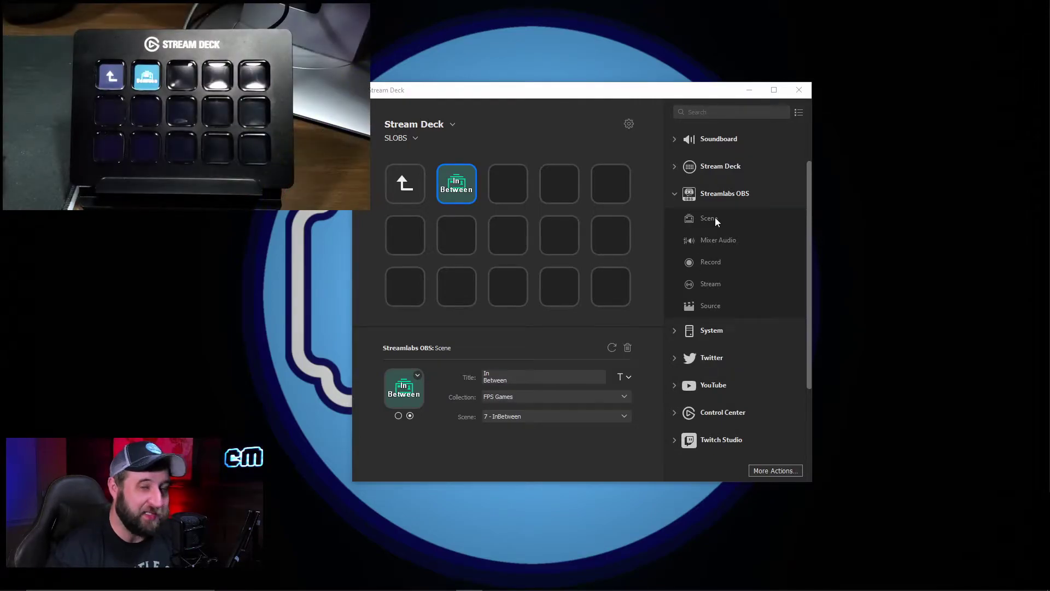
# Add a Streamlabs OBS Scene key beside the In Between key and title its inactive state Gaming Live, split over two lines.
pyautogui.moveTo(717, 218); pyautogui.dragTo(503, 198)
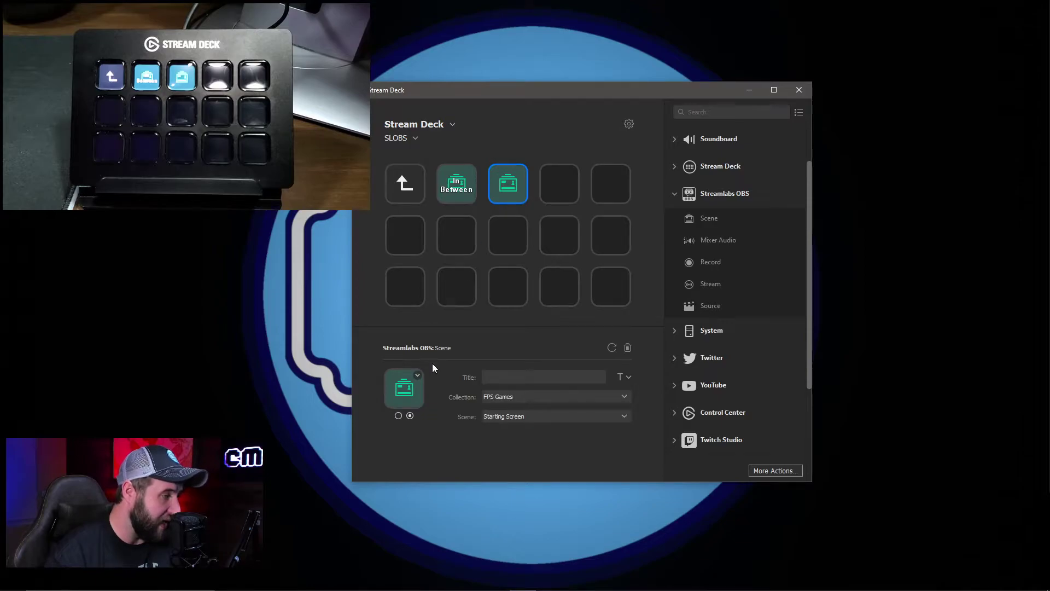
pyautogui.click(549, 378)
pyautogui.write('Gaming')
pyautogui.press('Return')
pyautogui.write('Live')
pyautogui.press('Return')
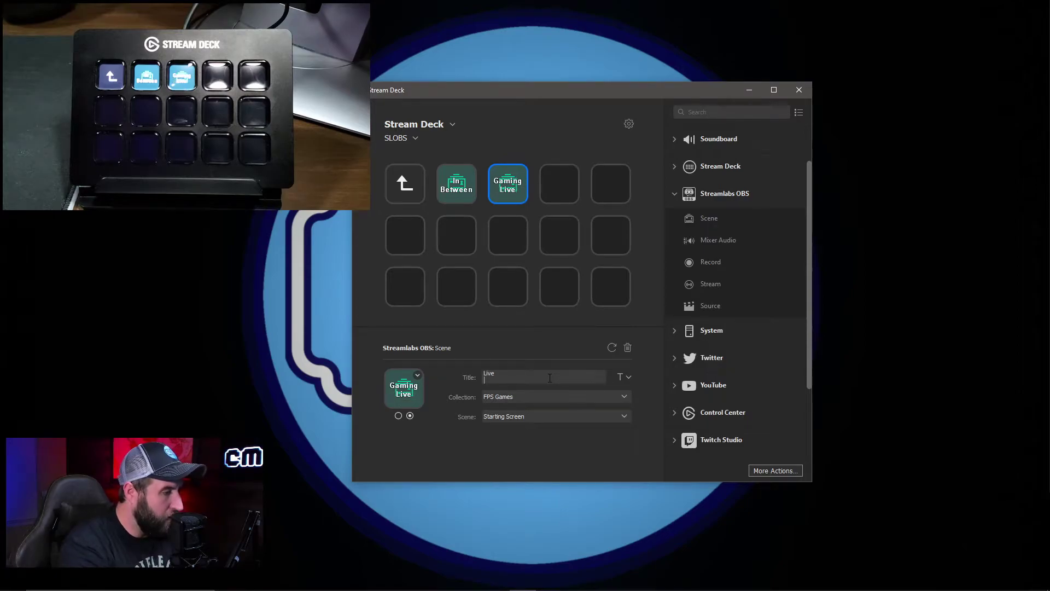
# Link the Gaming Live key to the scene 8 - Streaming Live and title its active state ACTIVE.
pyautogui.click(524, 417)
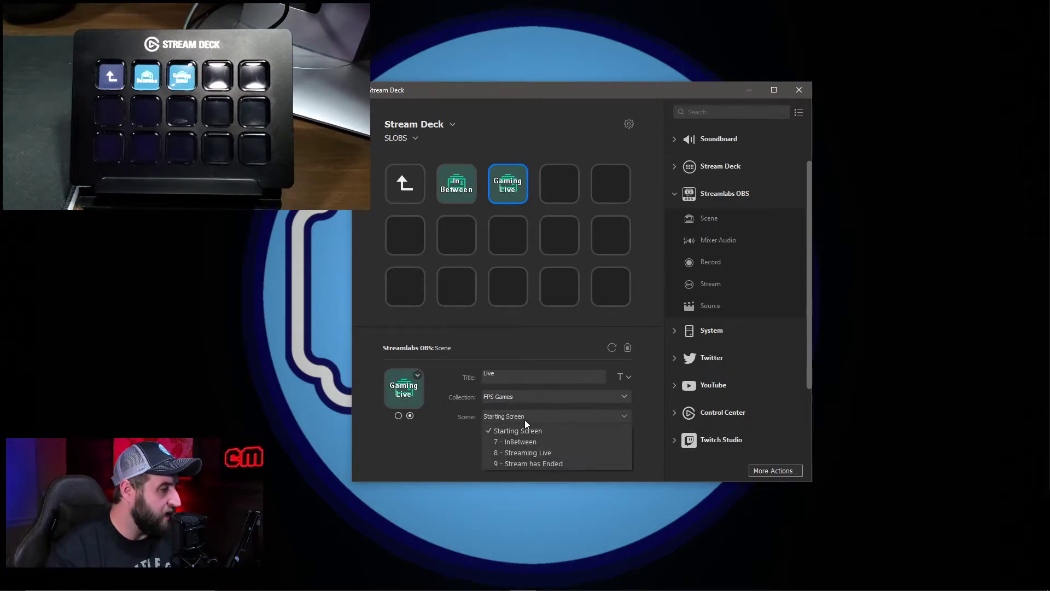
pyautogui.click(535, 453)
pyautogui.click(398, 416)
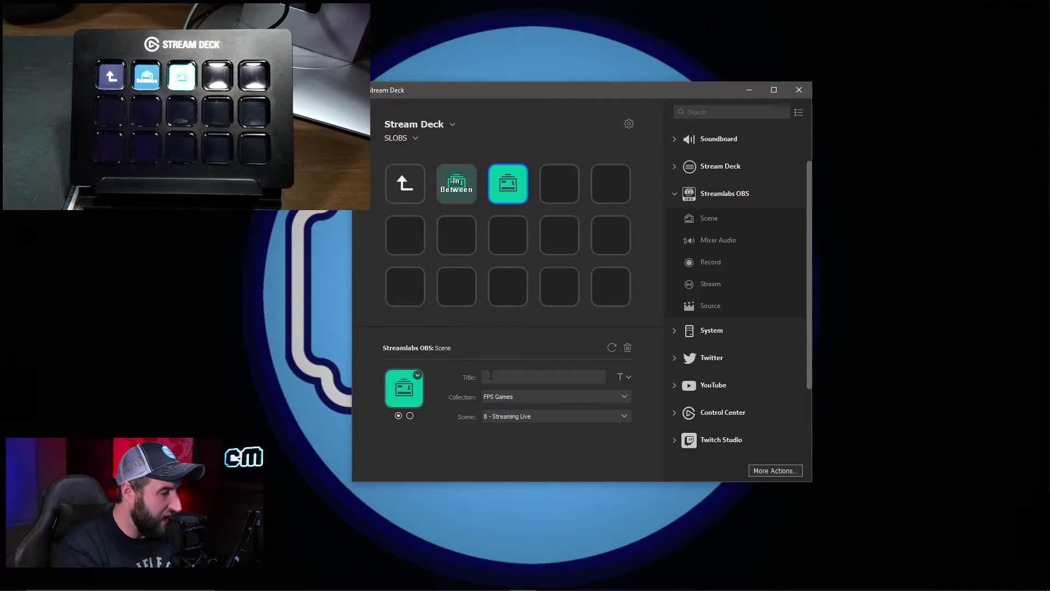
pyautogui.write('ACTIVE')
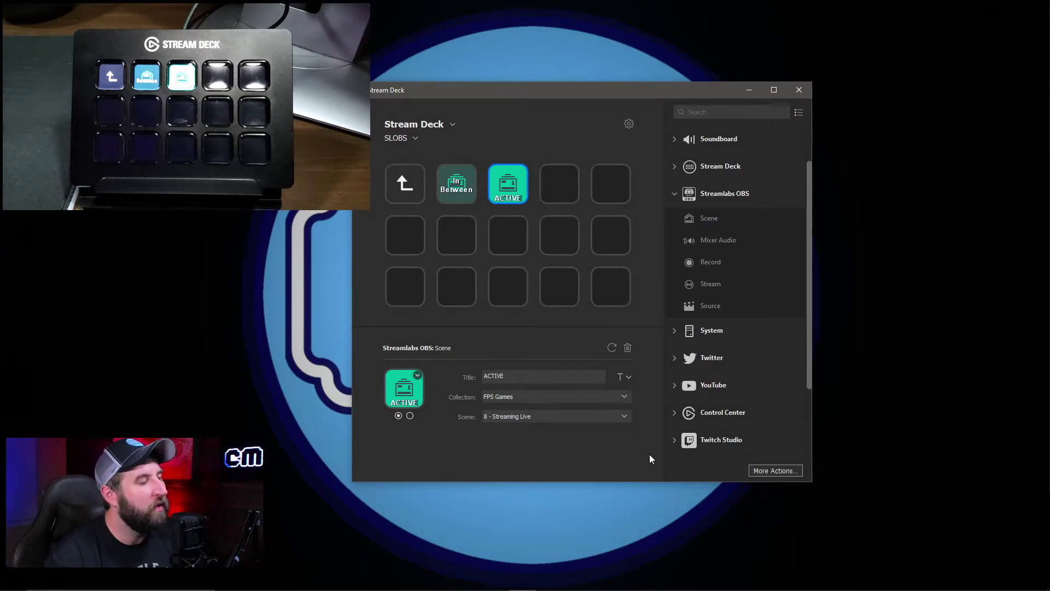
pyautogui.press('Return')
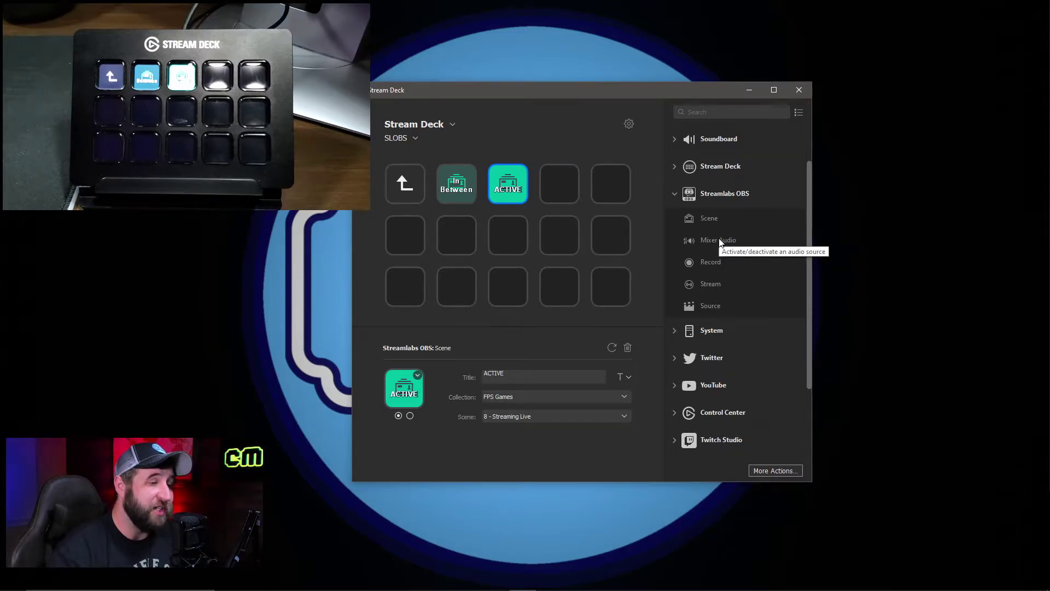
# Place Mixer Audio actions on the last two bottom-row keys and title the last one Desktop Audio, split over two lines.
pyautogui.moveTo(720, 243); pyautogui.dragTo(558, 290)
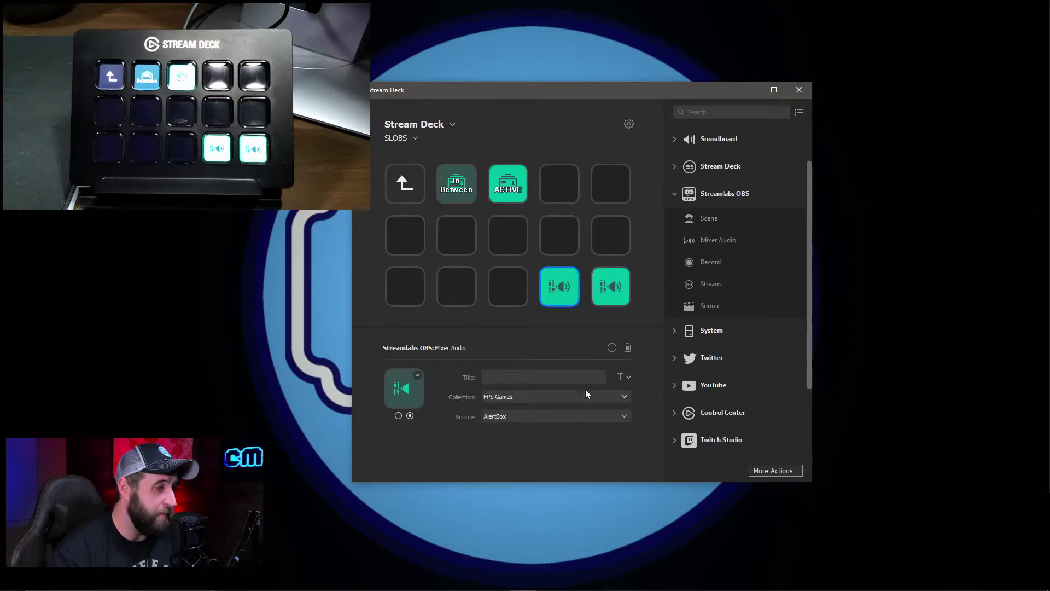
pyautogui.write('Desktop')
pyautogui.press('Return')
pyautogui.write('Audio')
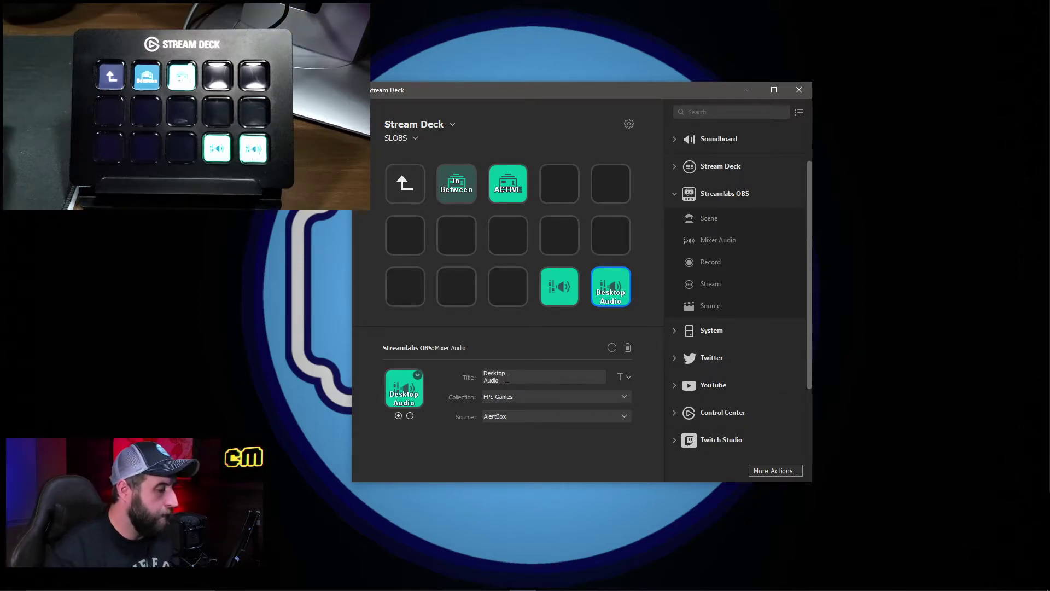
pyautogui.press('Return')
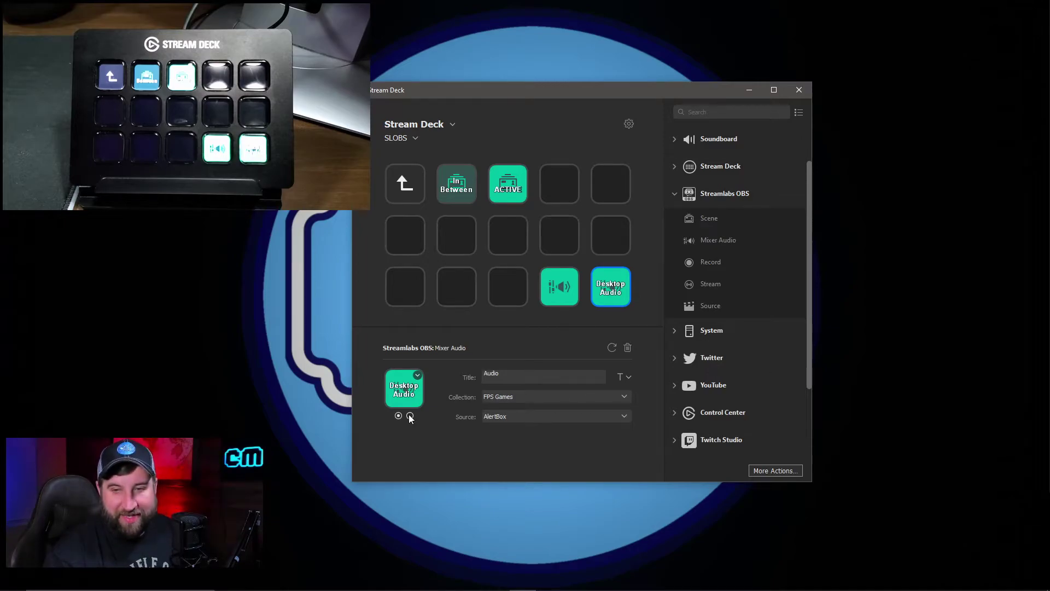
# Keep the Desktop Audio key on the FPS Games collection and set its audio source to Desktop Audio.
pyautogui.click(509, 417)
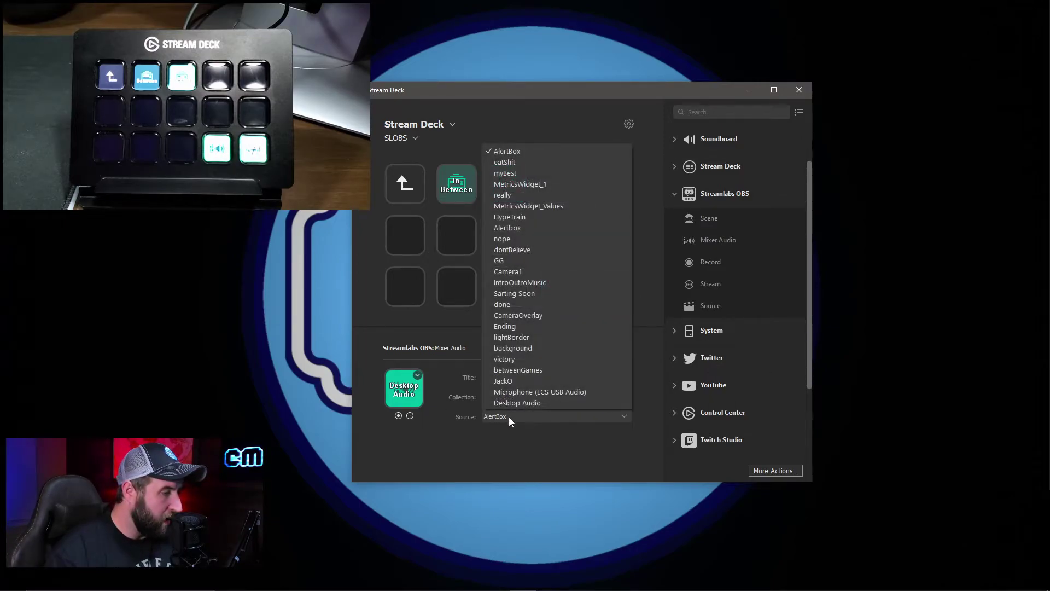
pyautogui.click(460, 442)
pyautogui.click(515, 396)
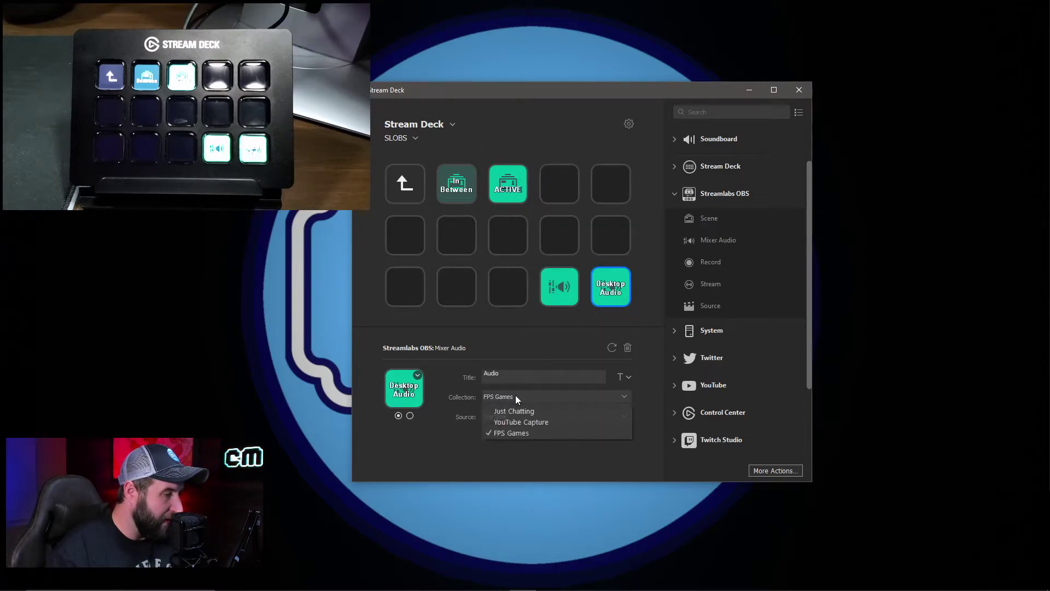
pyautogui.click(515, 396)
pyautogui.click(513, 417)
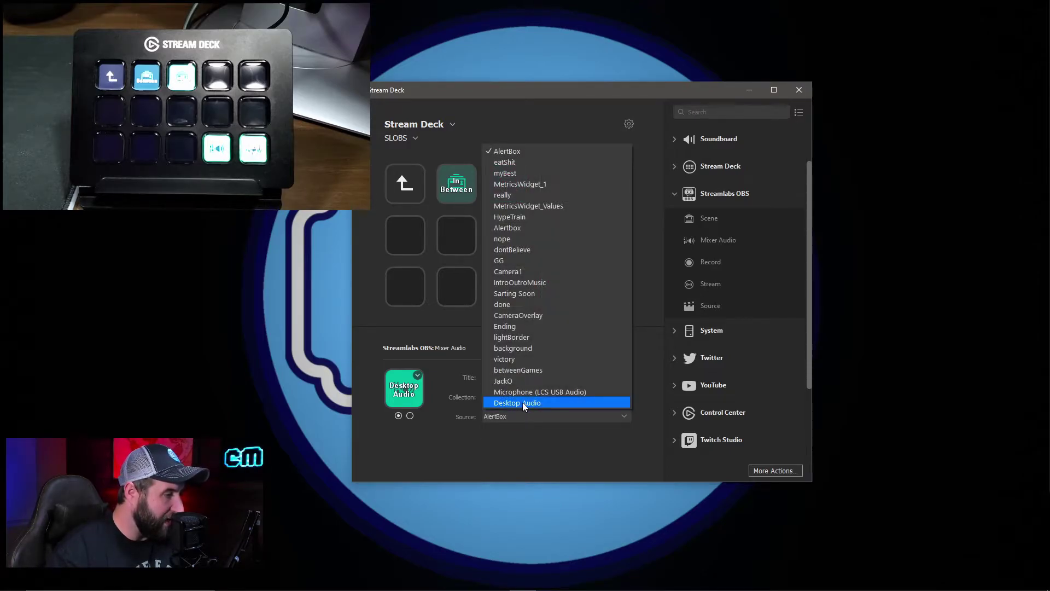
pyautogui.click(523, 403)
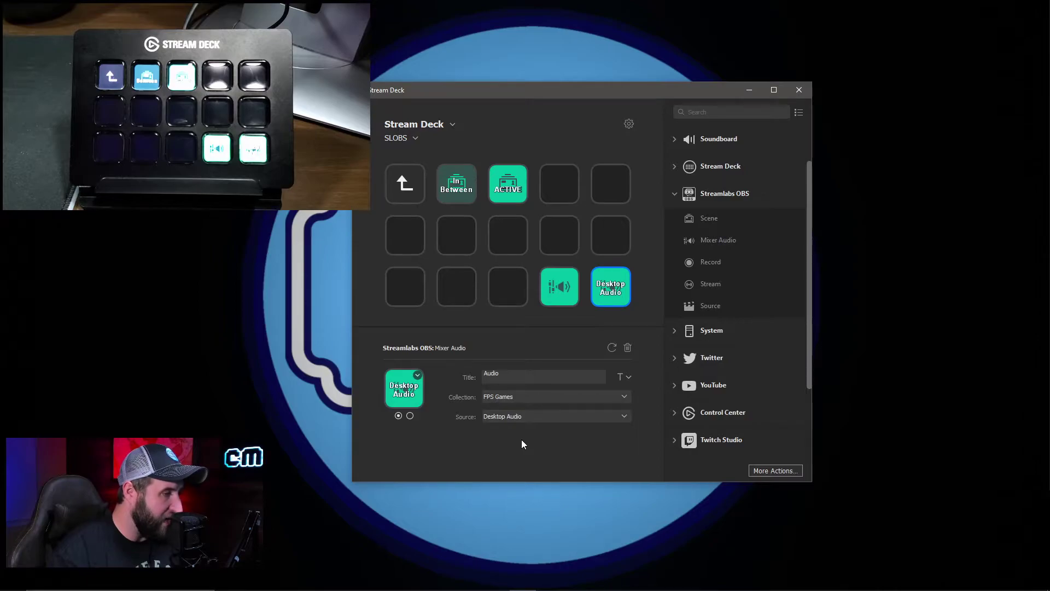
# Title the Desktop Audio key's muted state Desktop Audio Off over three lines, and return to its active state.
pyautogui.click(409, 415)
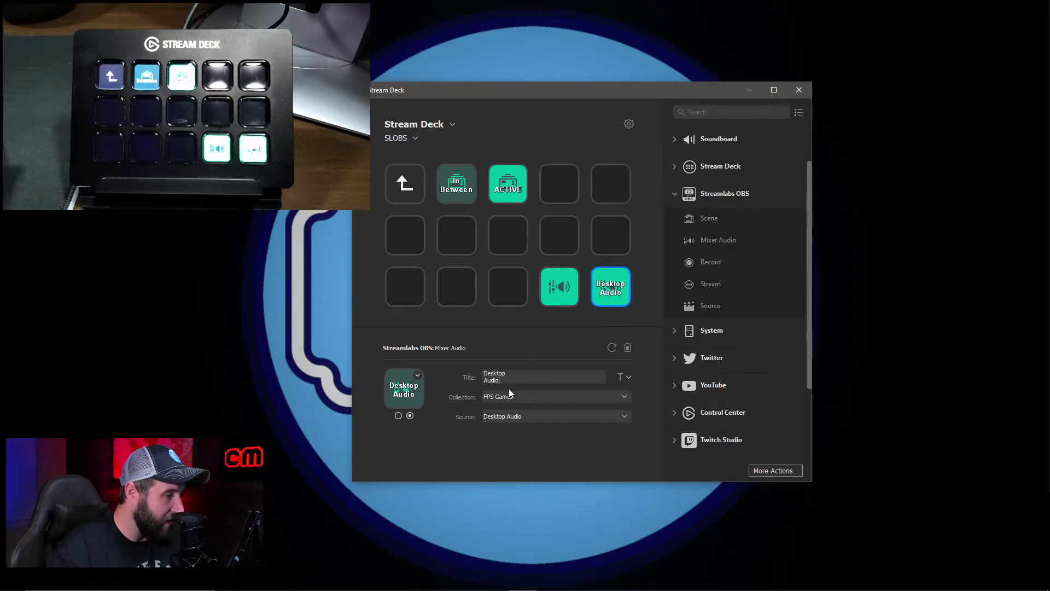
pyautogui.press('Return')
pyautogui.write('Off')
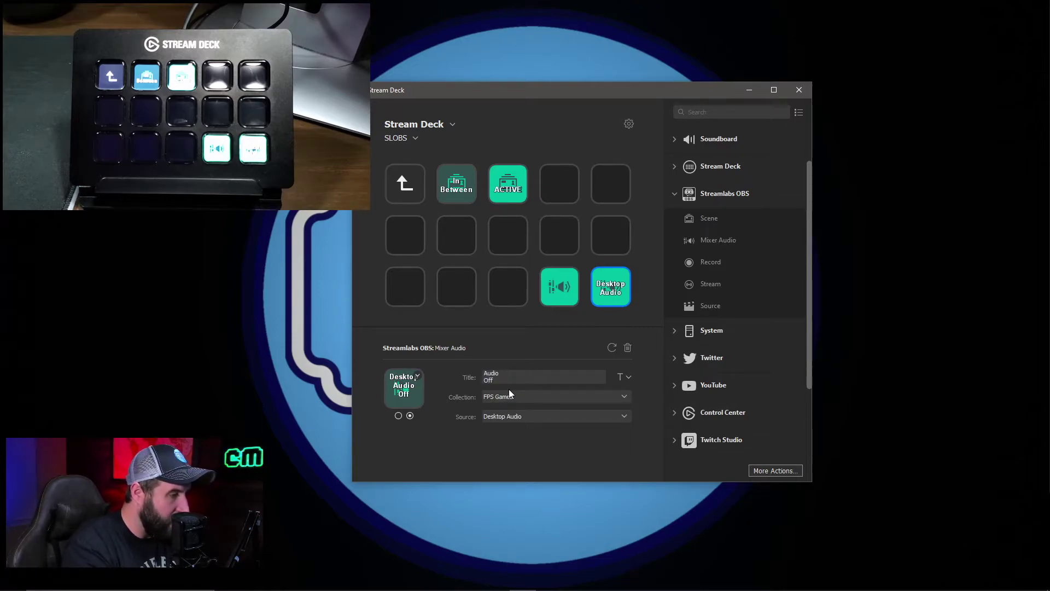
pyautogui.click(399, 415)
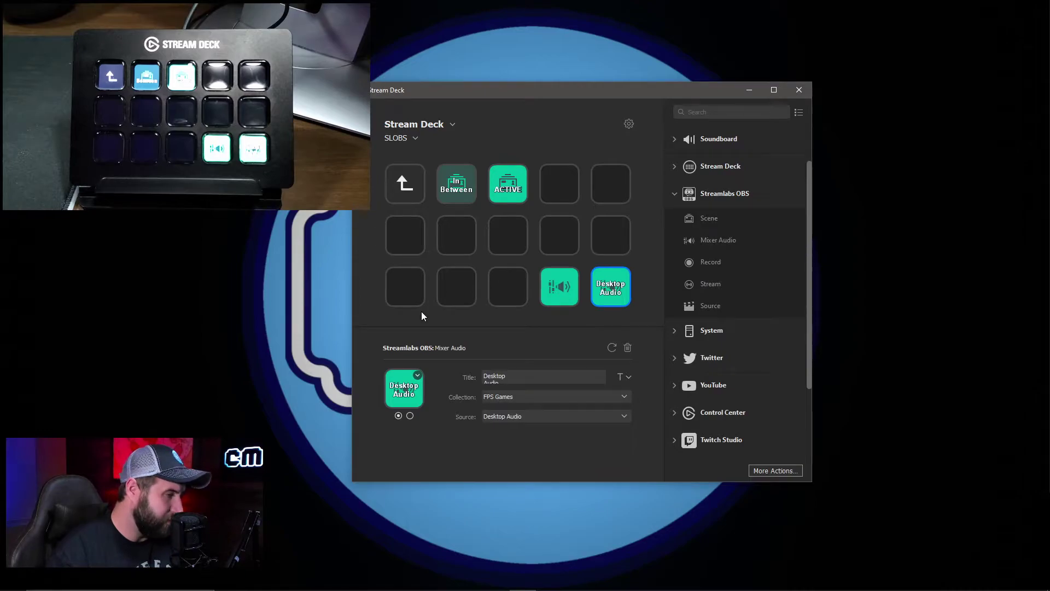
# Title the other Mixer Audio key Mic Audio over two lines and set its source to Microphone (LCS USB Audio).
pyautogui.click(558, 288)
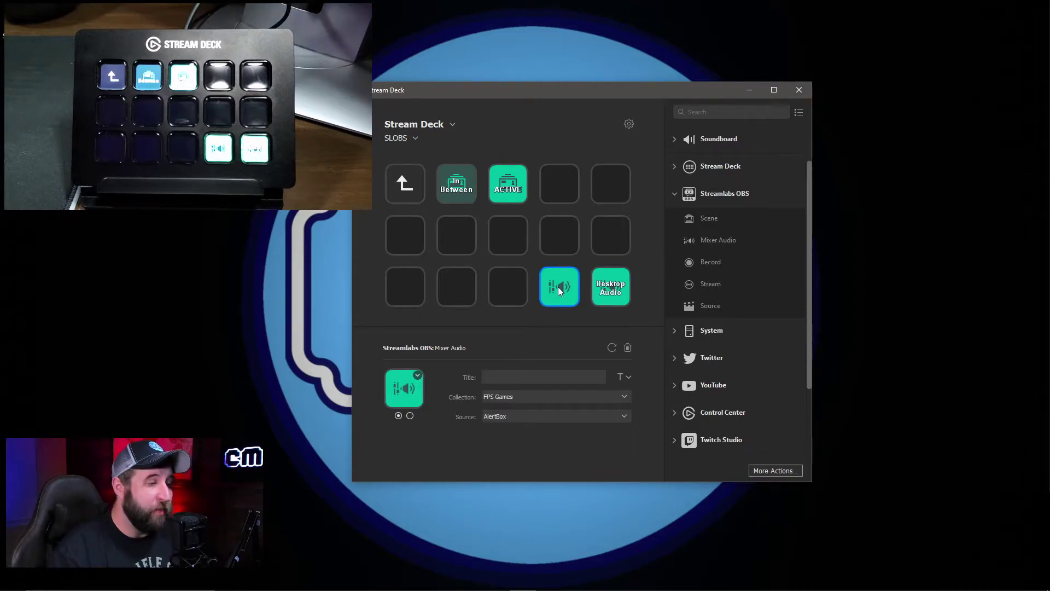
pyautogui.click(496, 375)
pyautogui.write('Mic')
pyautogui.press('Return')
pyautogui.write('Audio')
pyautogui.click(530, 417)
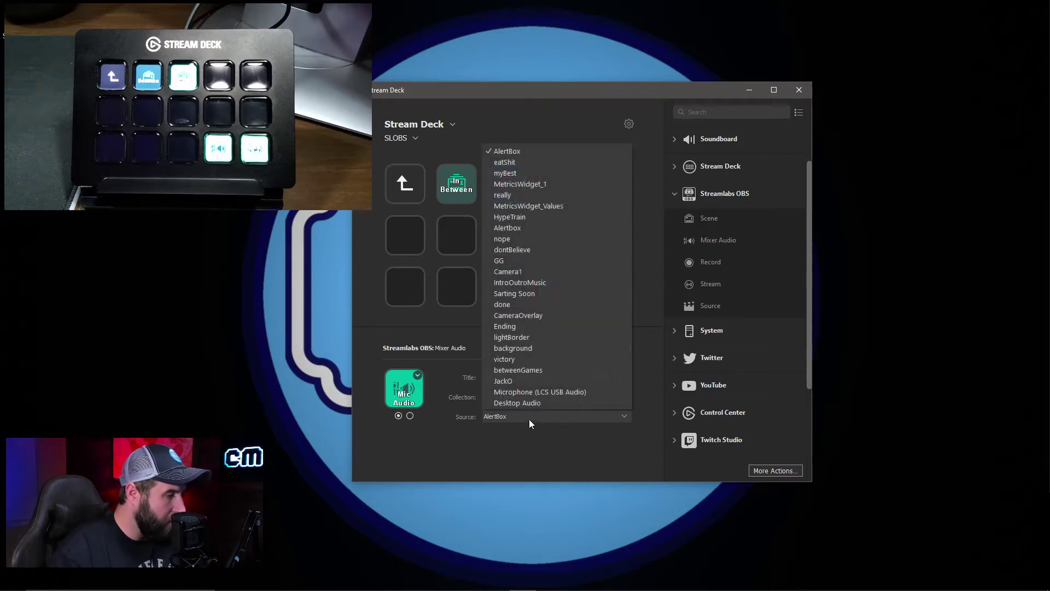
pyautogui.click(547, 393)
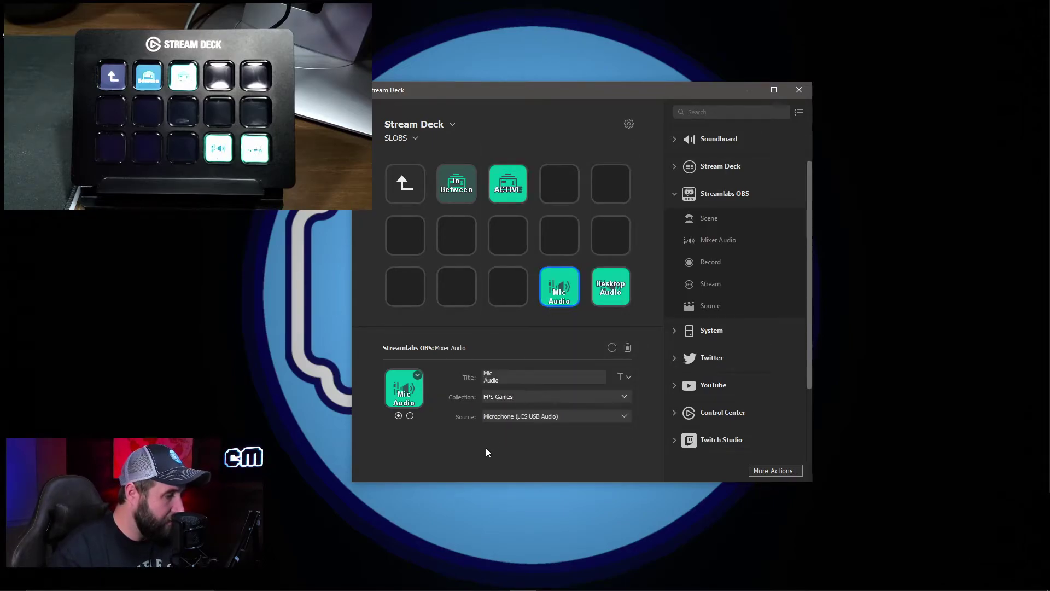
# Title the Mic Audio key's muted state Mic Audio Off, split over three lines.
pyautogui.click(410, 416)
pyautogui.click(502, 378)
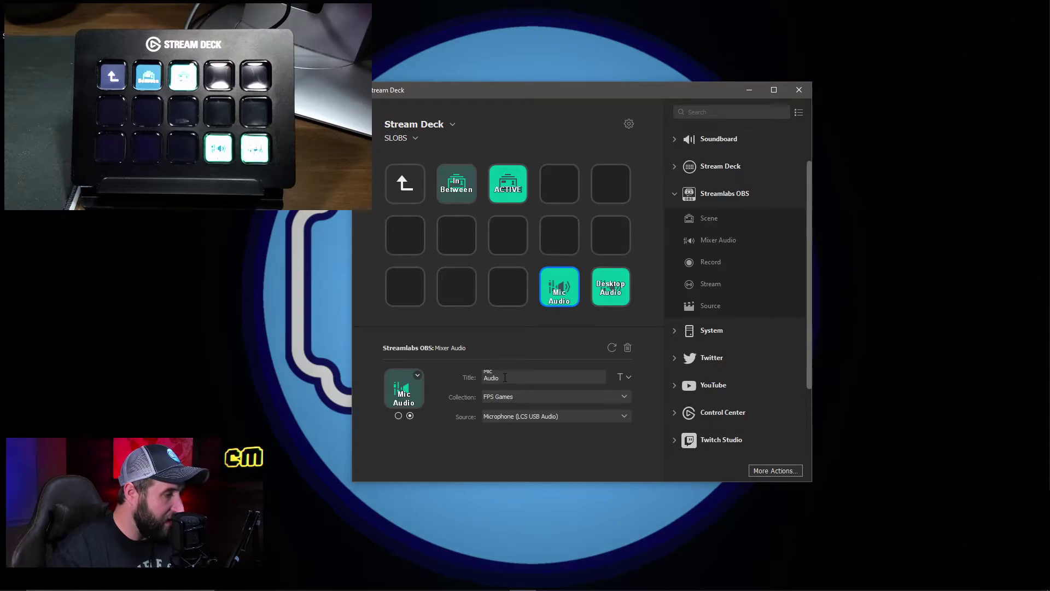
pyautogui.press('Return')
pyautogui.write('Off')
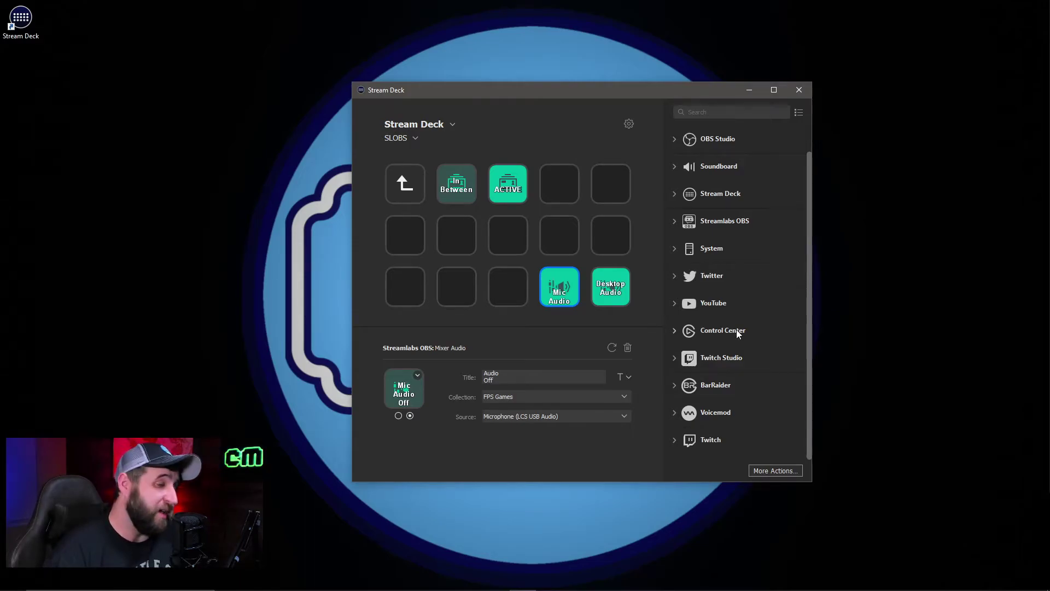
# Add the Twitch actions Create Clip, Viewers and Play Ad to the last three middle-row keys, from the row's end inward.
pyautogui.click(676, 441)
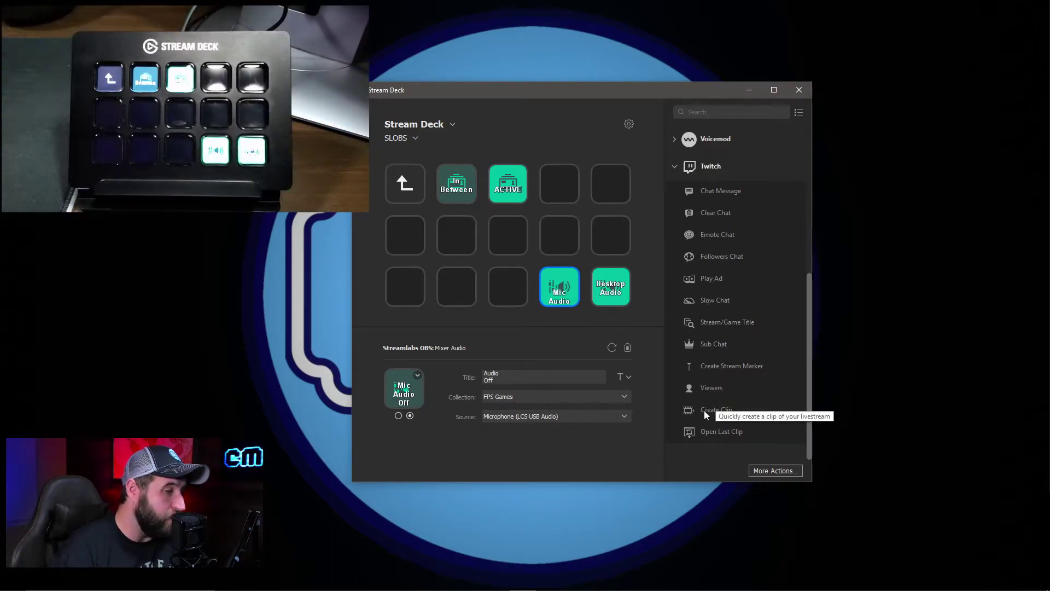
pyautogui.moveTo(704, 409); pyautogui.dragTo(603, 236)
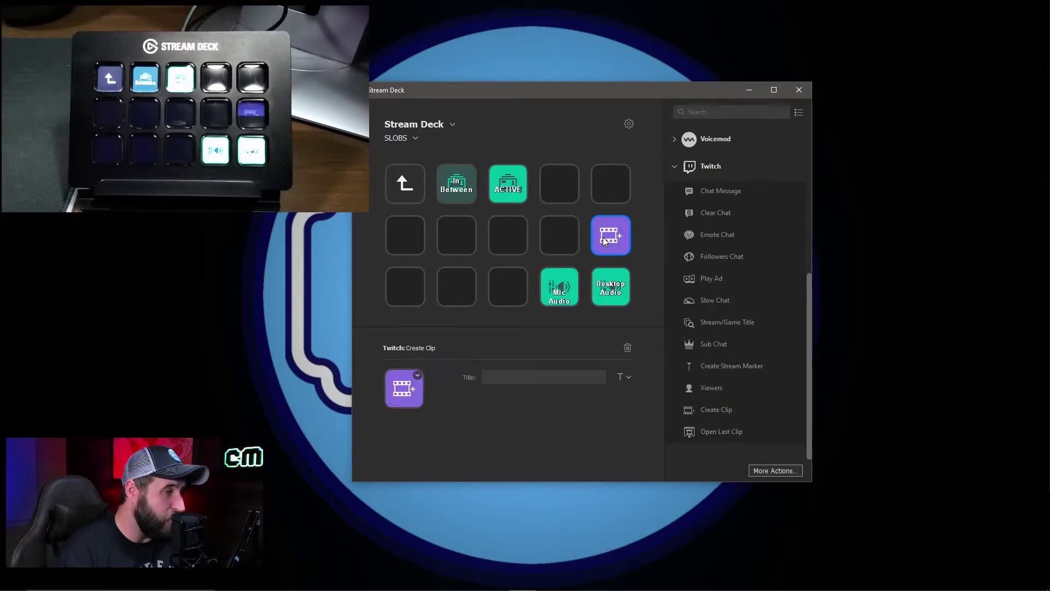
pyautogui.moveTo(720, 391); pyautogui.dragTo(564, 242)
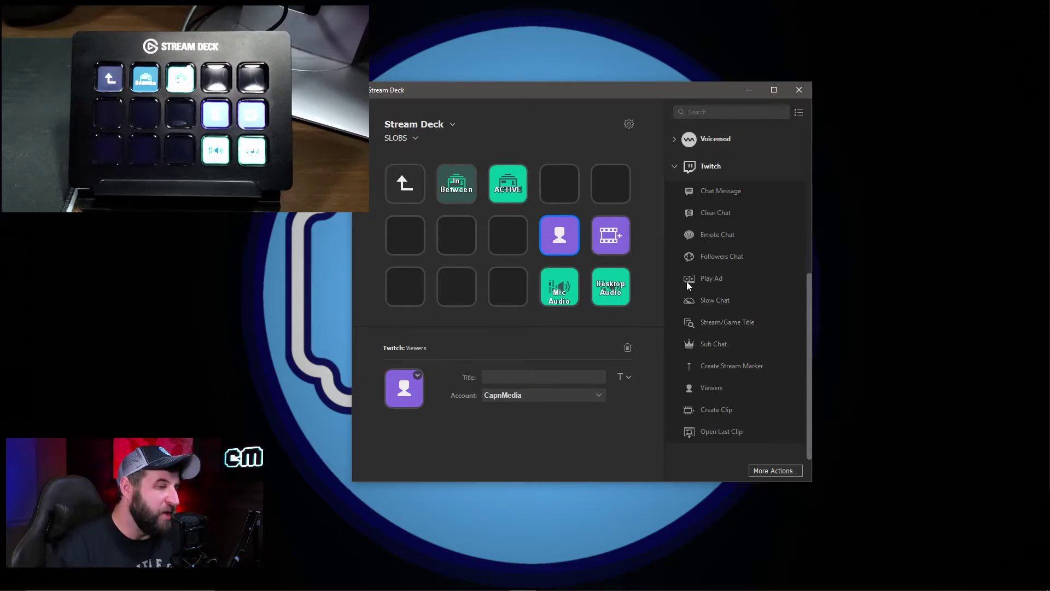
pyautogui.moveTo(711, 278); pyautogui.dragTo(500, 243)
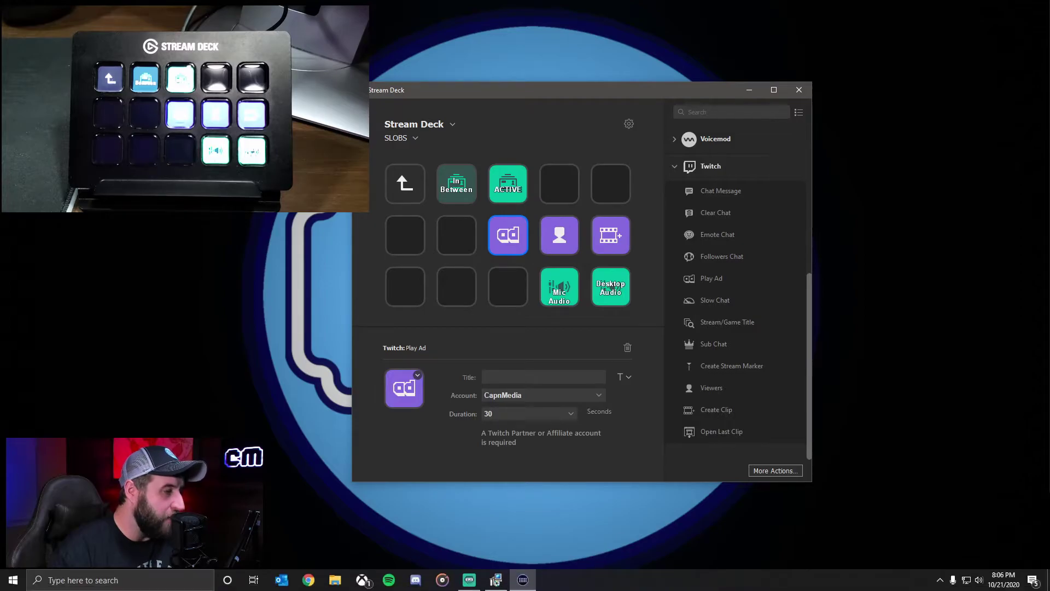
# Select the connected Twitch account for the Create Clip and Viewers keys.
pyautogui.click(603, 228)
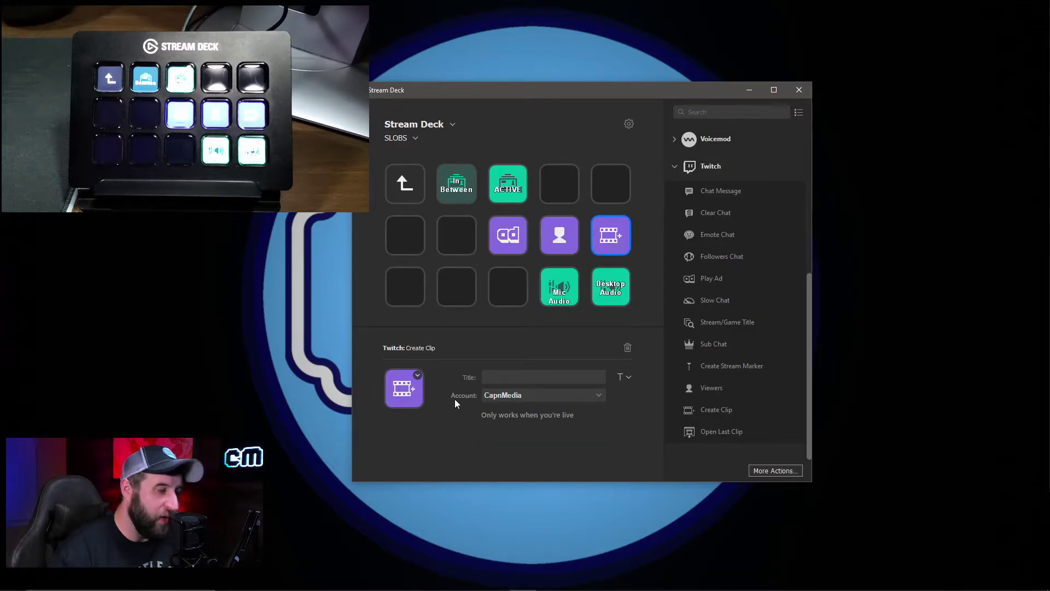
pyautogui.click(506, 401)
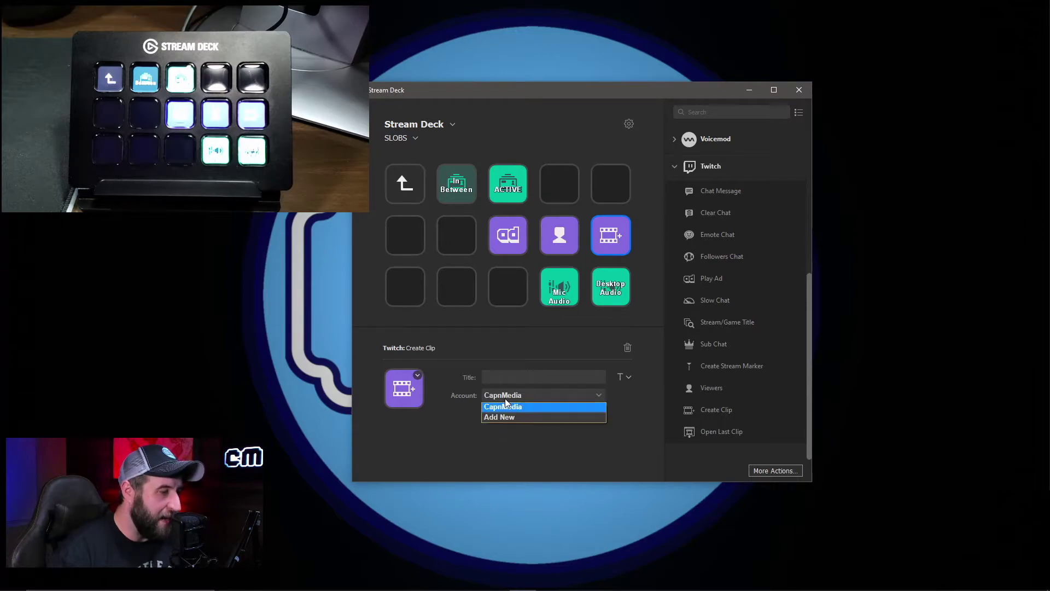
pyautogui.click(505, 406)
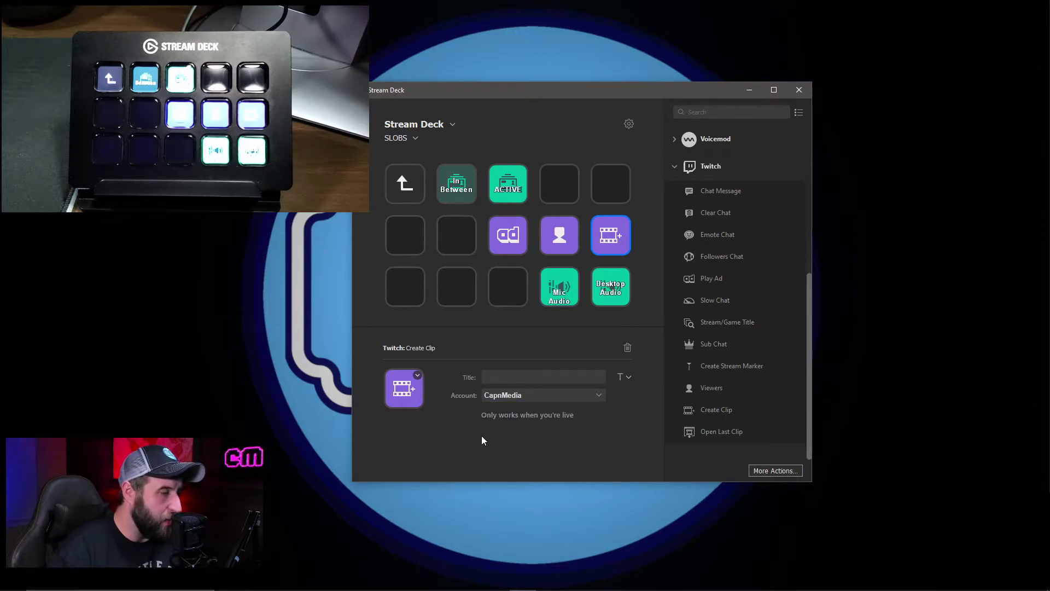
pyautogui.click(558, 235)
pyautogui.click(500, 398)
pyautogui.click(501, 397)
# Set the Play Ad key's duration to 60 seconds and deselect the key.
pyautogui.click(516, 240)
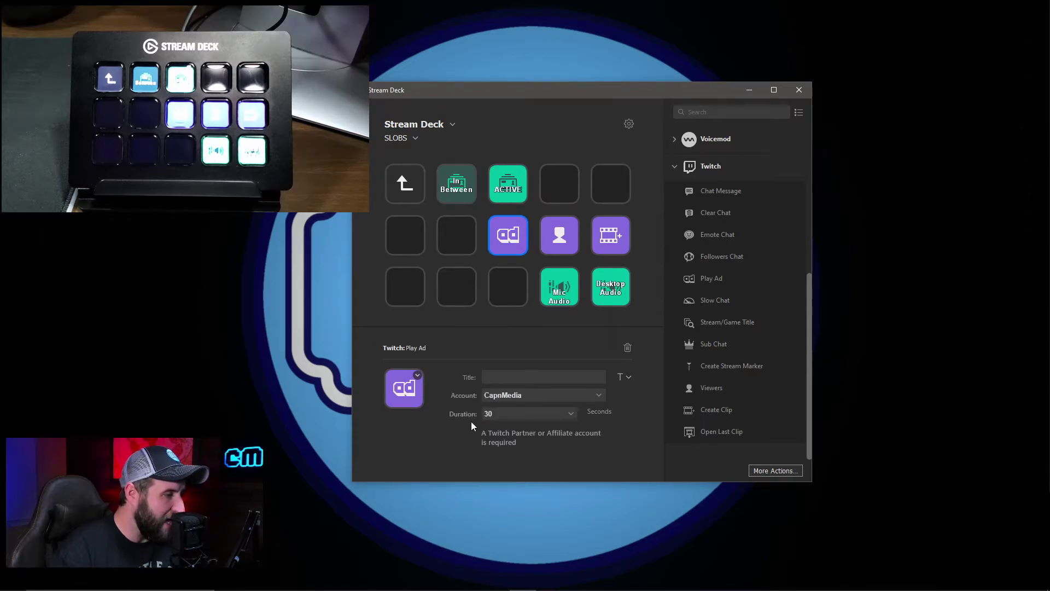
pyautogui.click(498, 413)
pyautogui.click(504, 434)
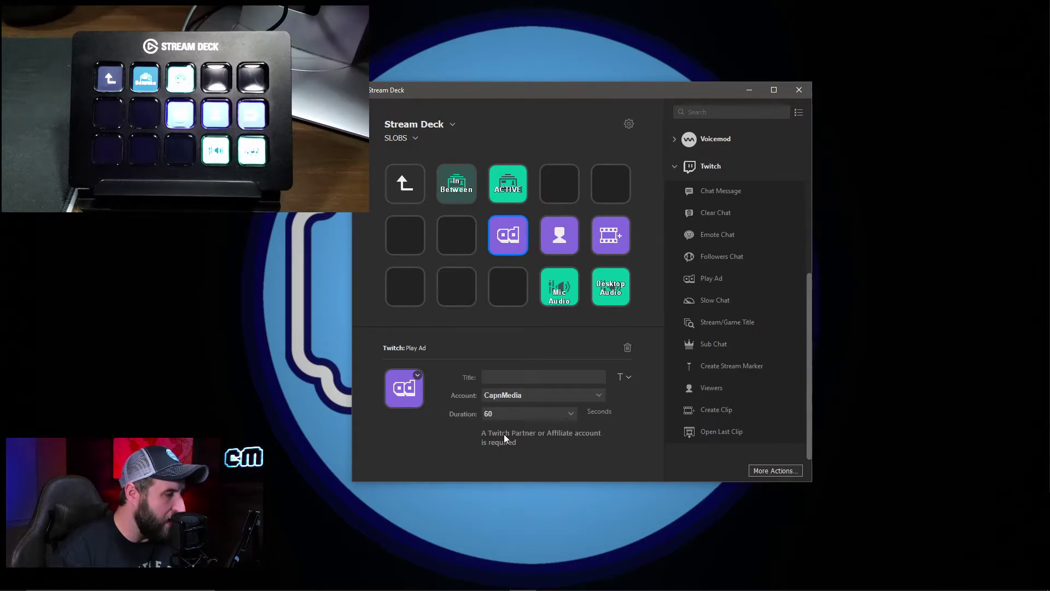
pyautogui.click(485, 251)
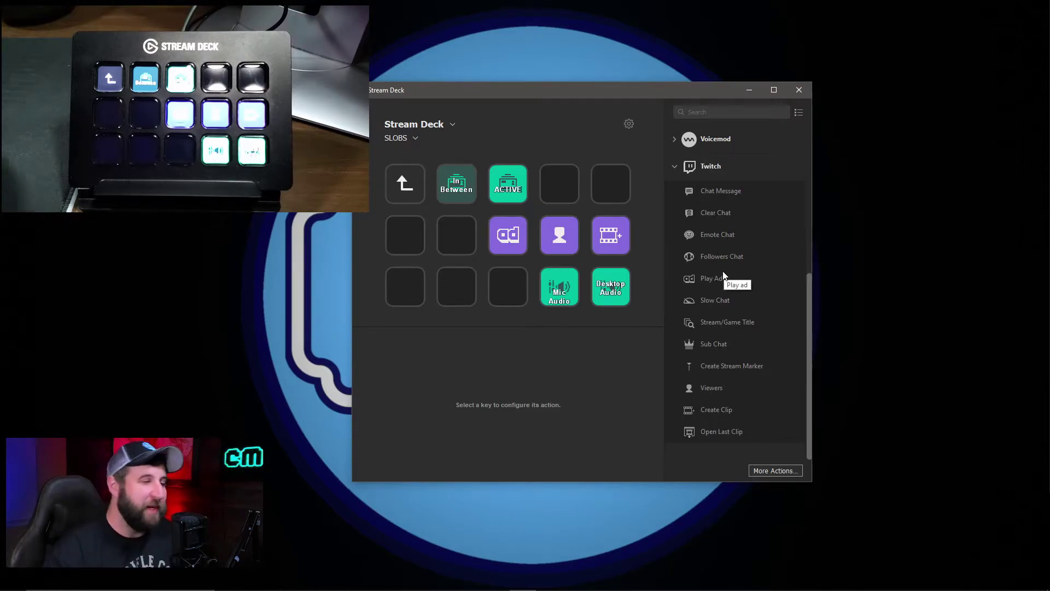
# Create a folder on the first key of the middle row and title it GIFs.
pyautogui.rightClick(398, 230)
pyautogui.click(430, 236)
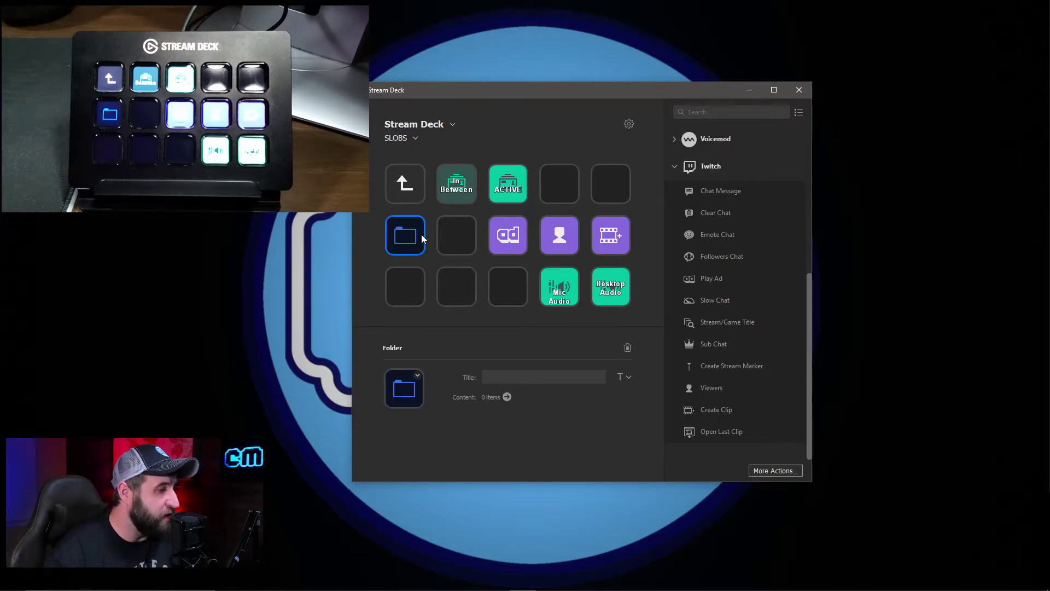
pyautogui.write('GIFs')
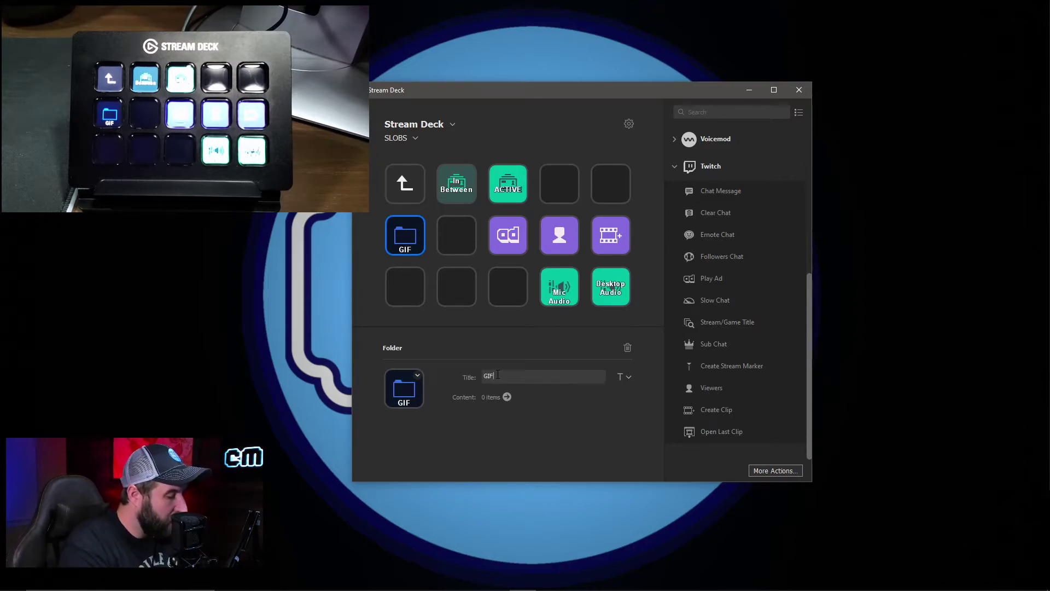
# Create a folder on the key beside the GIFs folder and title it Sounds.
pyautogui.rightClick(462, 236)
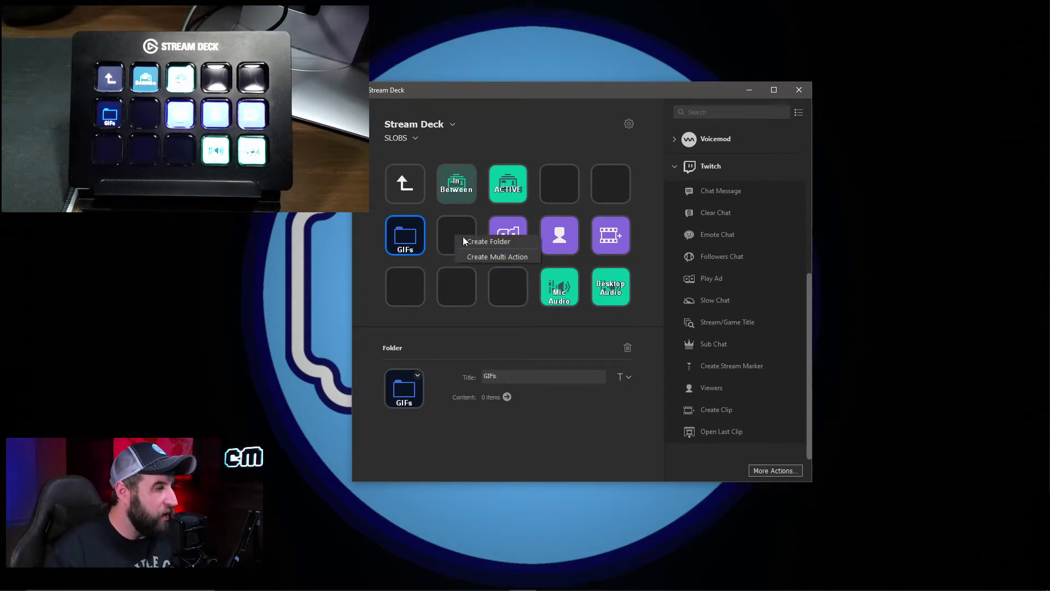
pyautogui.click(501, 241)
pyautogui.click(524, 376)
pyautogui.write('Sounds')
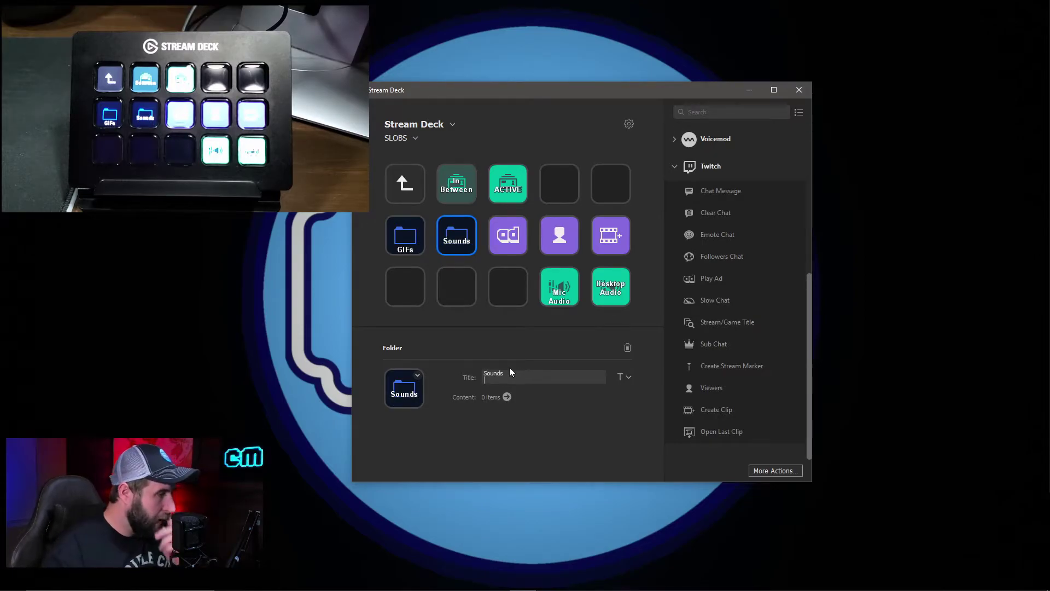
pyautogui.write('\\')
pyautogui.press('BackSpace')
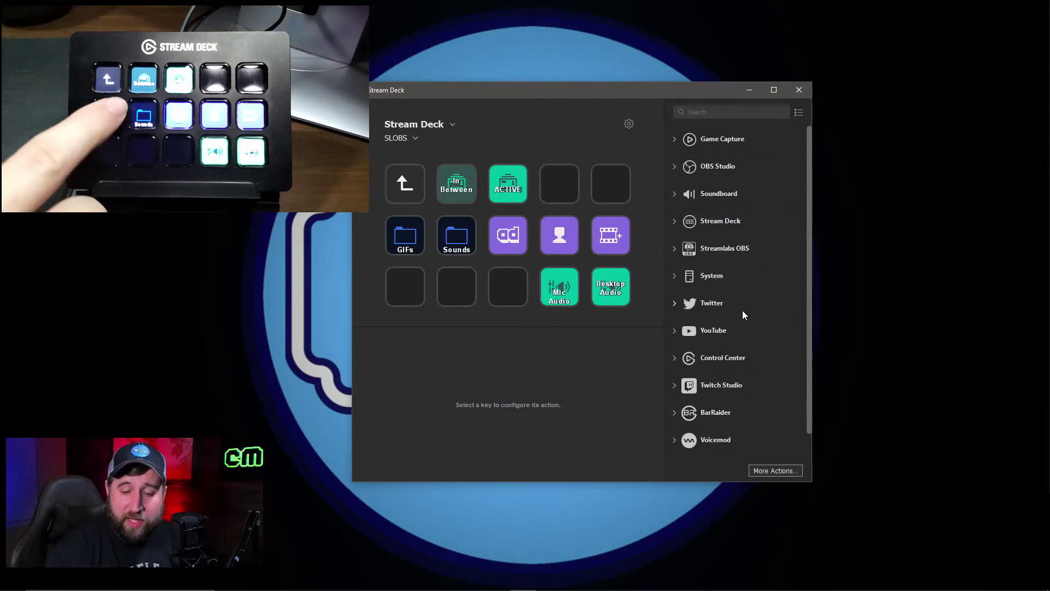
# In the GIFs folder, add a Streamlabs OBS Source key on the first free key, with scene 8 - Streaming Live and source GIFs dontBelieve.
pyautogui.click(677, 249)
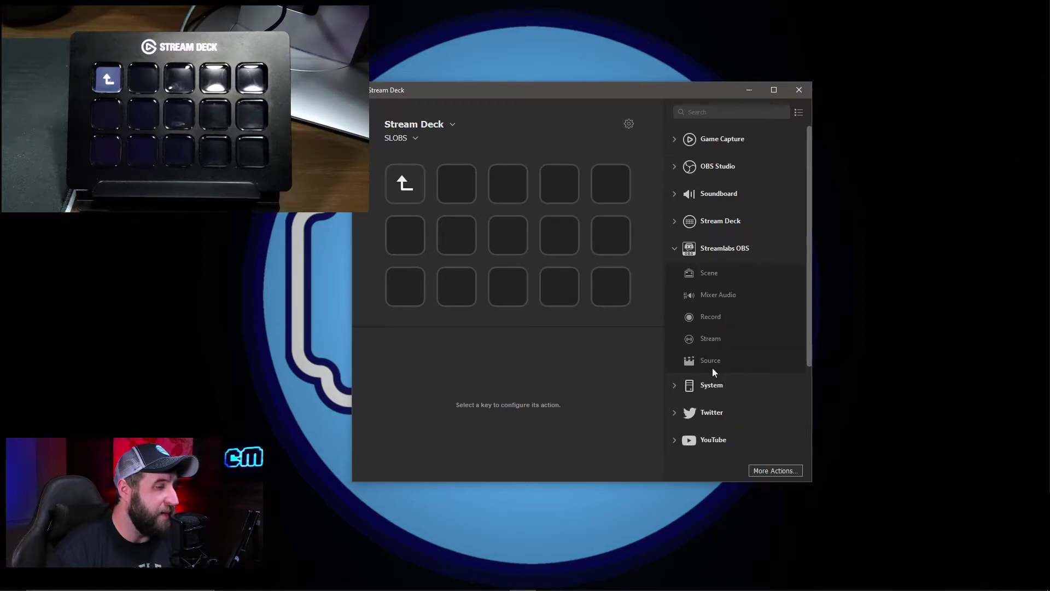
pyautogui.moveTo(710, 362); pyautogui.dragTo(458, 186)
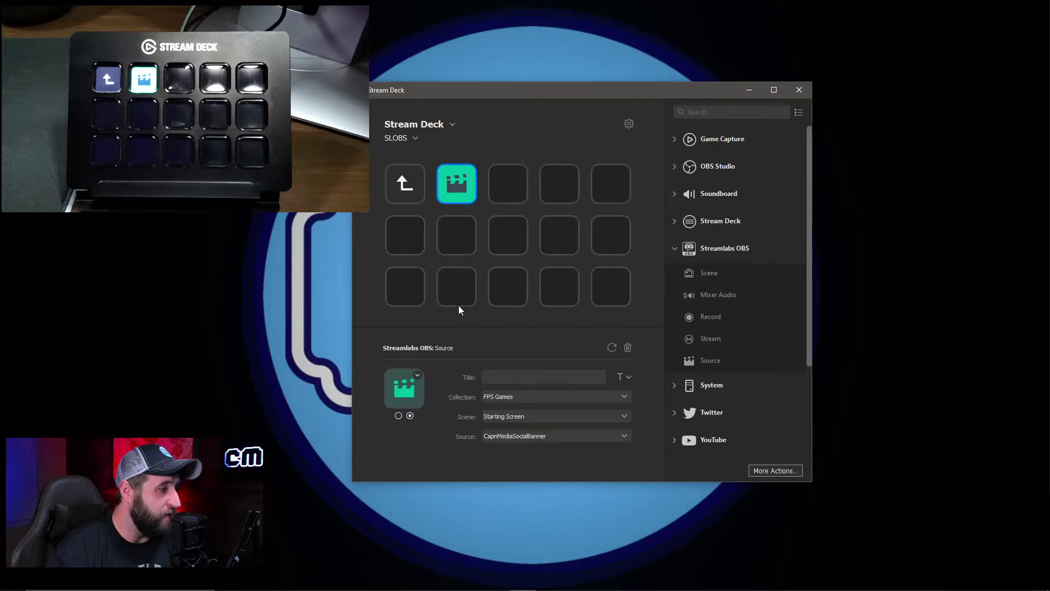
pyautogui.click(505, 415)
pyautogui.click(505, 415)
pyautogui.click(502, 419)
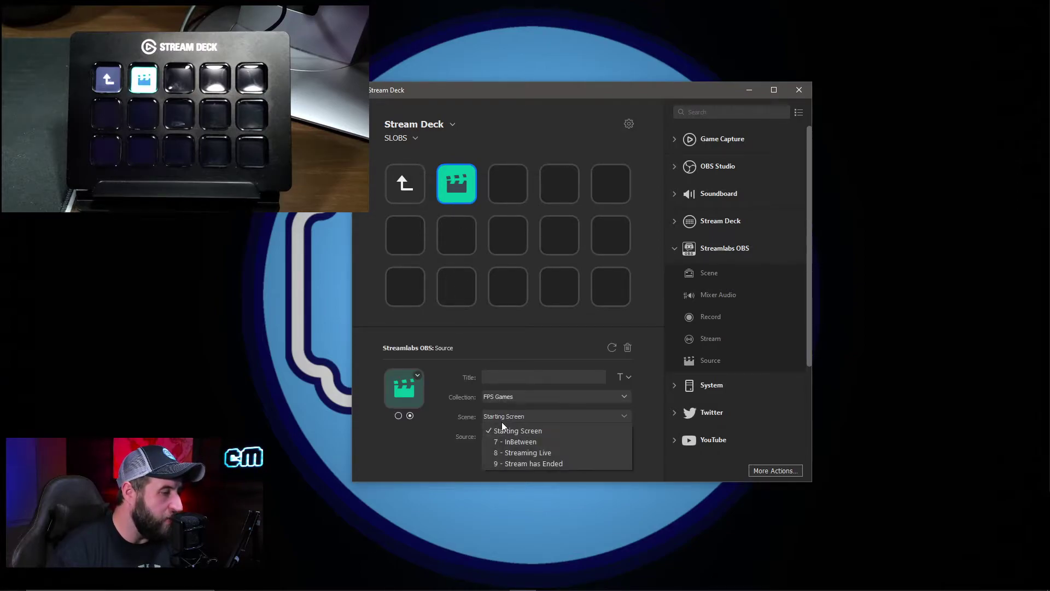
pyautogui.click(514, 451)
pyautogui.click(509, 437)
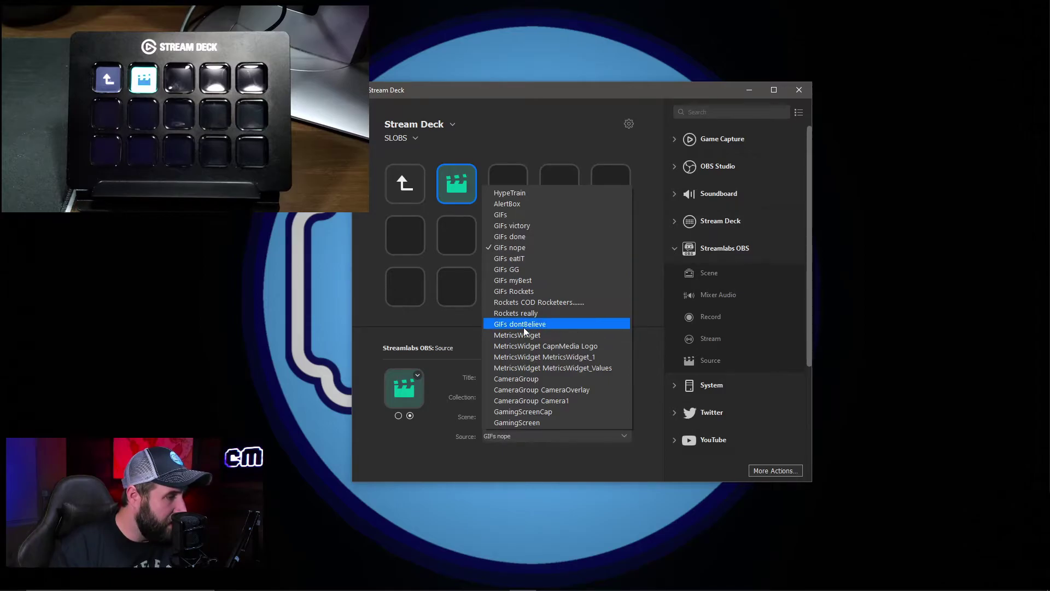
pyautogui.click(524, 326)
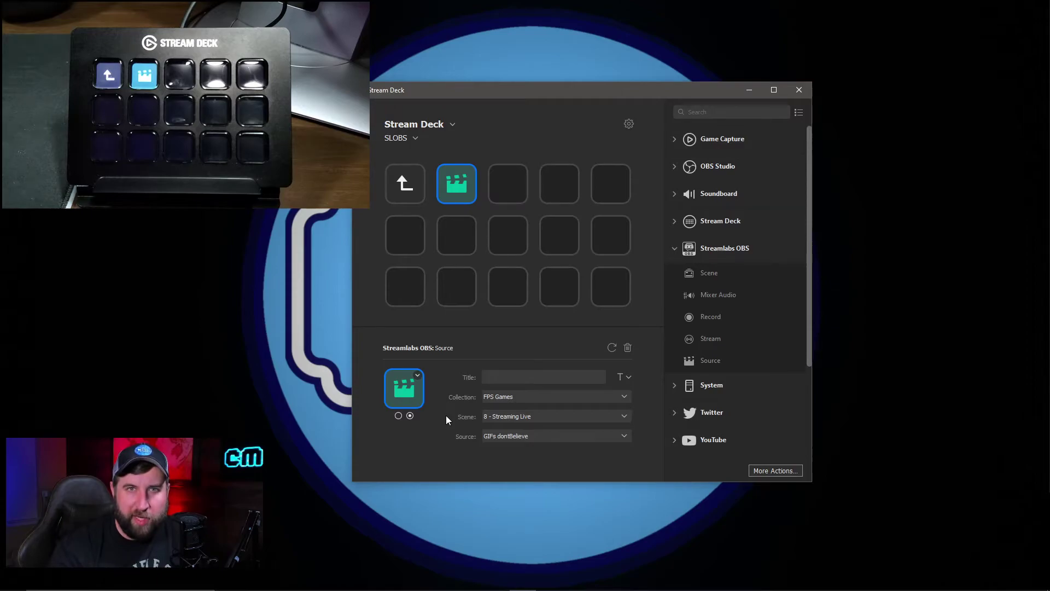
# Set the Source key's icon from the file dontBelieve.gif in the StreamDeck Files GIFs folder.
pyautogui.click(417, 375)
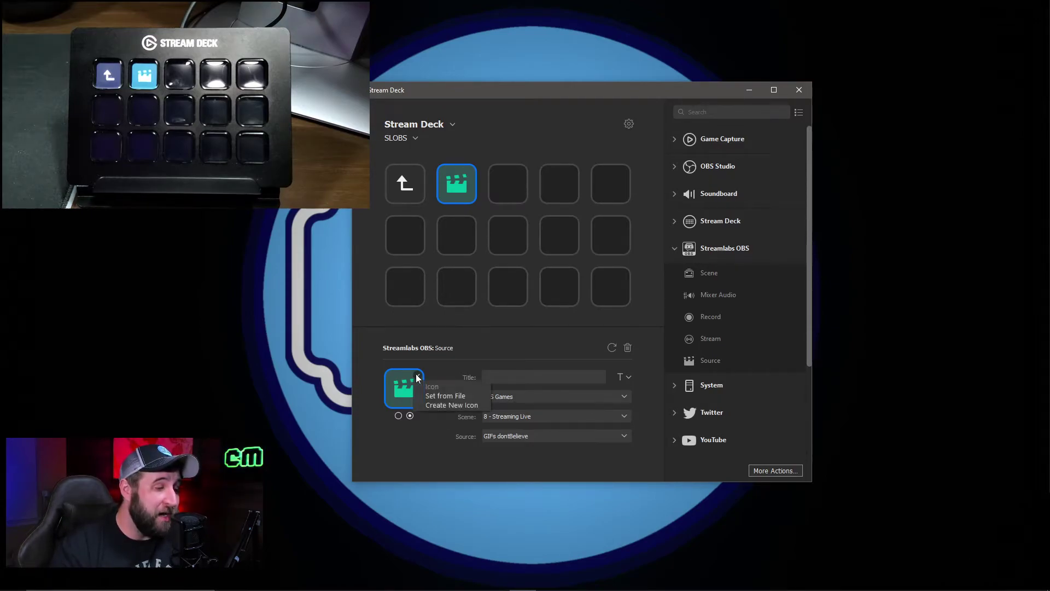
pyautogui.click(445, 397)
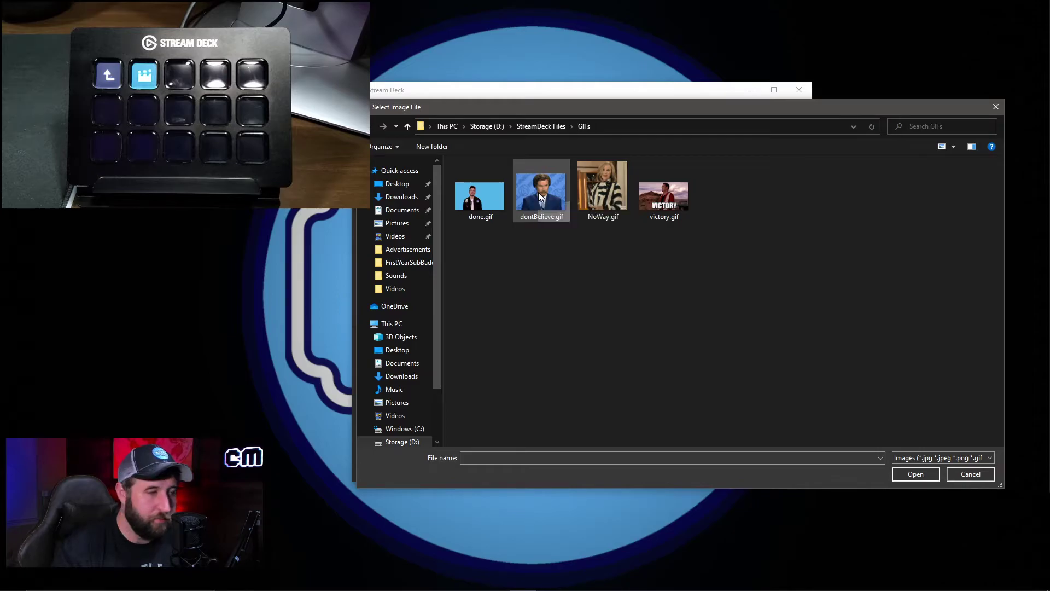
pyautogui.doubleClick(538, 192)
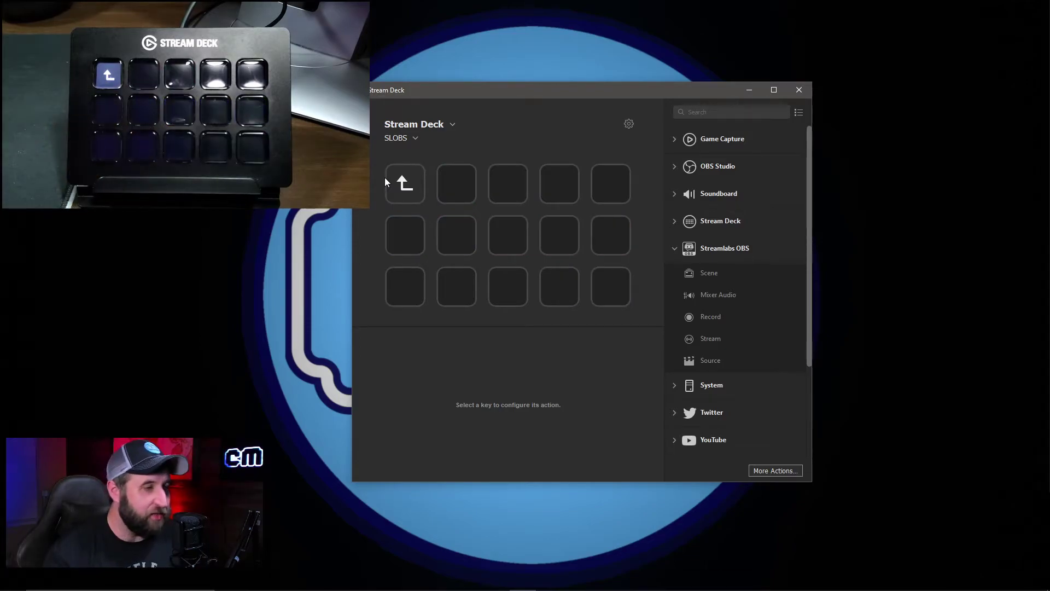
# In the Sounds folder, add a Soundboard Play Audio key on the first free key and title it Bye.
pyautogui.click(675, 249)
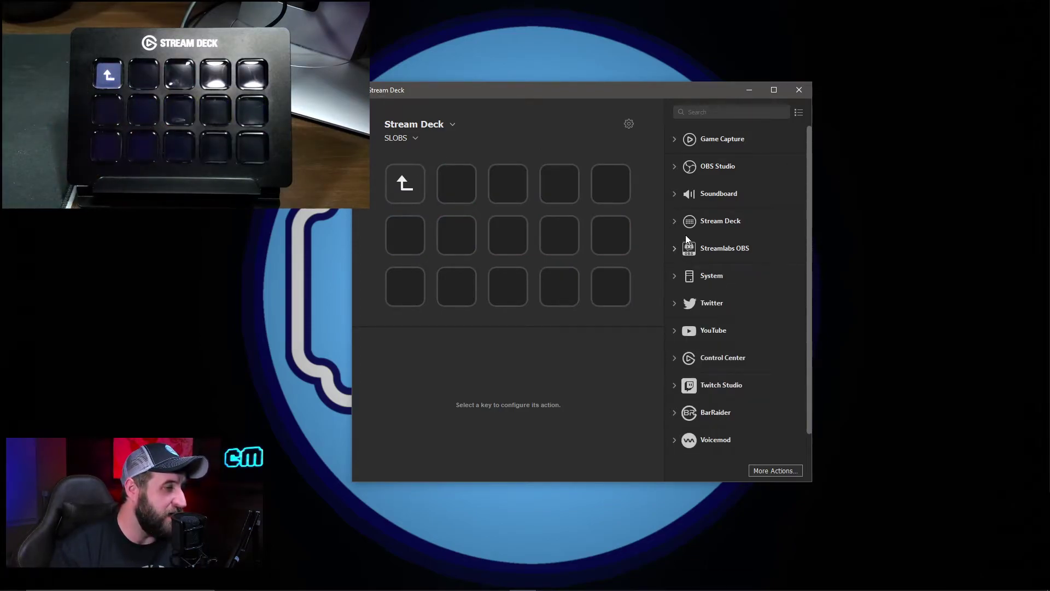
pyautogui.click(674, 193)
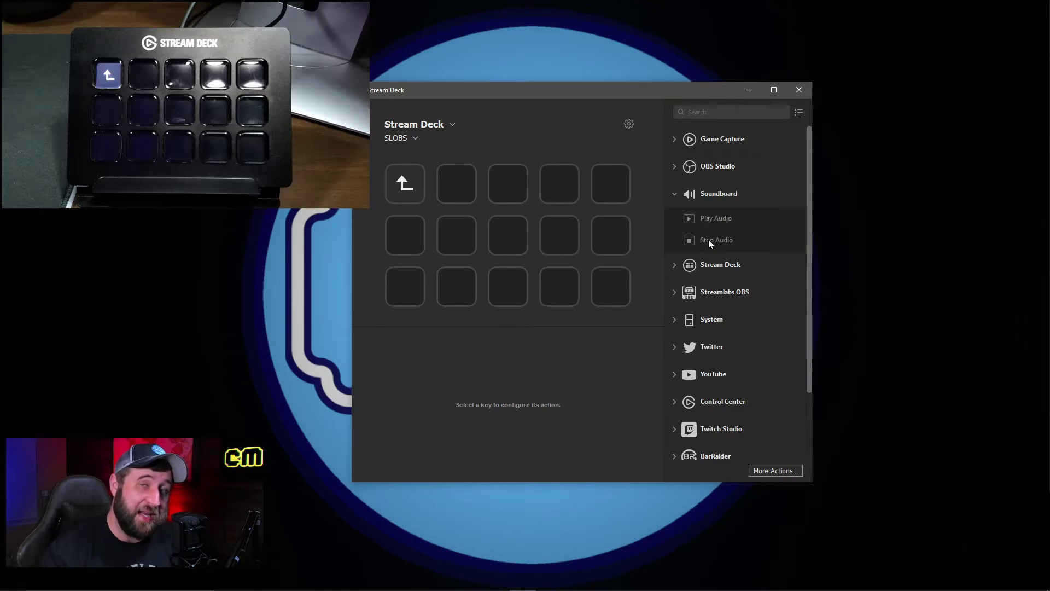
pyautogui.moveTo(721, 219); pyautogui.dragTo(471, 189)
pyautogui.click(504, 376)
pyautogui.write('Bye')
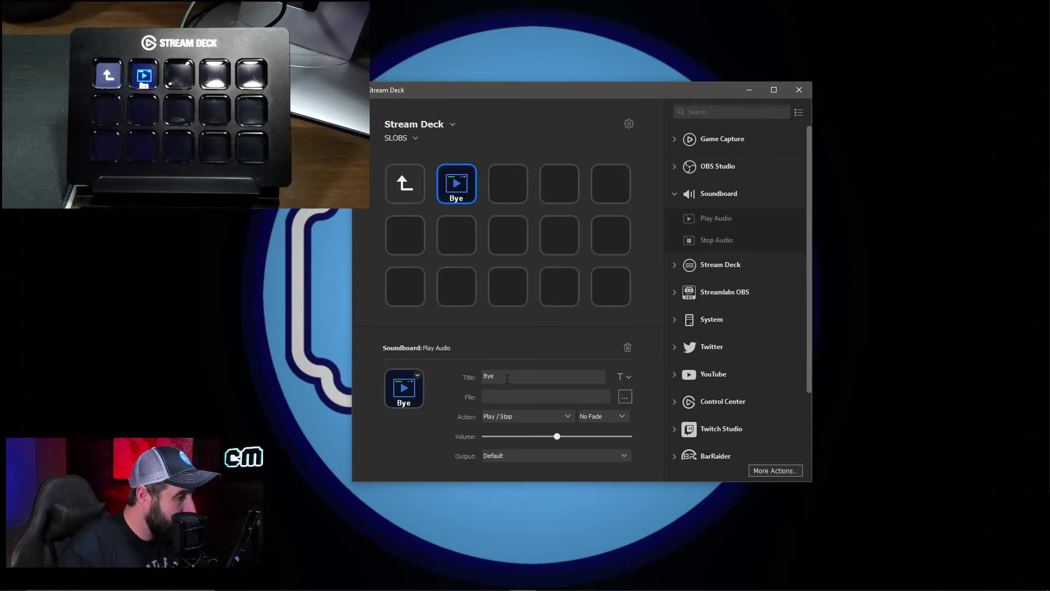
# Assign bye-stop-making-noise.mp3 from the StreamDeck Files Sound folder to the Bye key, keeping the Default output.
pyautogui.click(625, 398)
pyautogui.click(524, 126)
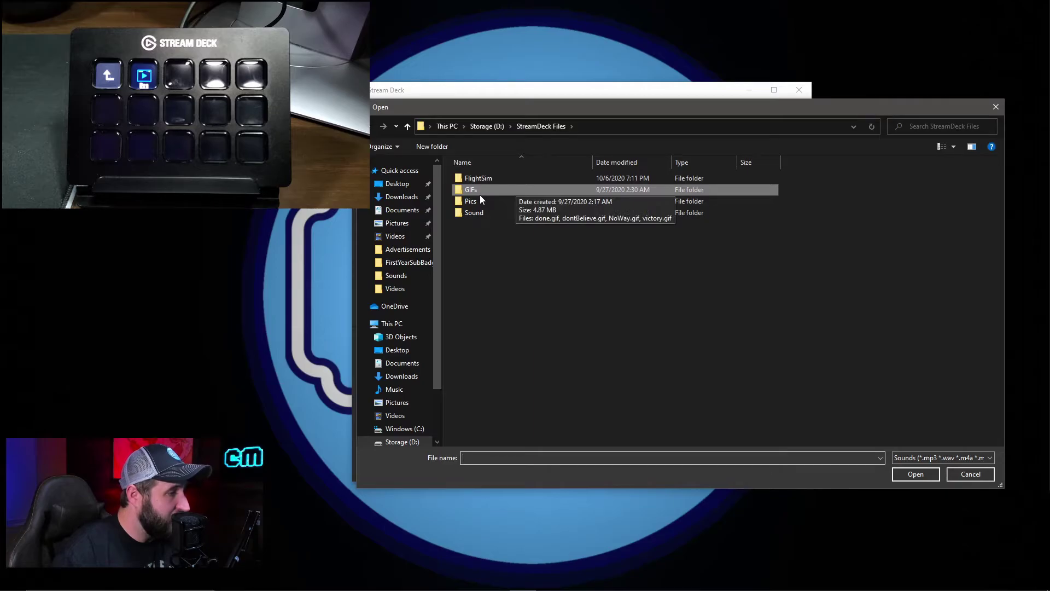
pyautogui.click(478, 211)
pyautogui.click(484, 179)
pyautogui.click(915, 473)
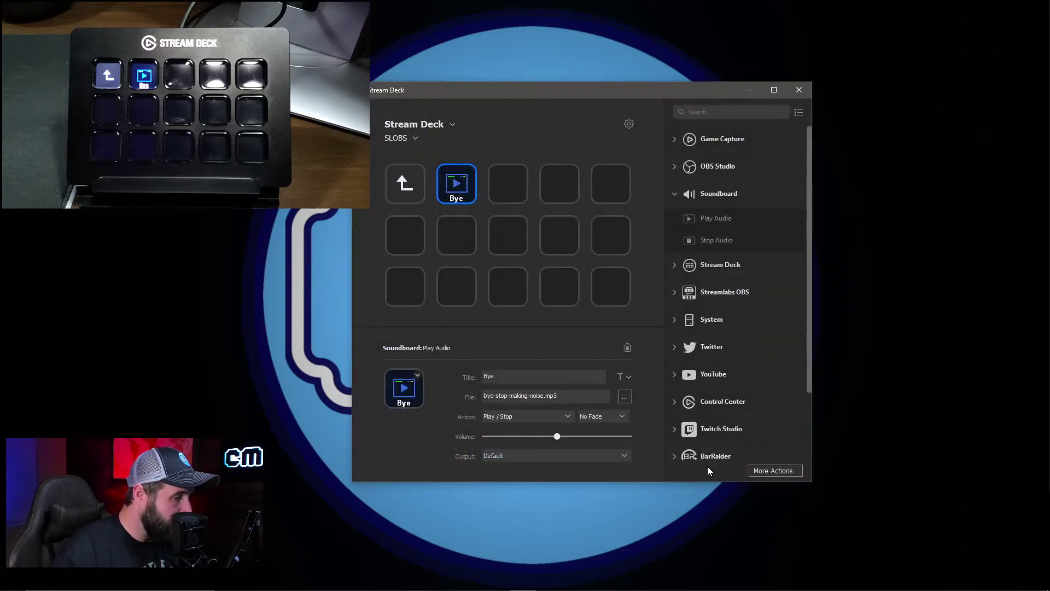
pyautogui.click(552, 456)
pyautogui.click(517, 458)
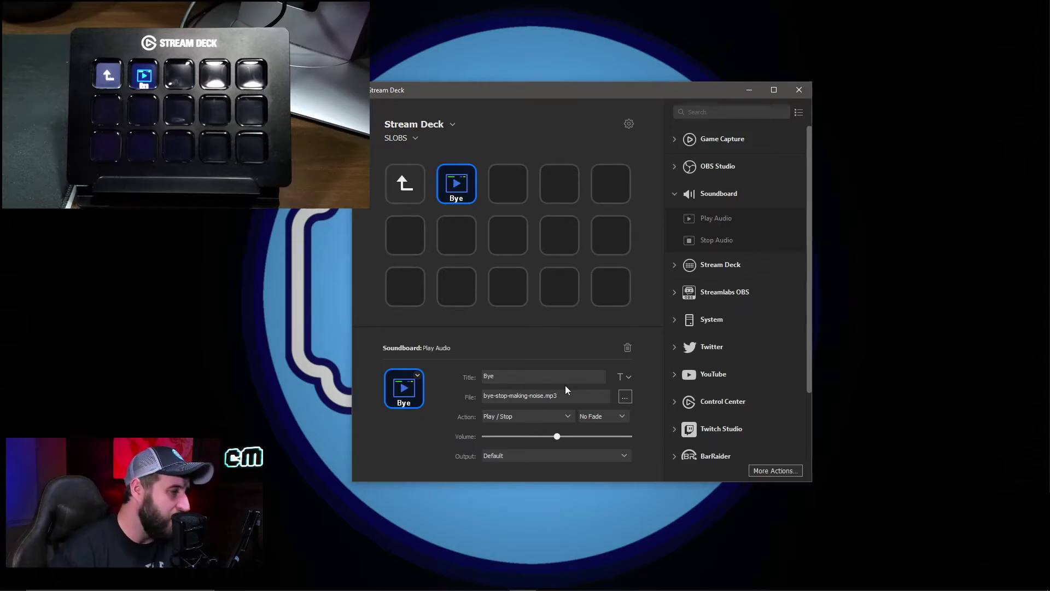
# Set the Bye key's icon from an image file in the SoundBoard folder under Music.
pyautogui.click(418, 375)
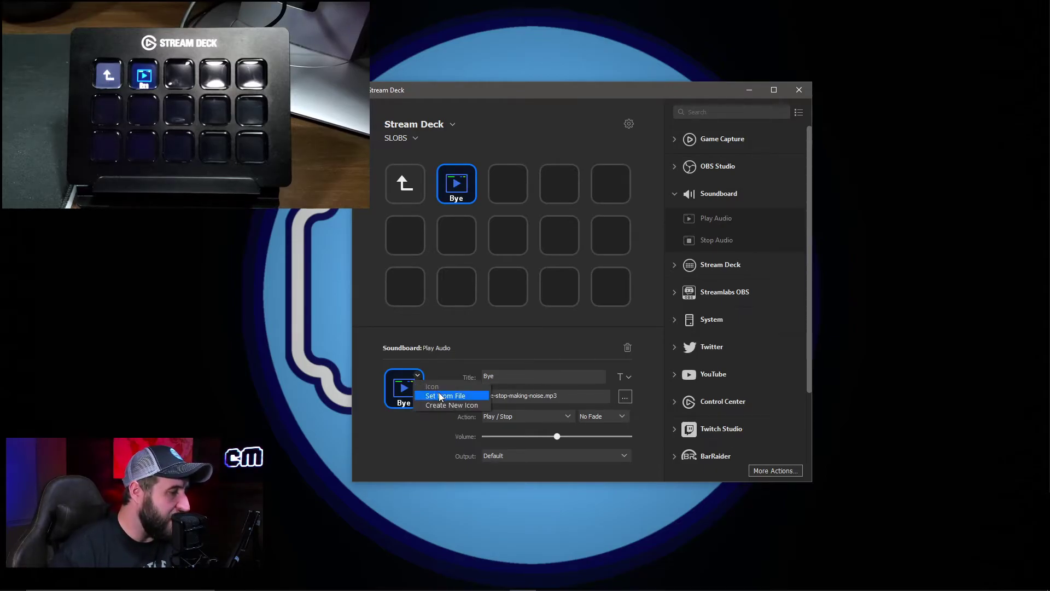
pyautogui.click(440, 396)
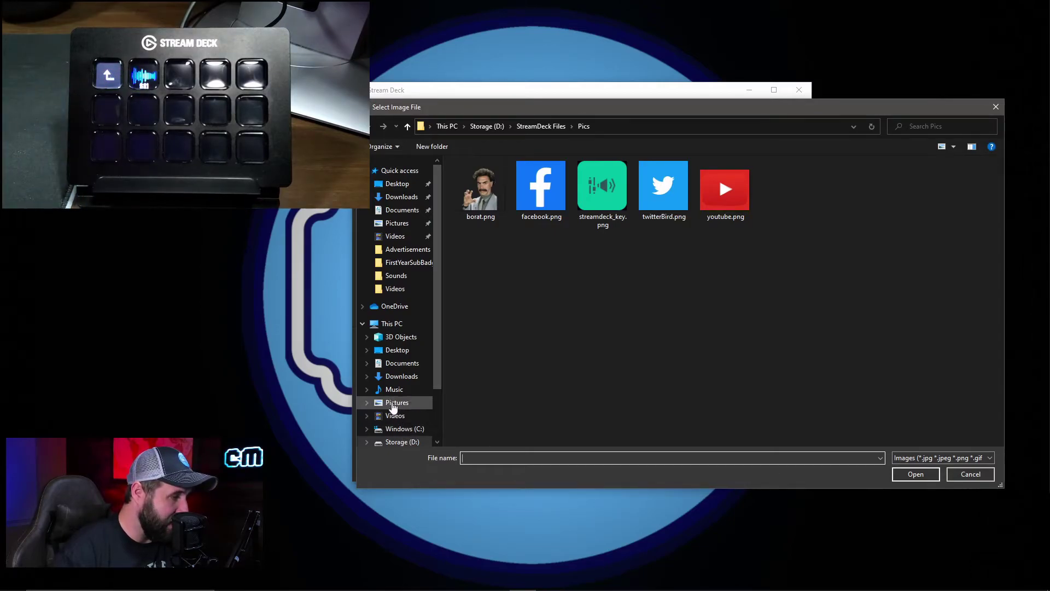
pyautogui.click(392, 390)
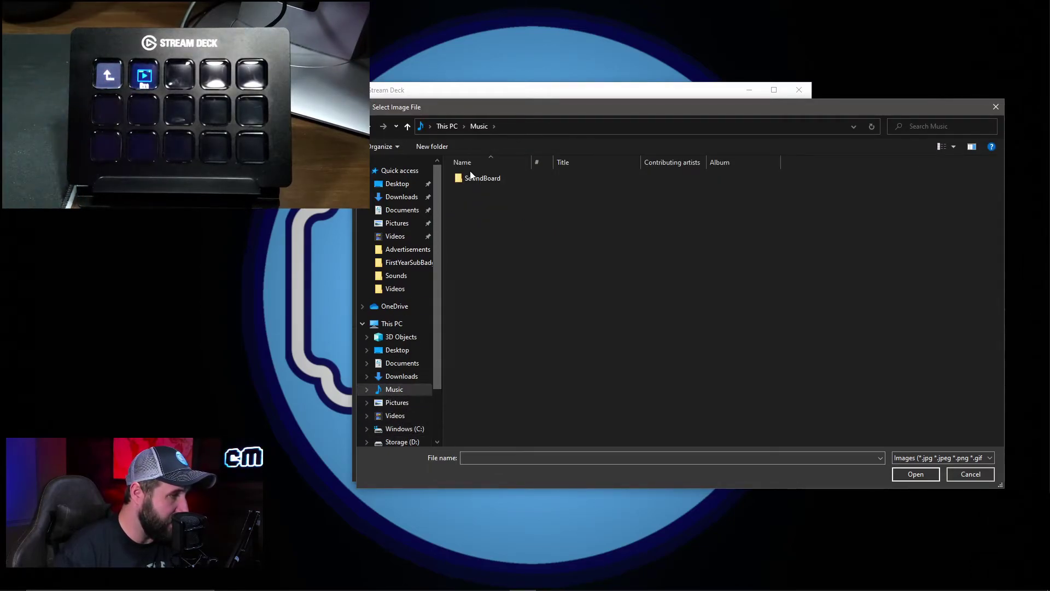
pyautogui.doubleClick(471, 179)
pyautogui.click(726, 189)
pyautogui.click(925, 473)
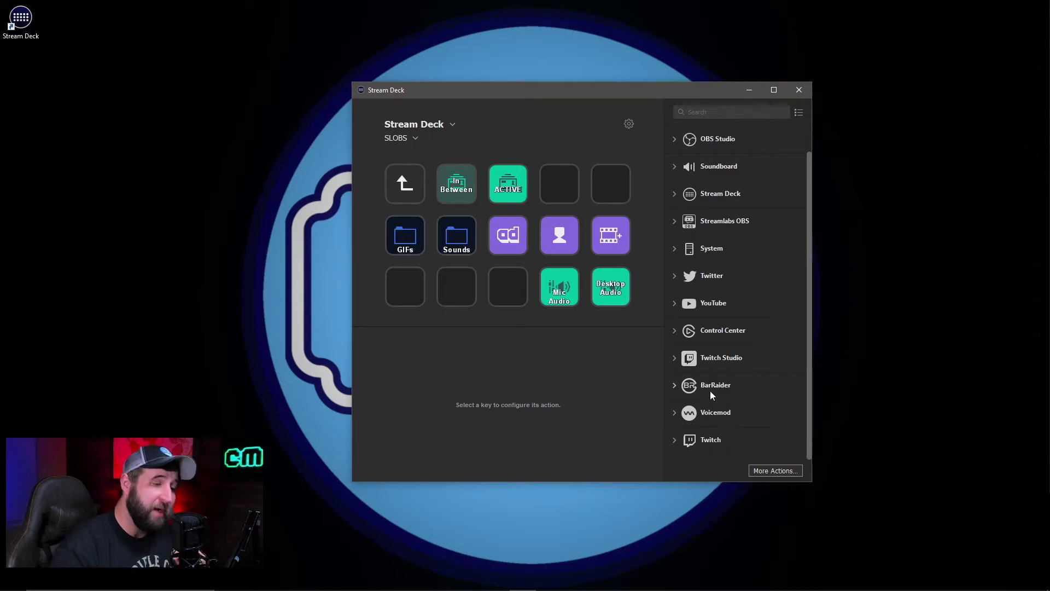
# Look up the BarRaider Cam Control plugin and place Webcam Settings actions on the first two keys of the lowest row.
pyautogui.click(776, 471)
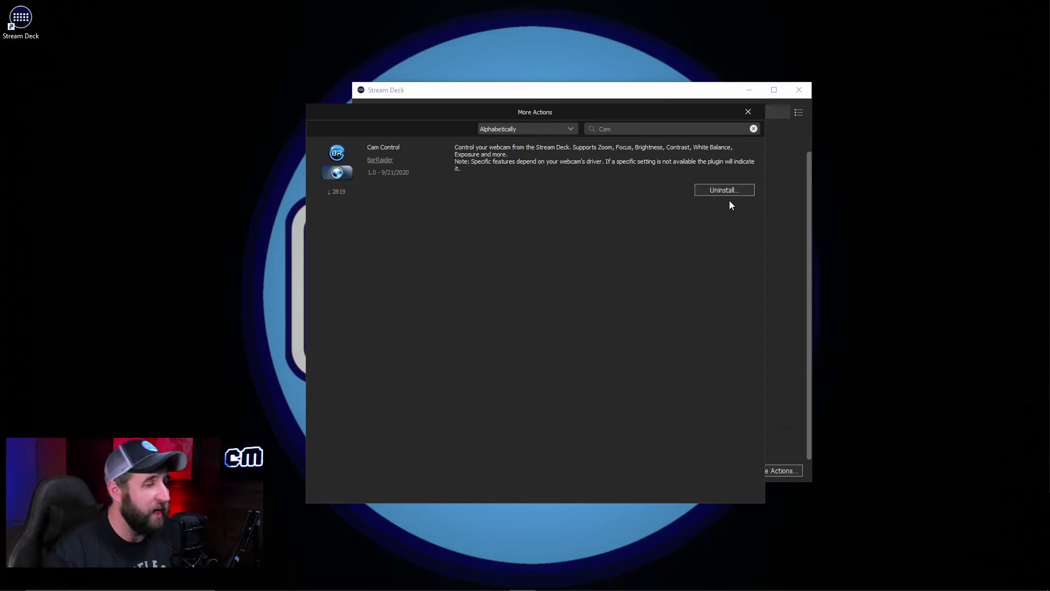
pyautogui.click(756, 116)
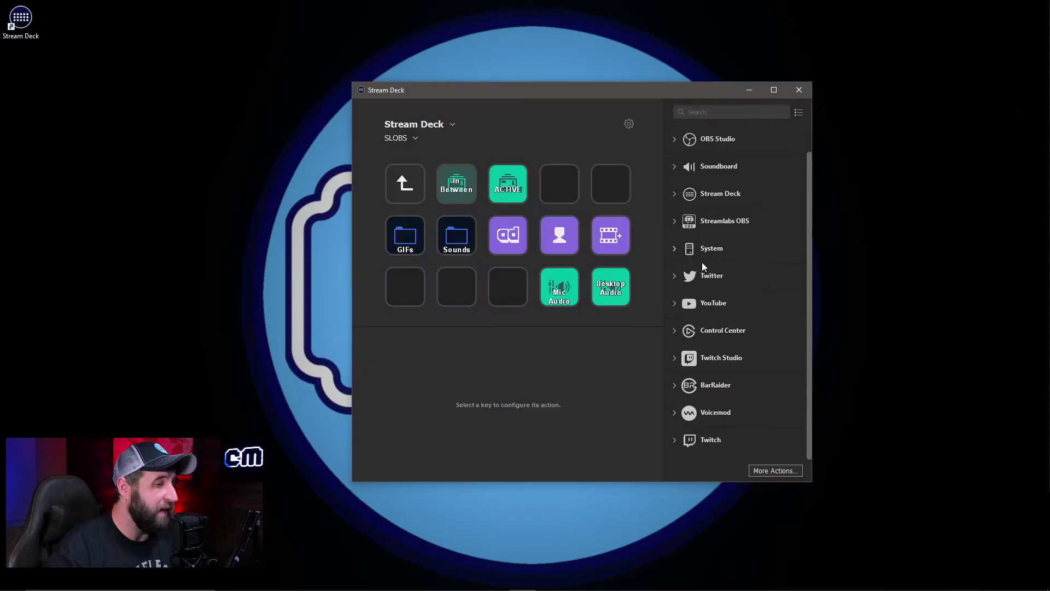
pyautogui.click(676, 386)
pyautogui.scroll(-1, 701, 375)
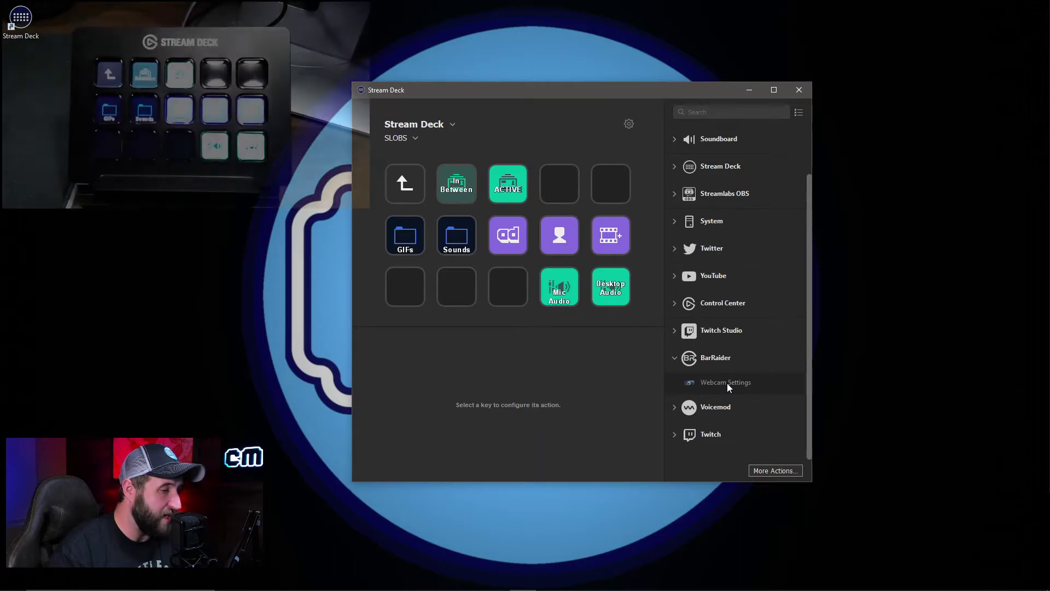
pyautogui.moveTo(733, 381); pyautogui.dragTo(412, 298)
pyautogui.moveTo(733, 382); pyautogui.dragTo(465, 298)
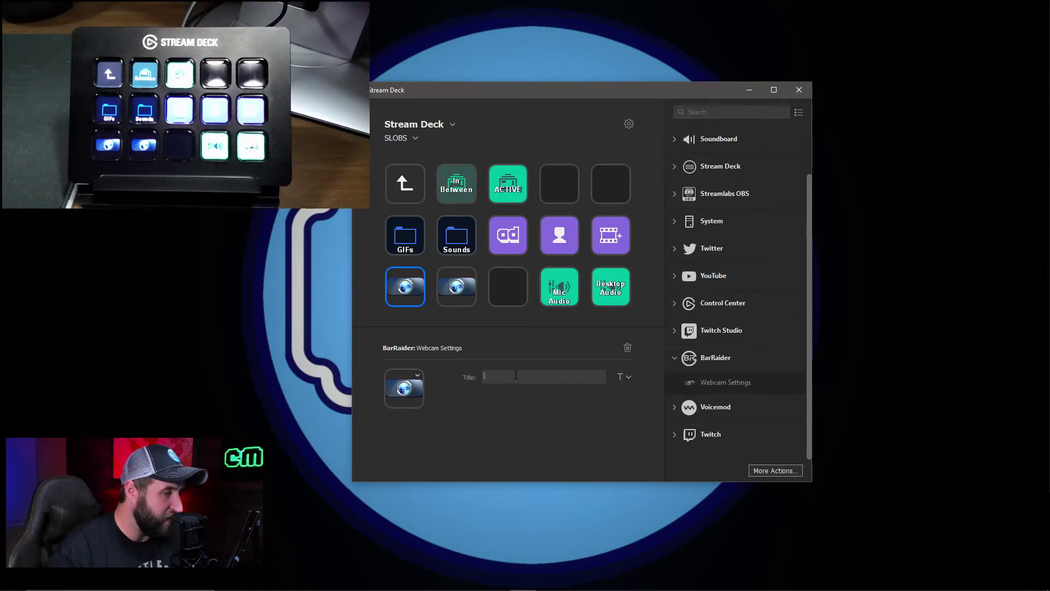
# Title the first Webcam Settings key Normal and the second one Zoom.
pyautogui.write('Normal')
pyautogui.click(460, 295)
pyautogui.click(515, 382)
pyautogui.write('Zoom')
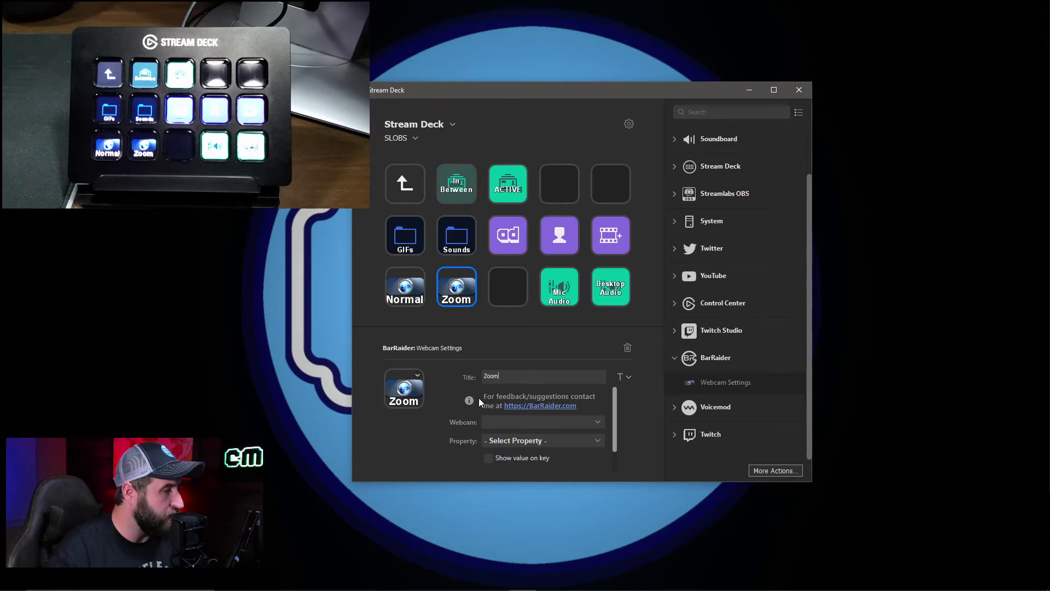
# Configure the Zoom key for the Logitech BRIO webcam with the Zoom property on Manual Set at value 150.
pyautogui.click(500, 421)
pyautogui.click(513, 431)
pyautogui.click(522, 443)
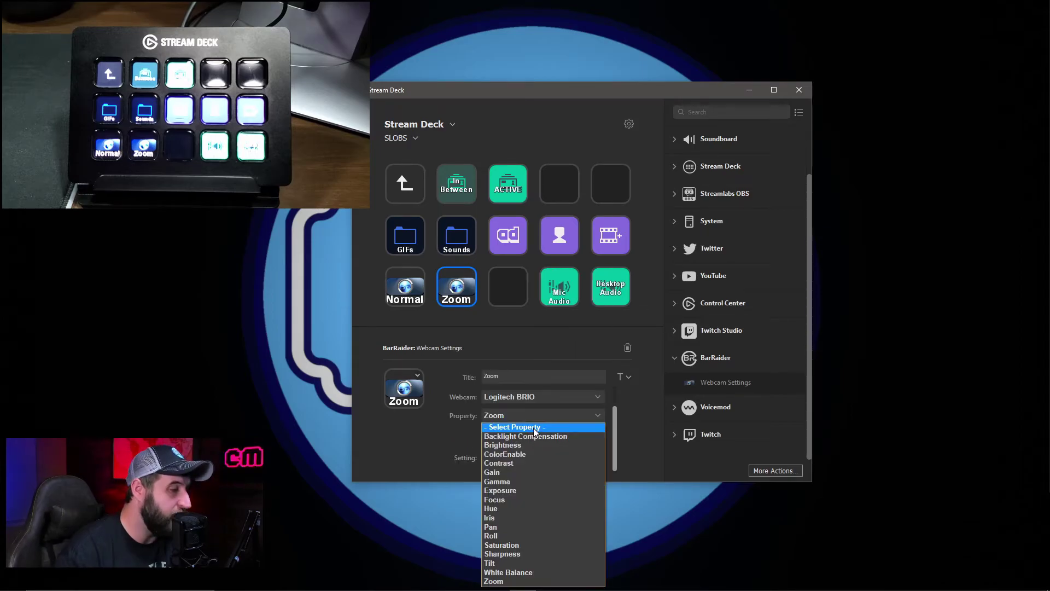
pyautogui.click(514, 583)
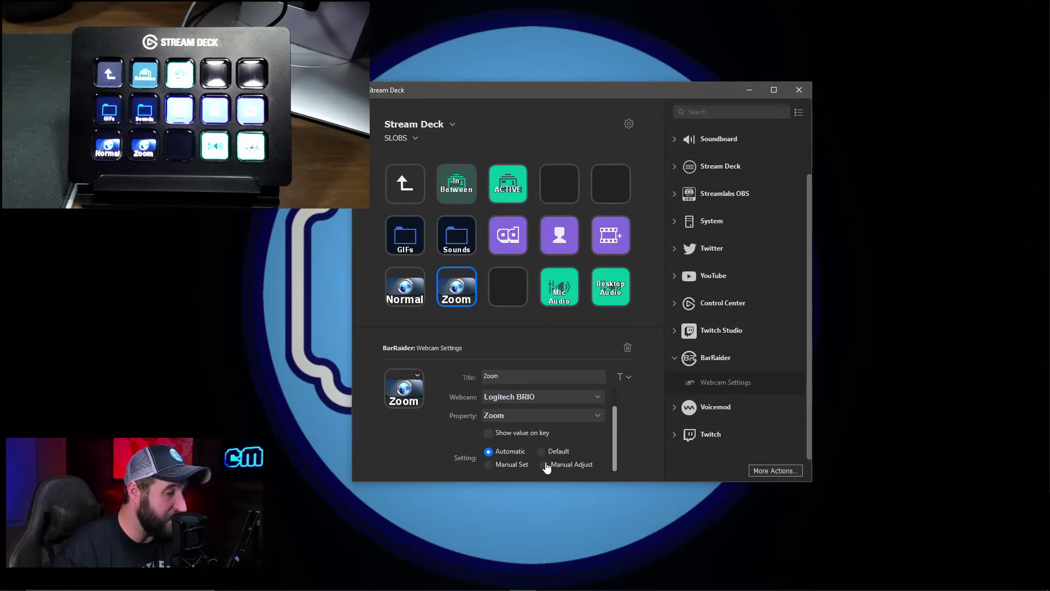
pyautogui.click(491, 465)
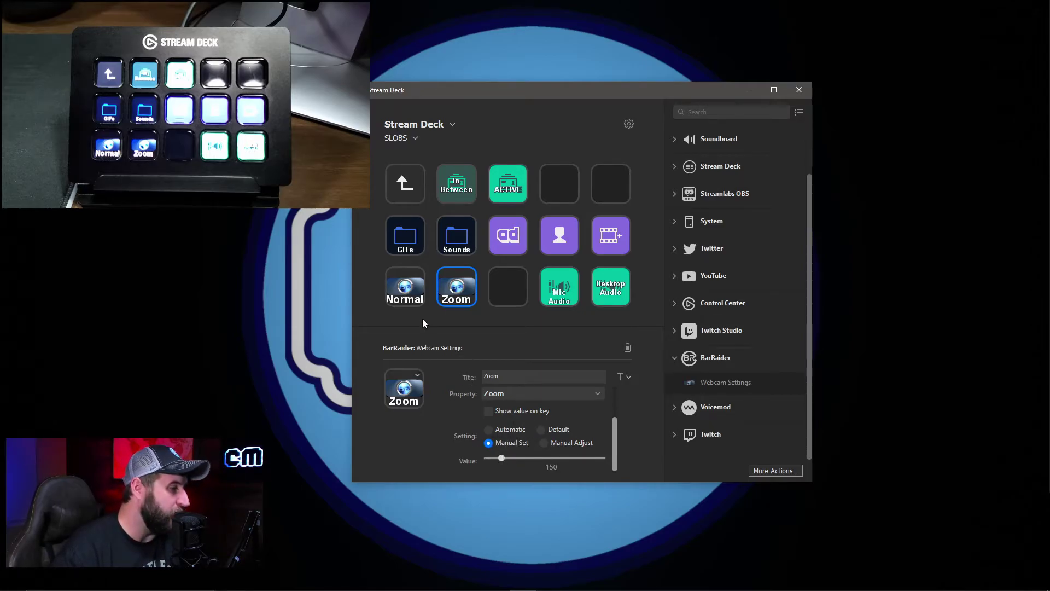
# Configure the Normal key for the Logitech BRIO webcam with the Zoom property on Manual Set at value 100.
pyautogui.click(410, 298)
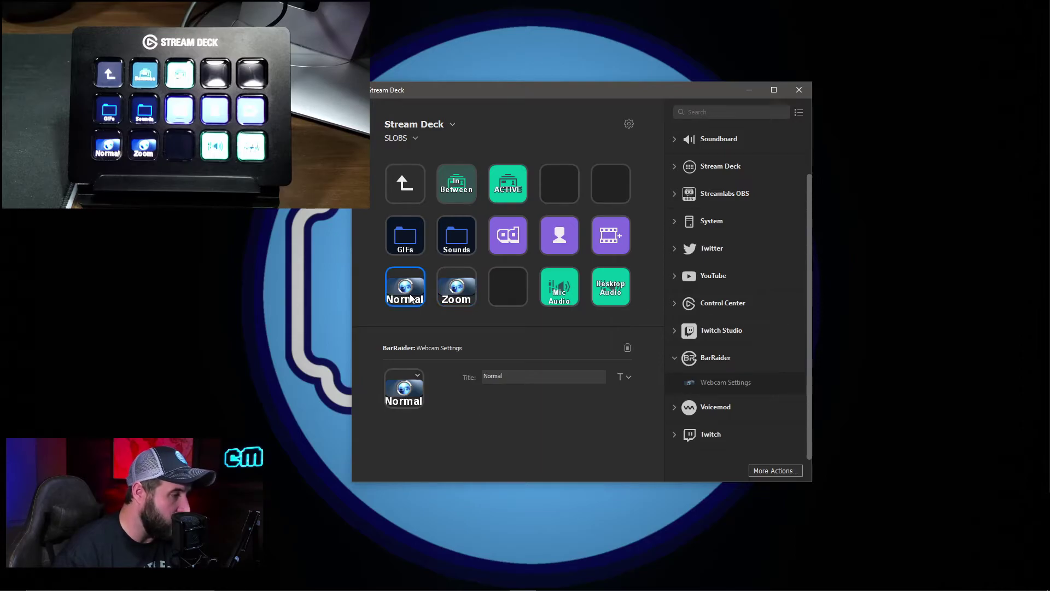
pyautogui.click(498, 419)
pyautogui.click(505, 429)
pyautogui.click(512, 439)
pyautogui.click(473, 442)
pyautogui.click(495, 421)
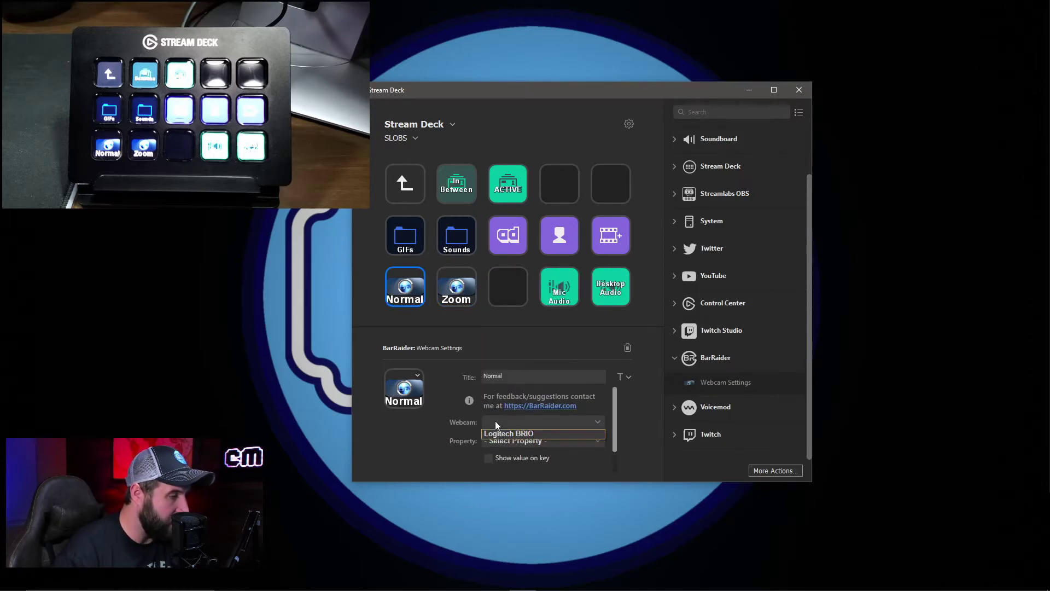
pyautogui.click(498, 432)
pyautogui.click(508, 441)
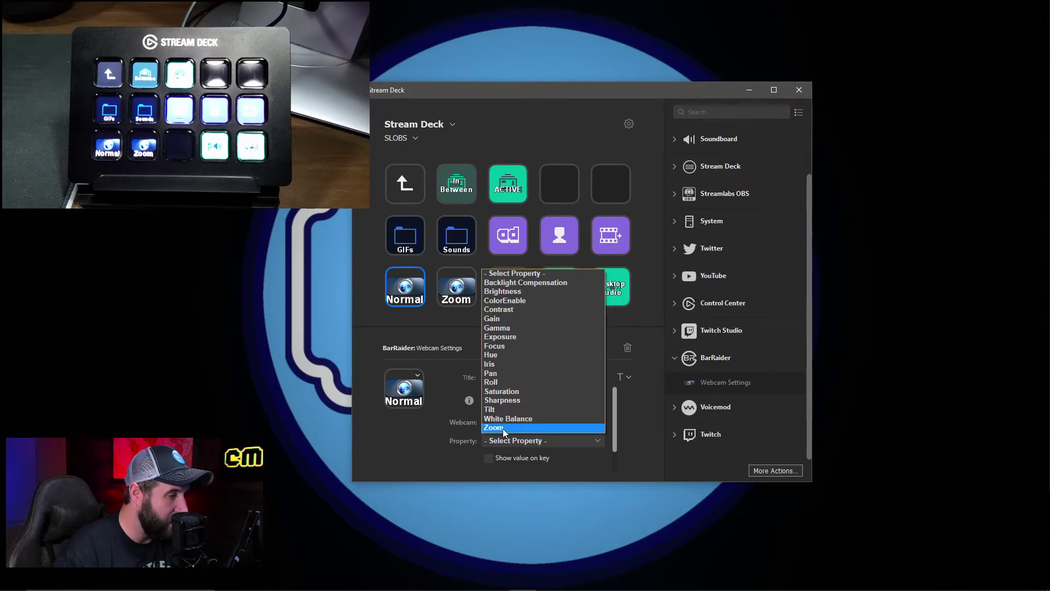
pyautogui.click(502, 429)
pyautogui.click(488, 465)
pyautogui.scroll(-1, 492, 460)
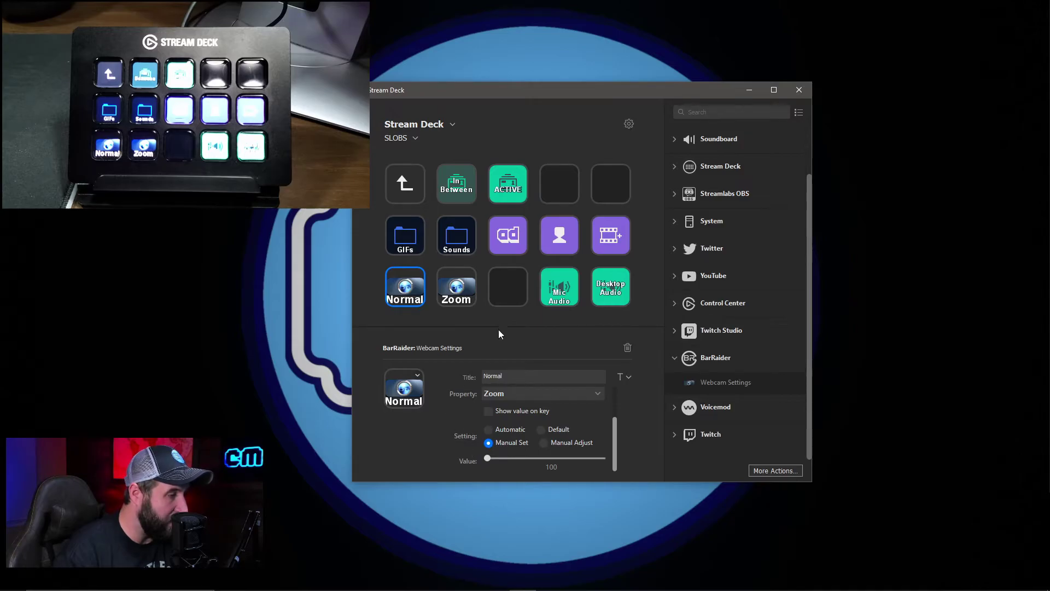
# Place a System Hotkey action on the empty third key of the lowest row.
pyautogui.click(510, 295)
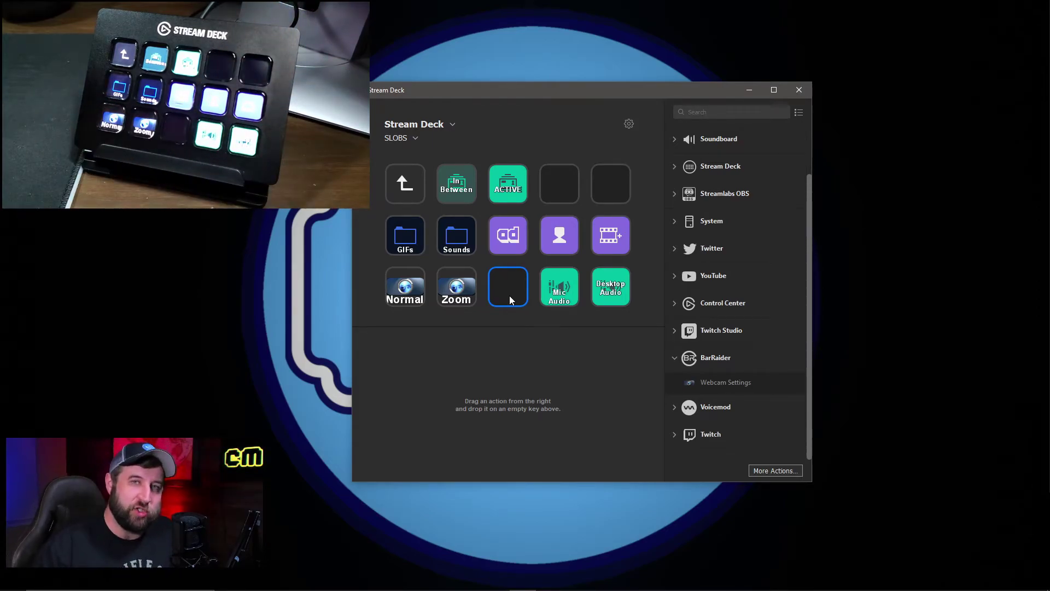
pyautogui.scroll(2, 698, 405)
pyautogui.click(698, 404)
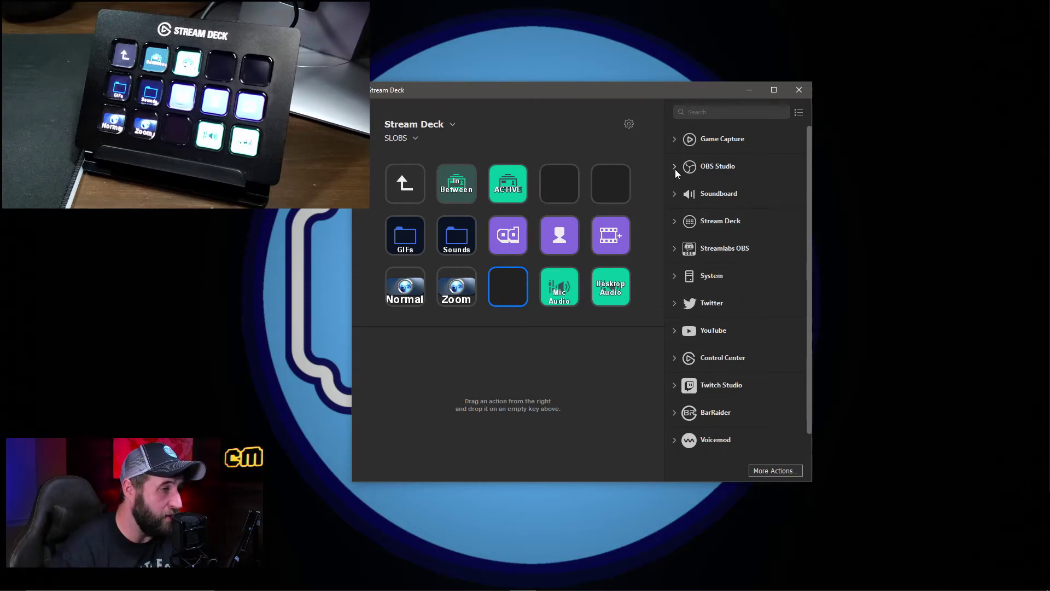
pyautogui.scroll(-1, 689, 235)
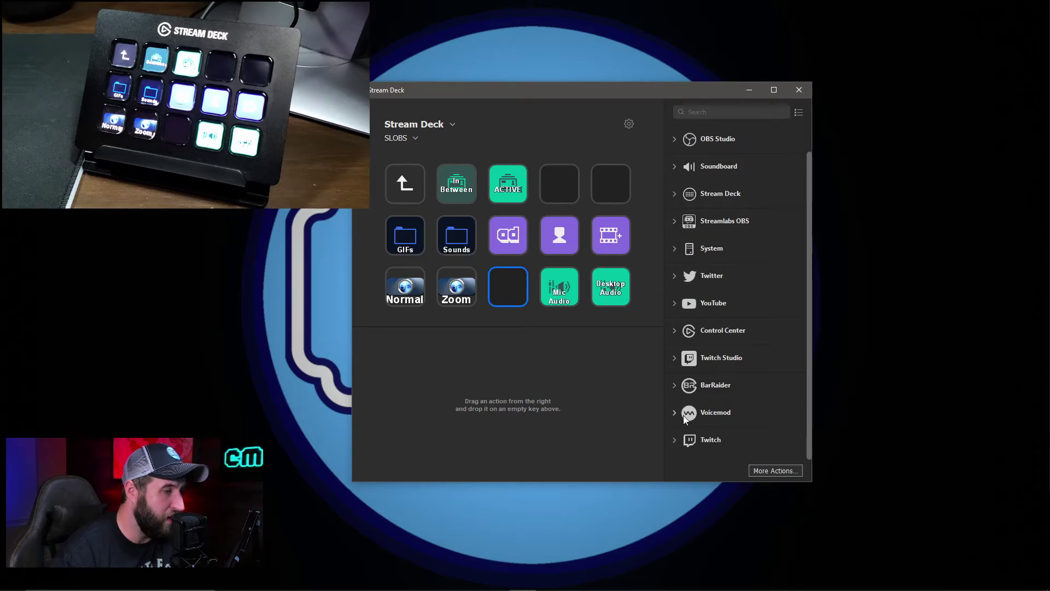
pyautogui.click(674, 248)
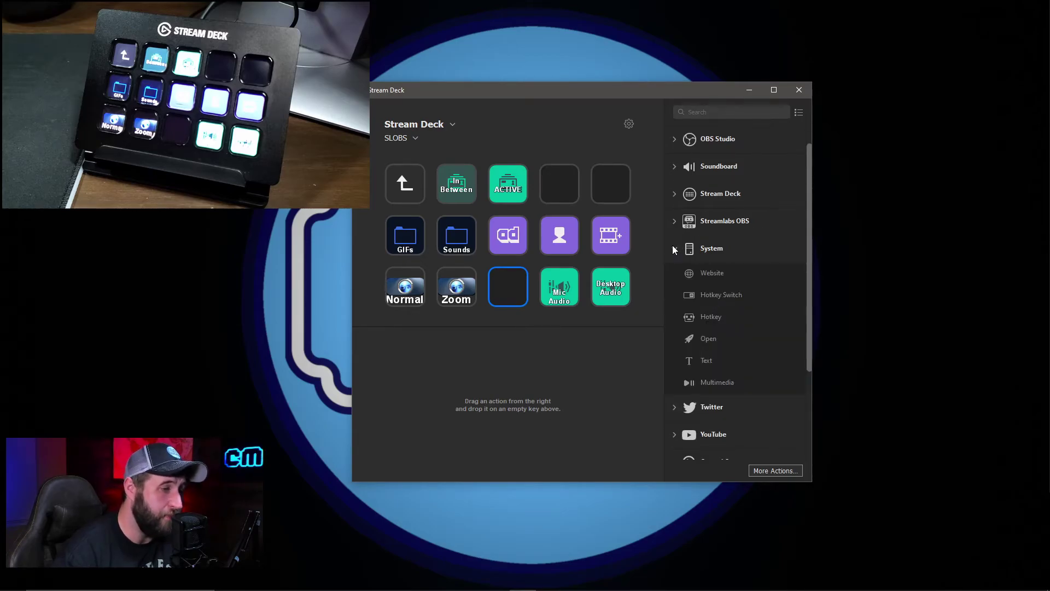
pyautogui.moveTo(709, 316); pyautogui.dragTo(508, 297)
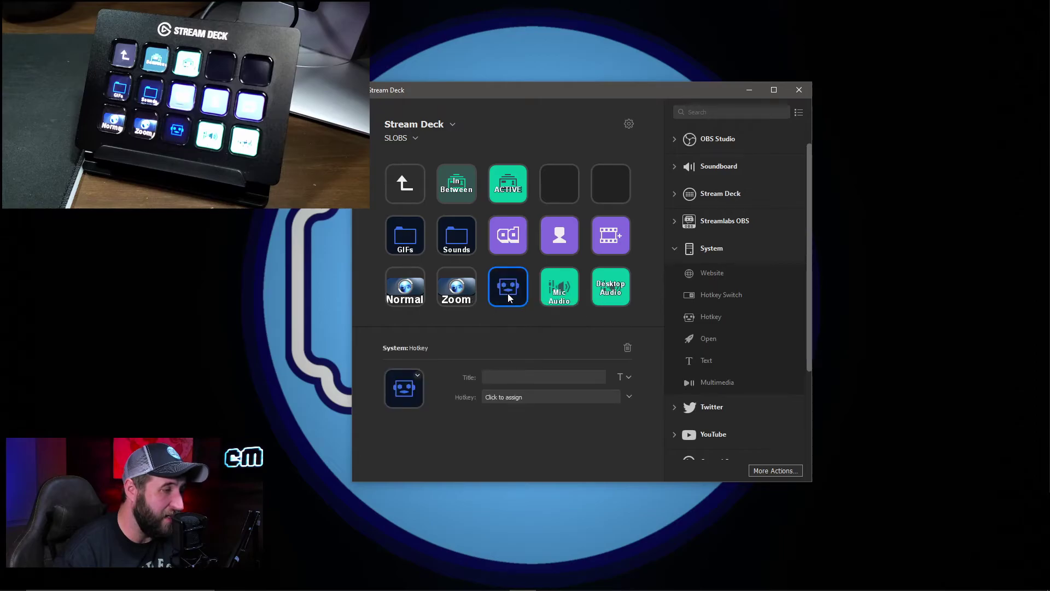
# Title the Hotkey key Discord Mute on two lines and assign Alt+Shift+S as its hotkey.
pyautogui.click(502, 383)
pyautogui.write('Discord')
pyautogui.press('Return')
pyautogui.write('Mute')
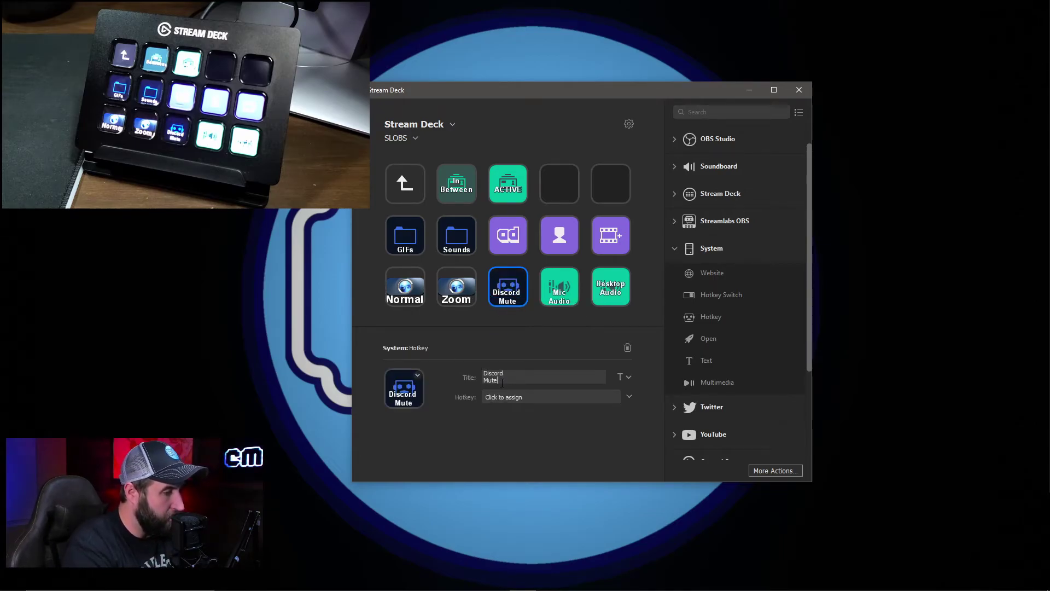
pyautogui.click(583, 395)
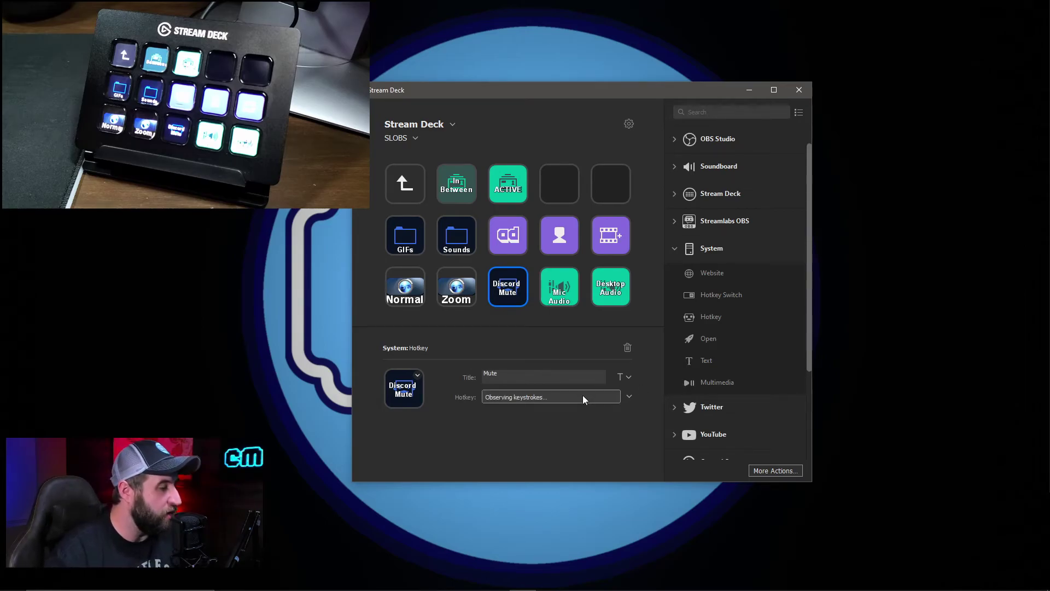
pyautogui.hotkey('alt', 'shift', 's')
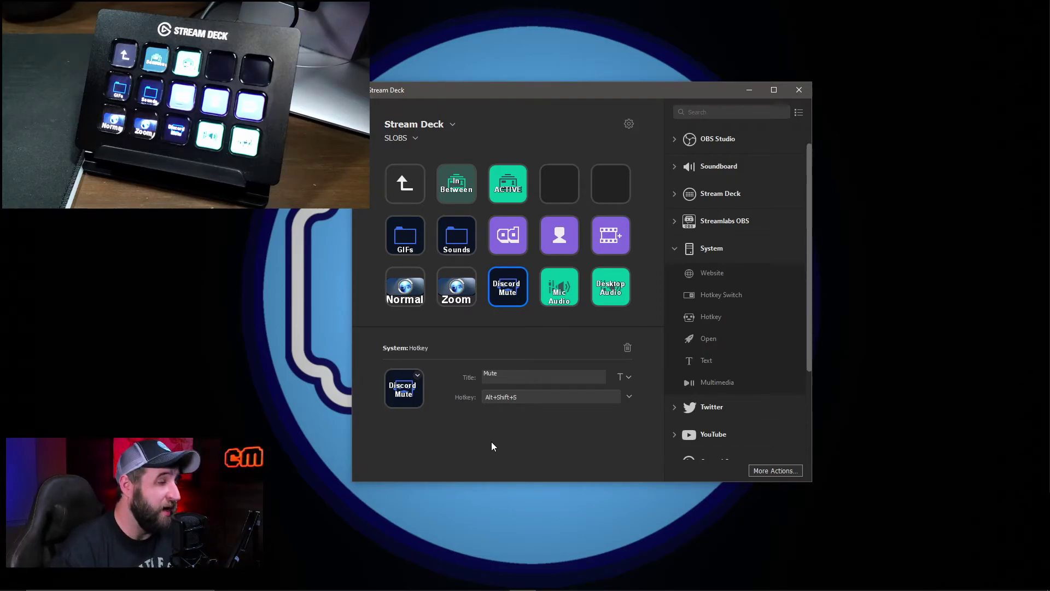
# Delete the Discord Mute hotkey action from the third key of the lowest row.
pyautogui.rightClick(514, 298)
pyautogui.click(538, 317)
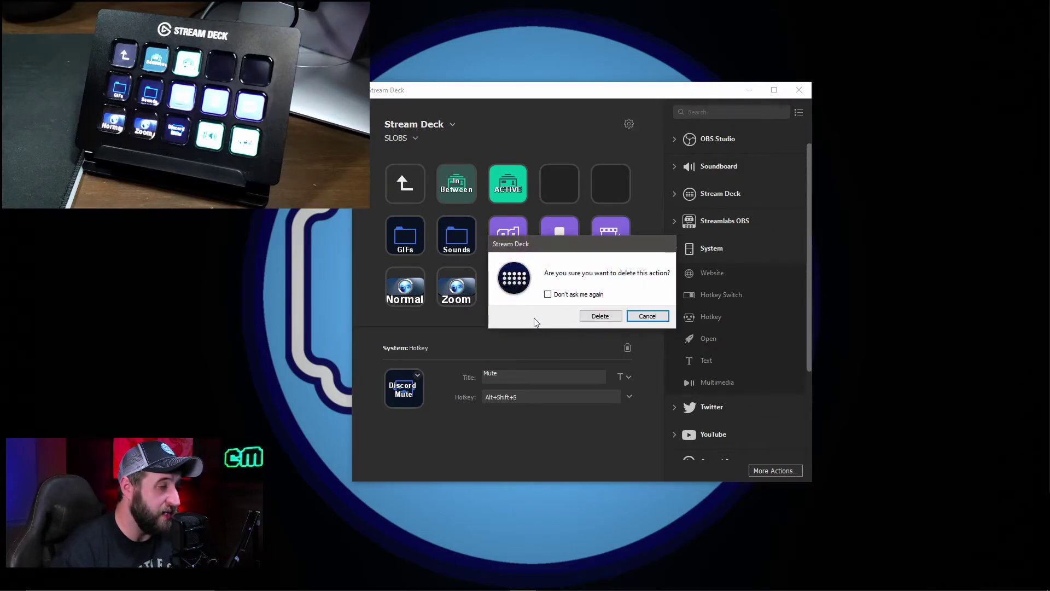
pyautogui.click(601, 316)
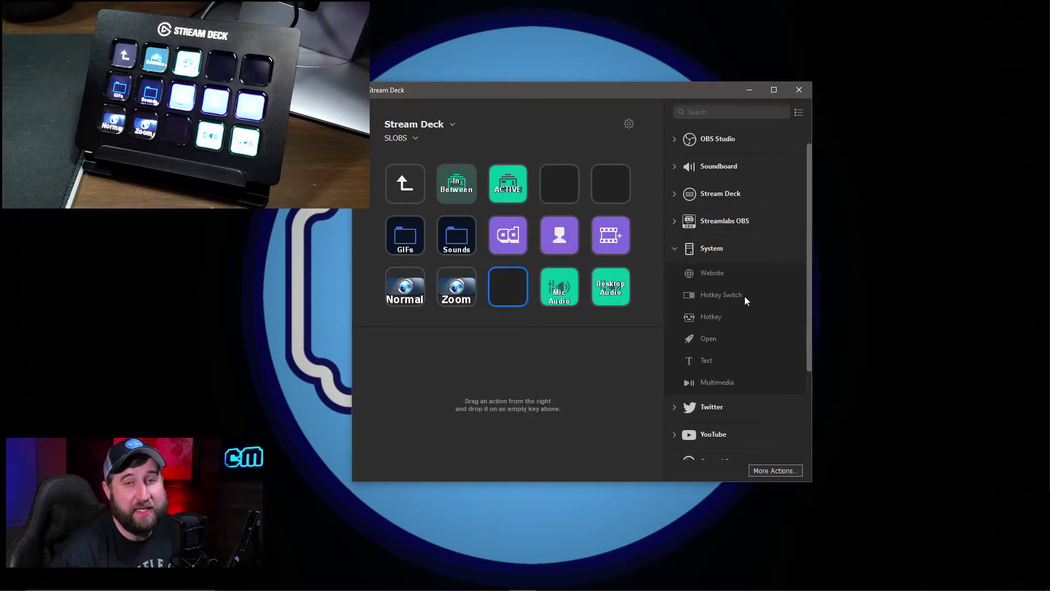
# Place a System Hotkey Switch action on the third key of the lowest row and title its second state Discord, followed by blank lines.
pyautogui.moveTo(734, 295); pyautogui.dragTo(508, 293)
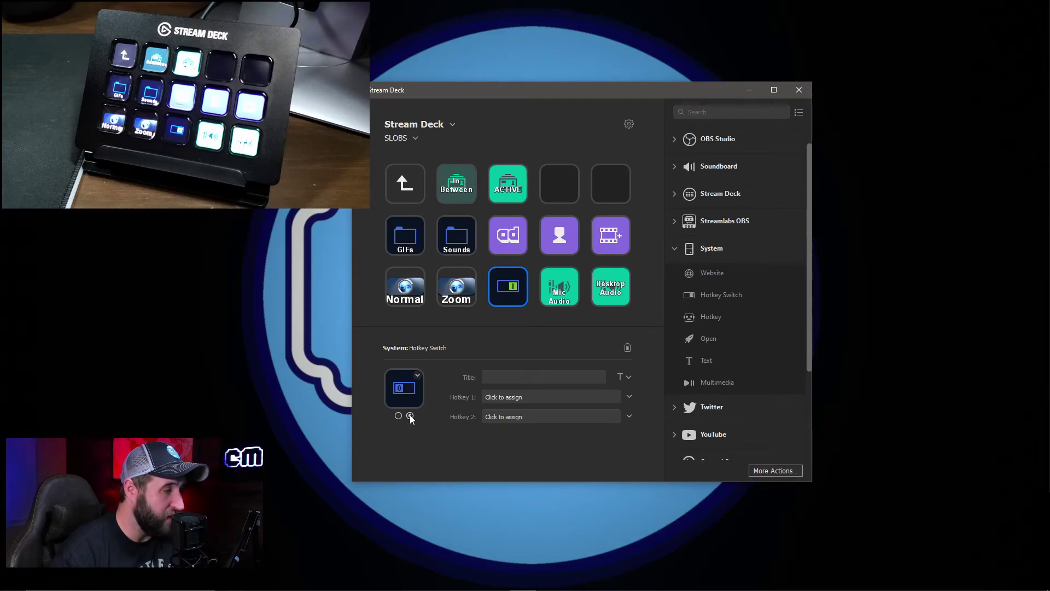
pyautogui.click(522, 380)
pyautogui.write('Discoe')
pyautogui.press('BackSpace')
pyautogui.write('rd')
pyautogui.press('Return')
pyautogui.press('Return')
pyautogui.press('Return')
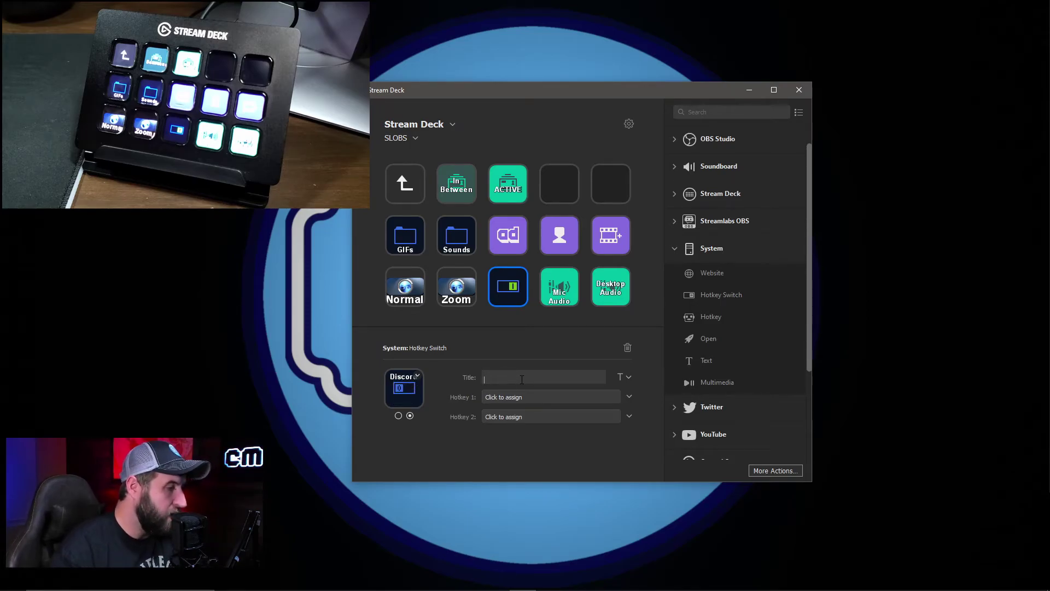
# Assign Alt+Shift+S to both Hotkey 1 and Hotkey 2 of the Hotkey Switch key.
pyautogui.click(537, 398)
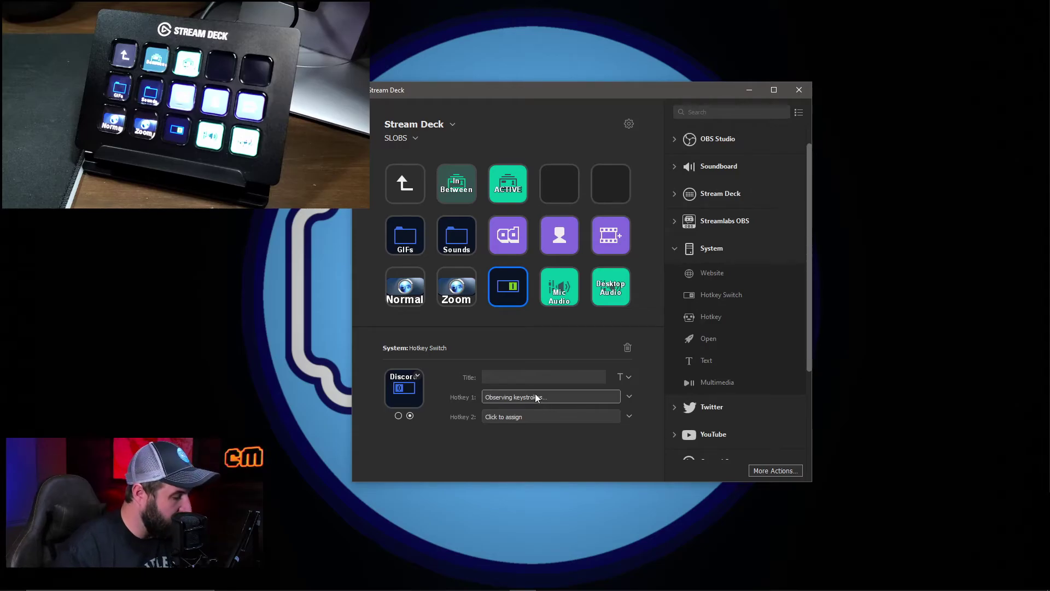
pyautogui.hotkey('alt', 'shift', 's')
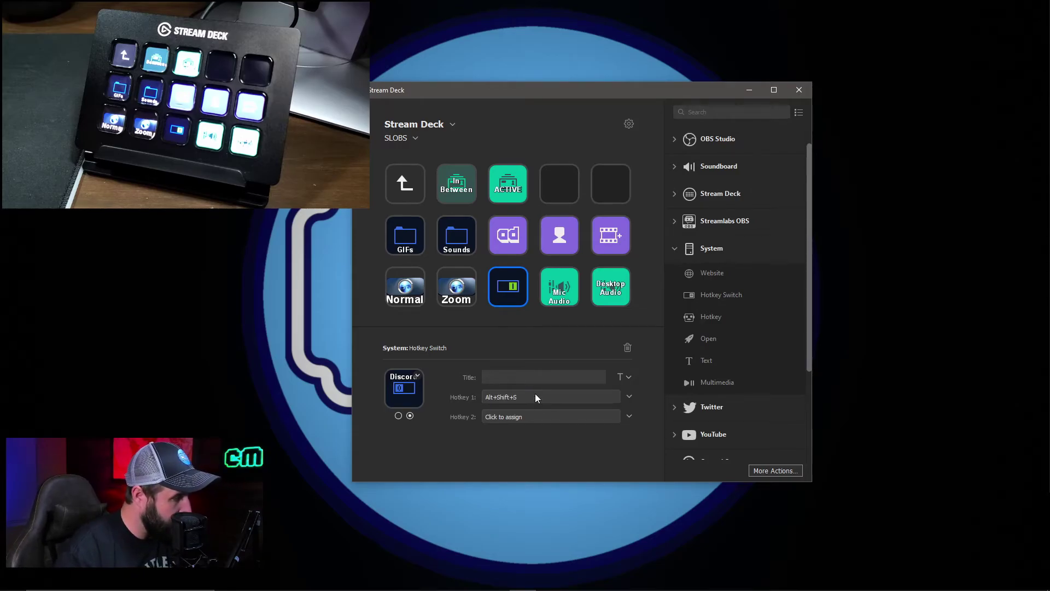
pyautogui.click(506, 420)
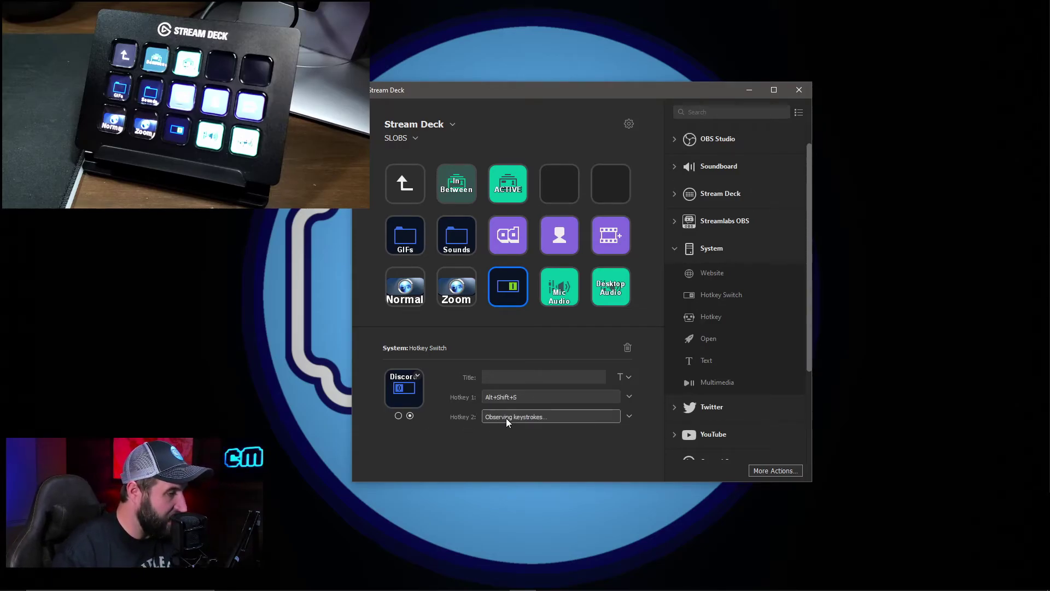
pyautogui.hotkey('alt', 'shift', 's')
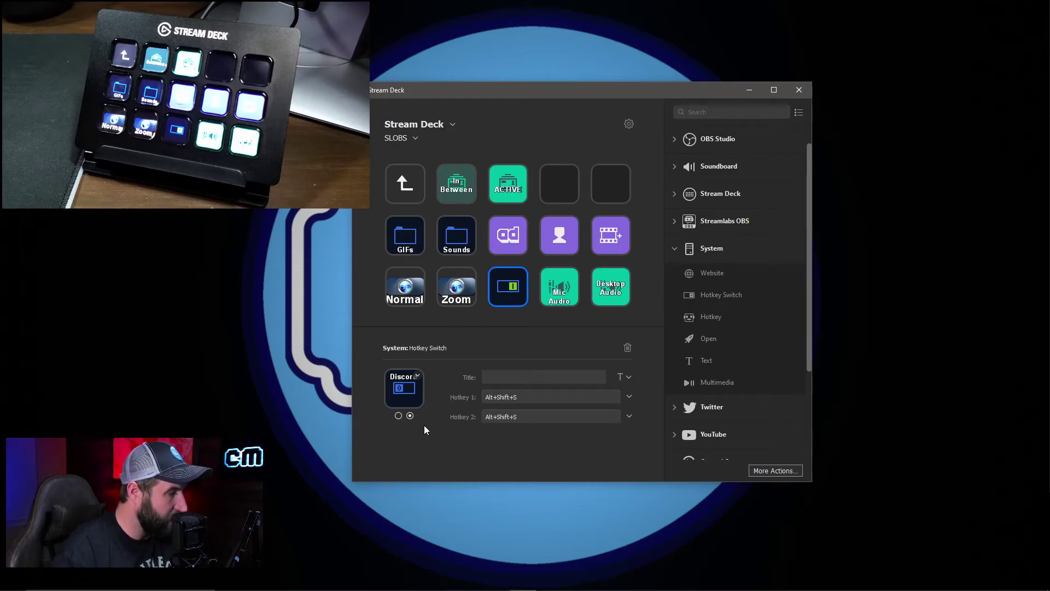
# Title the first state of the Hotkey Switch key Discord and test the key by triggering Alt+Shift+S twice.
pyautogui.click(399, 416)
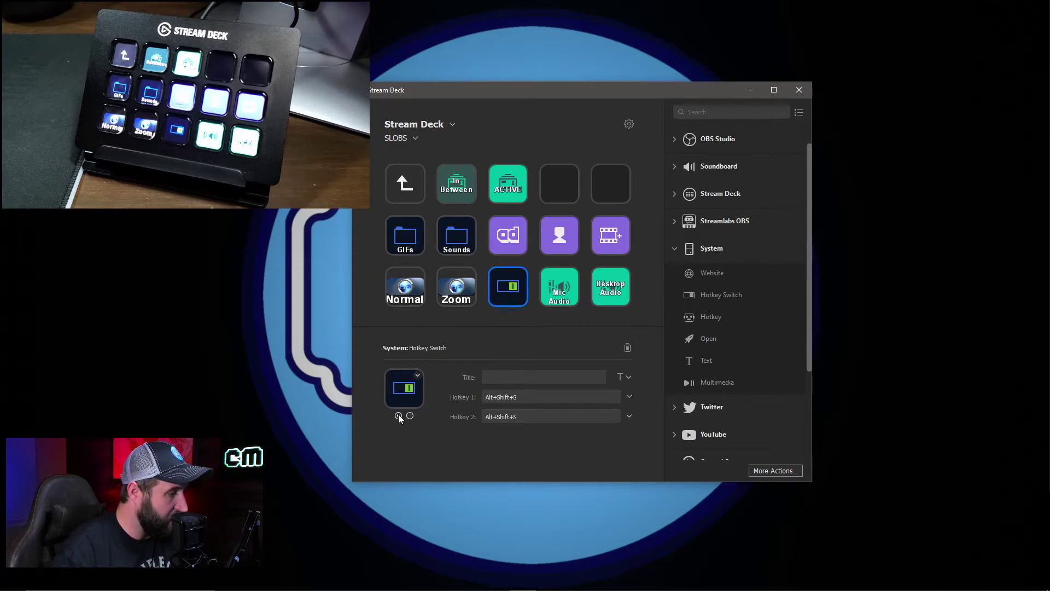
pyautogui.click(517, 377)
pyautogui.write('Discord')
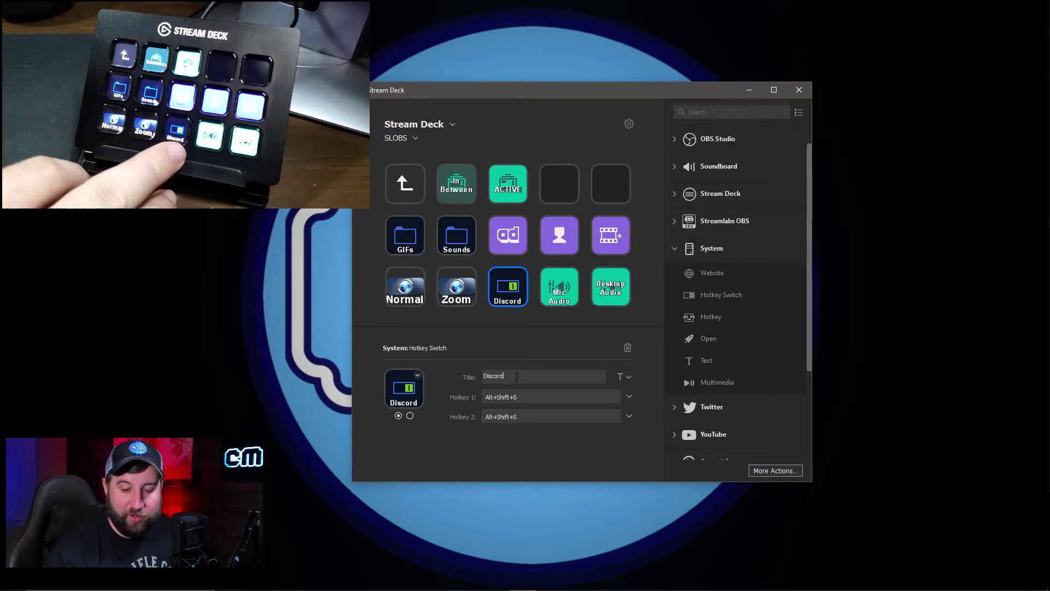
pyautogui.hotkey('alt', 'shift', 's')
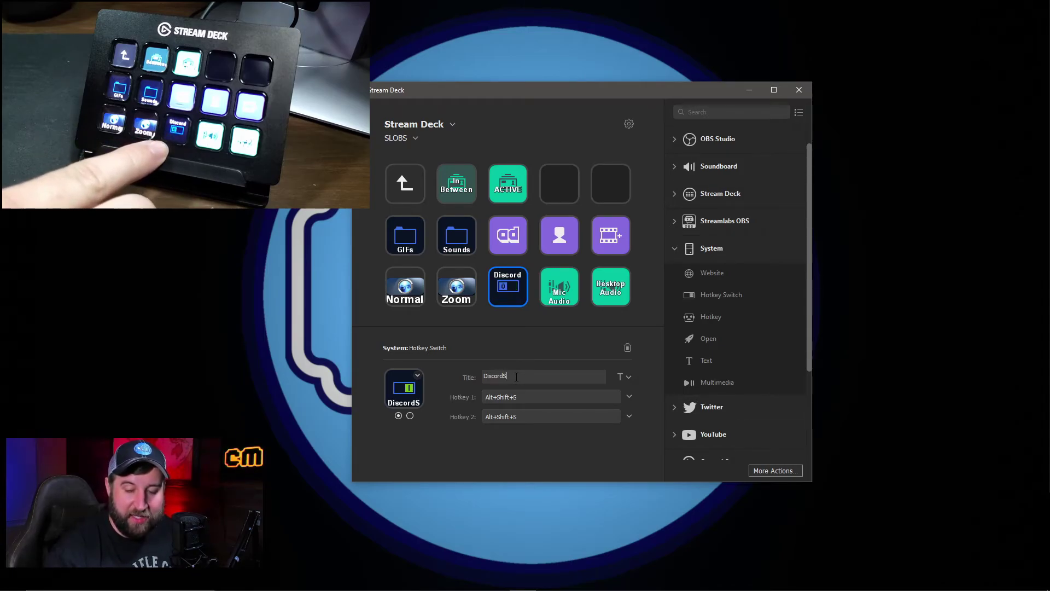
pyautogui.hotkey('alt', 'shift', 's')
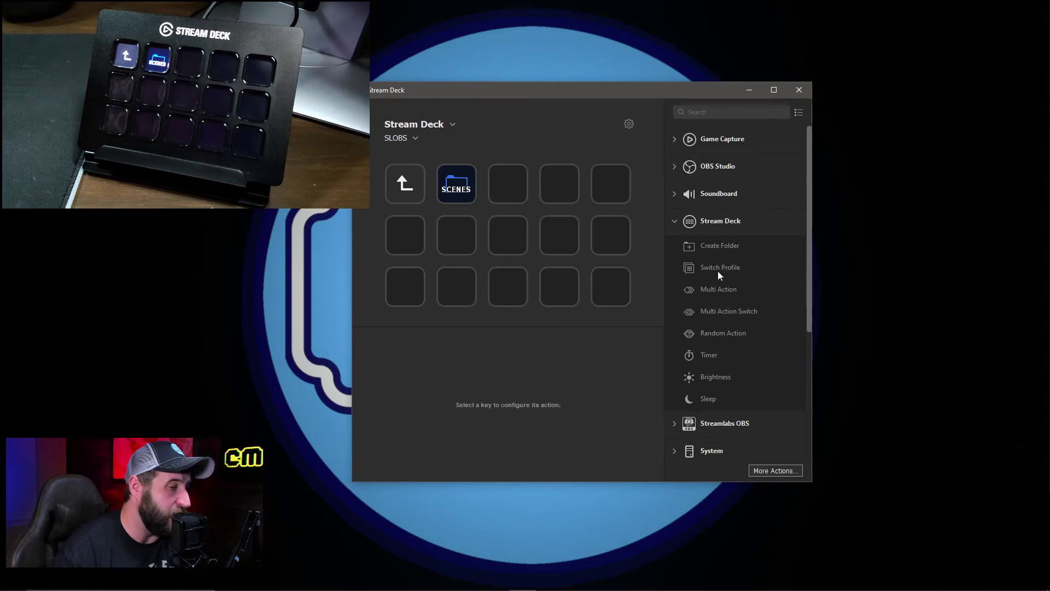
# Place a Switch Profile action on the last key of the lowest row and keep Next Profile as its target.
pyautogui.moveTo(709, 267); pyautogui.dragTo(611, 290)
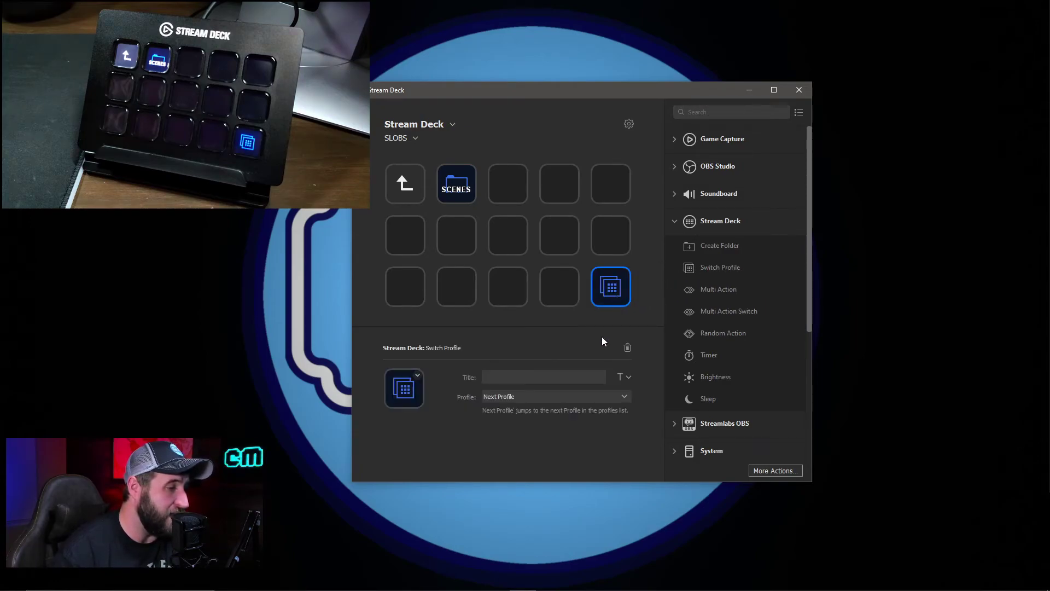
pyautogui.click(529, 396)
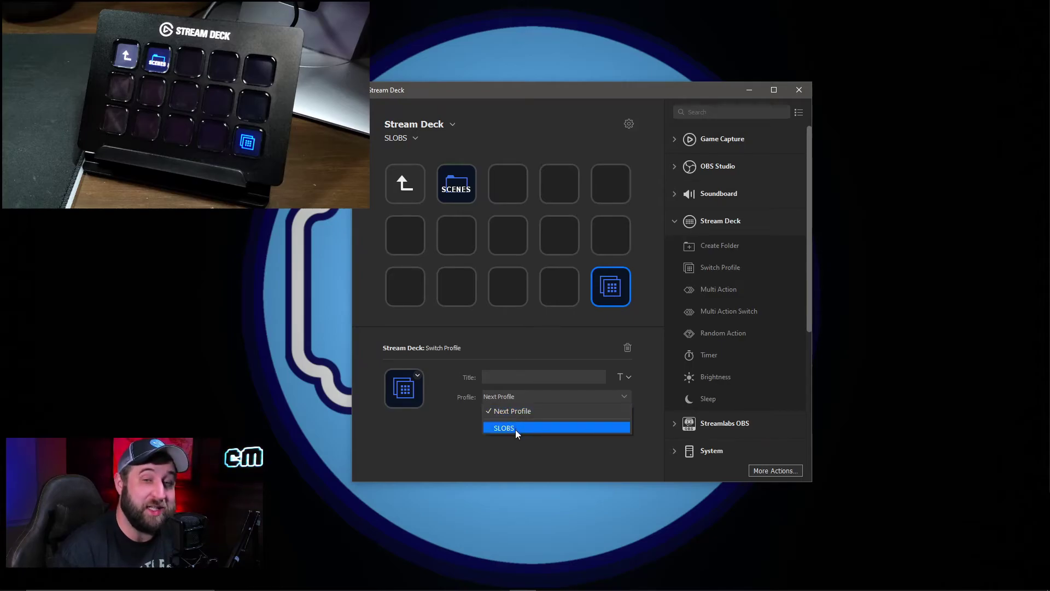
pyautogui.click(438, 471)
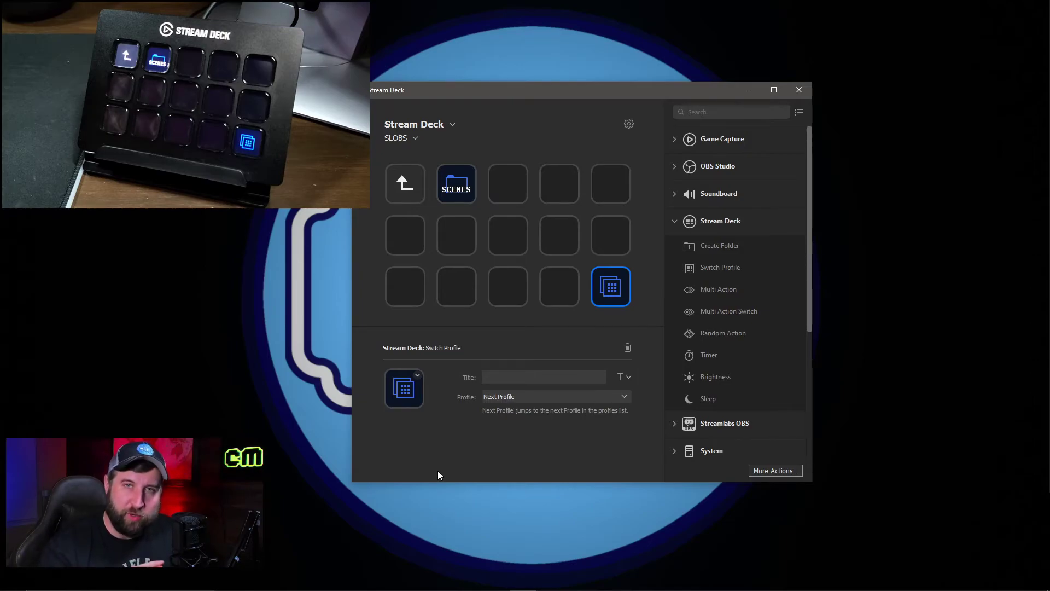
# Place a Multi Action on the fourth key of the lowest row and fill its sequence with Brightness, Sleep and Brightness actions.
pyautogui.click(559, 286)
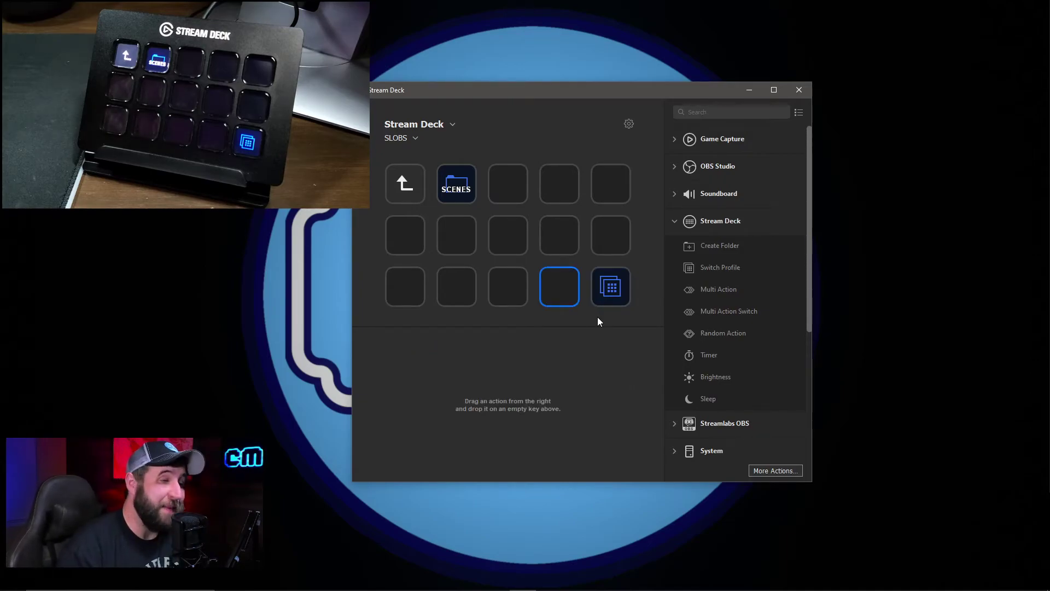
pyautogui.moveTo(730, 289); pyautogui.dragTo(558, 291)
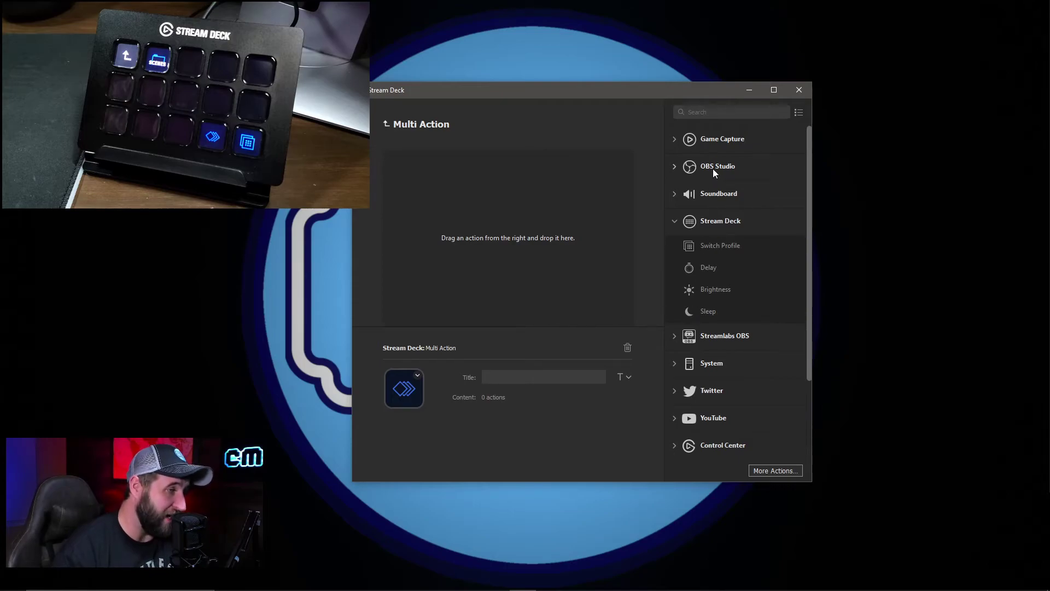
pyautogui.scroll(-3, 718, 301)
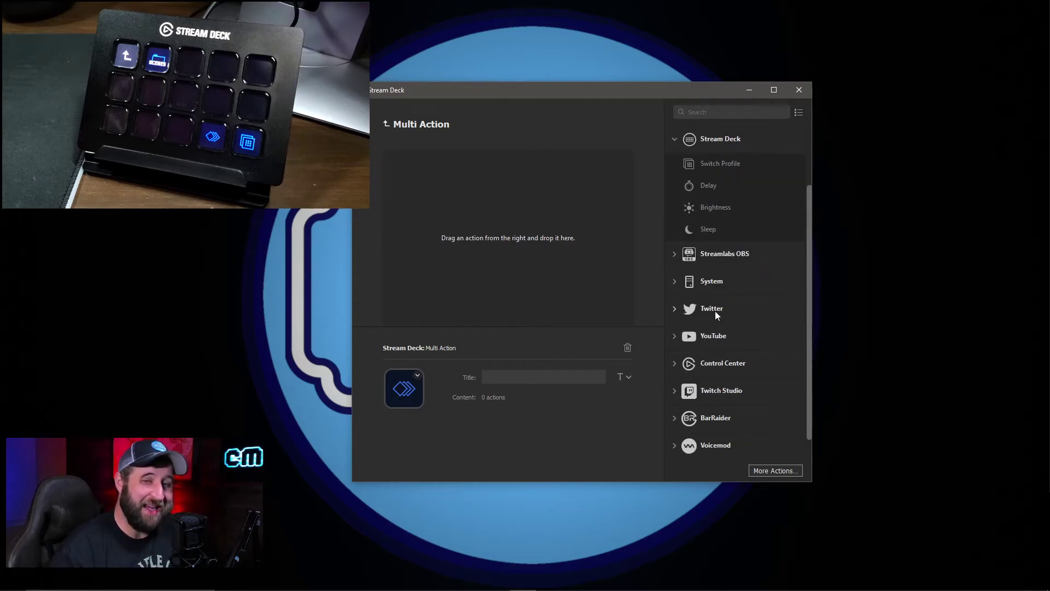
pyautogui.scroll(3, 721, 370)
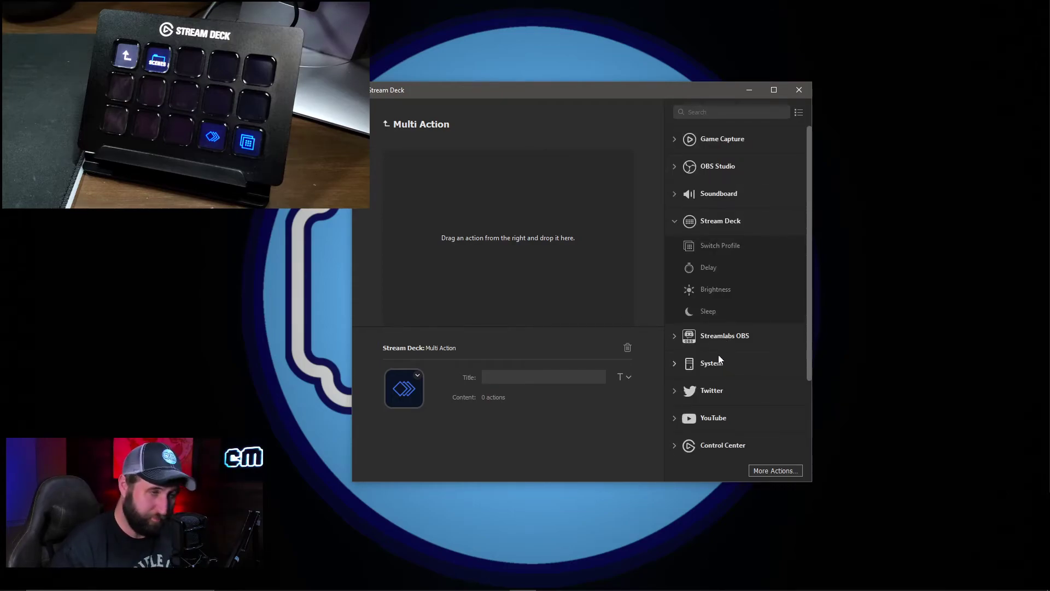
pyautogui.moveTo(713, 288); pyautogui.dragTo(463, 193)
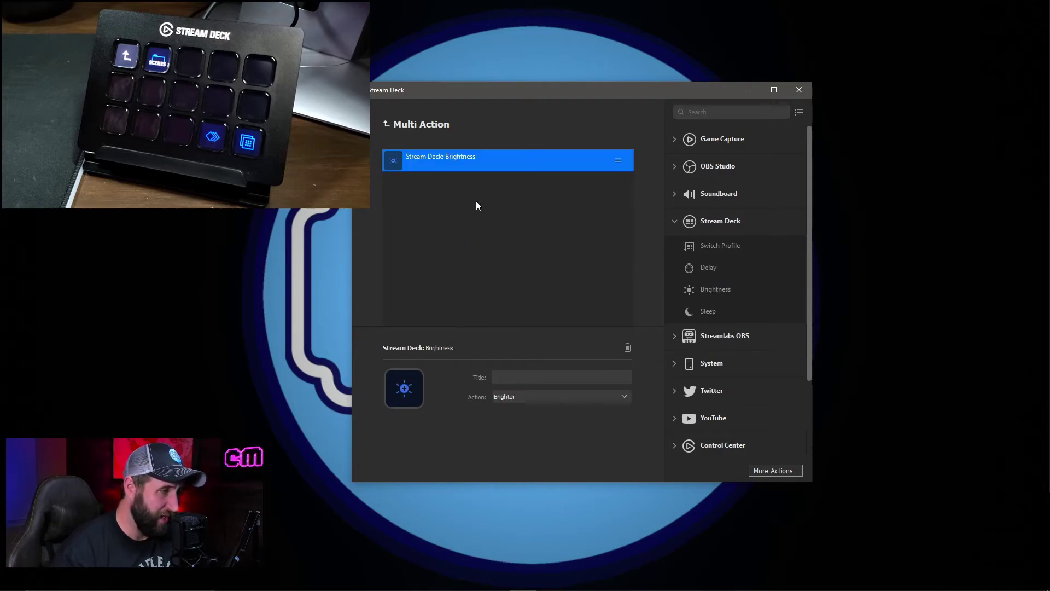
pyautogui.moveTo(699, 304); pyautogui.dragTo(487, 243)
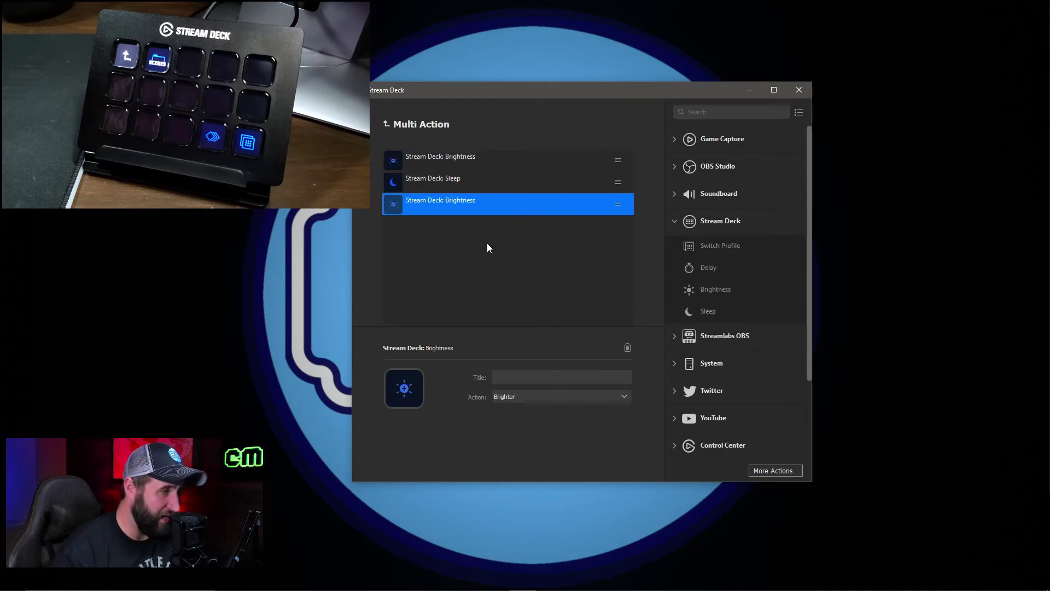
# Add three System actions to the end of the Multi Action sequence.
pyautogui.click(676, 366)
pyautogui.moveTo(706, 387); pyautogui.dragTo(433, 276)
pyautogui.moveTo(707, 411); pyautogui.dragTo(467, 298)
pyautogui.moveTo(707, 432); pyautogui.dragTo(499, 297)
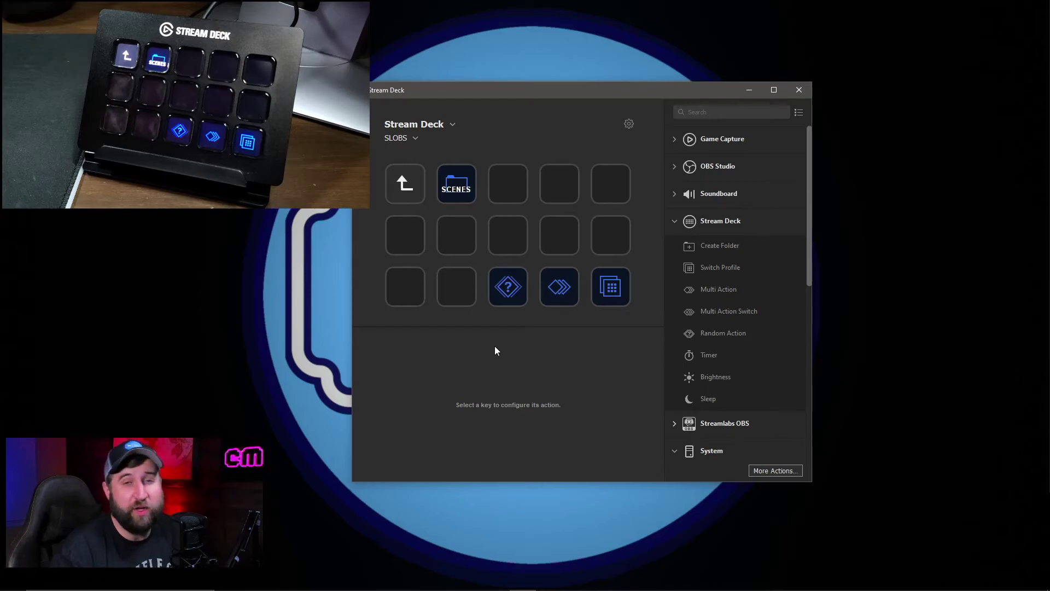
# Place a Timer action on the second key of the lowest row, with a 30-second duration and the Connect sound.
pyautogui.moveTo(707, 355); pyautogui.dragTo(458, 290)
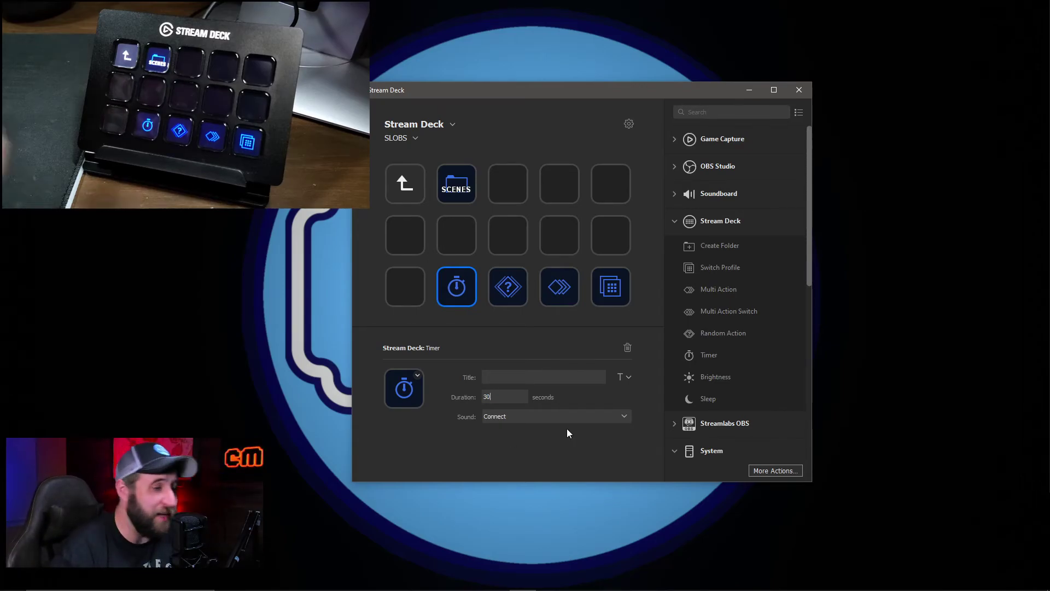
pyautogui.click(512, 418)
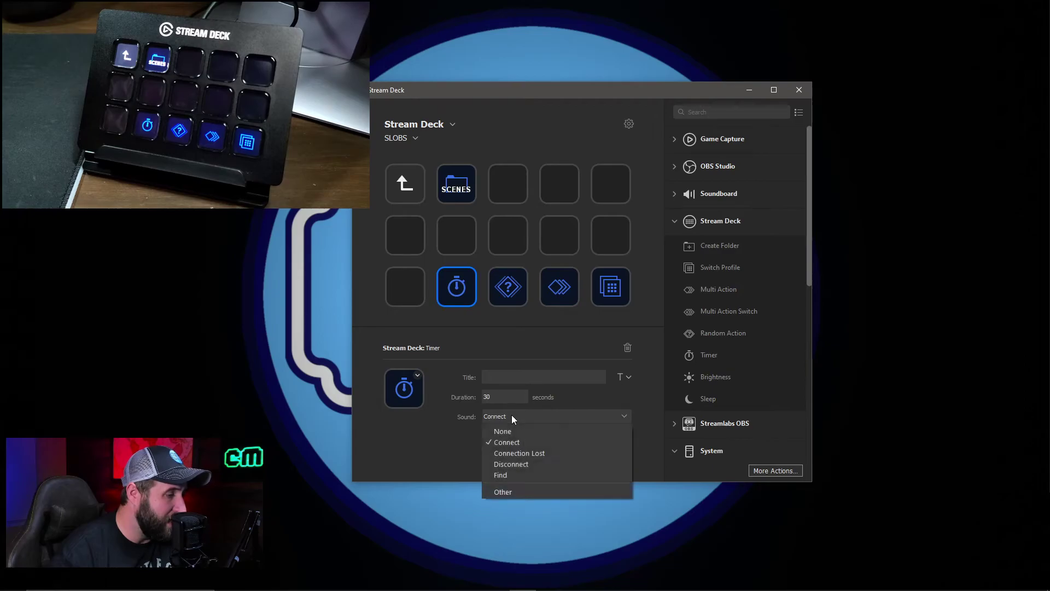
pyautogui.click(510, 416)
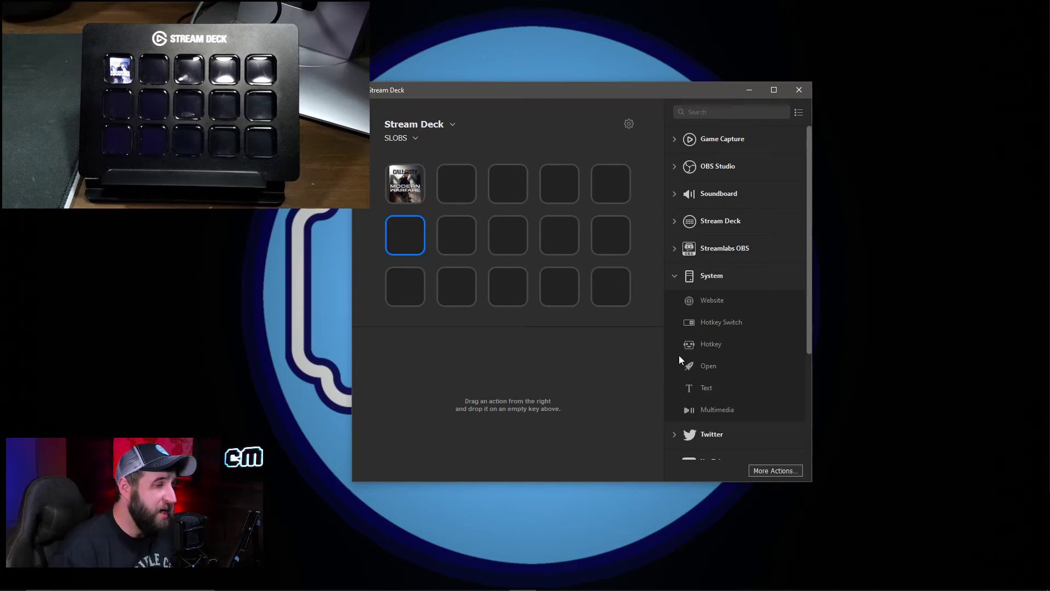
# Place a System Website action on the first key of the second row with the URL twitch.tv/CapnMedia.
pyautogui.moveTo(702, 309); pyautogui.dragTo(419, 249)
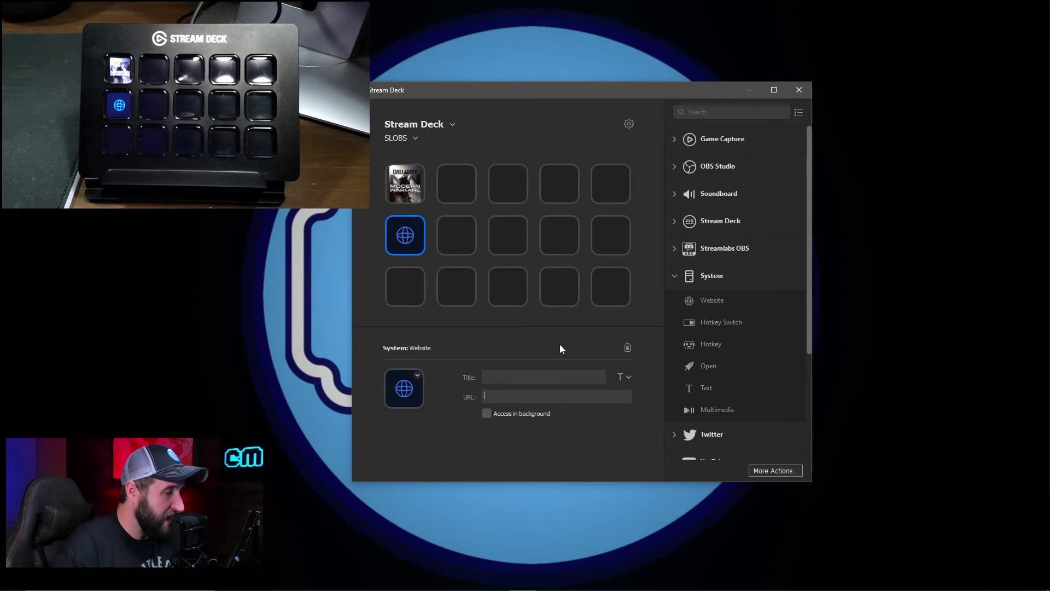
pyautogui.write('twitch.tv/CapnMedia')
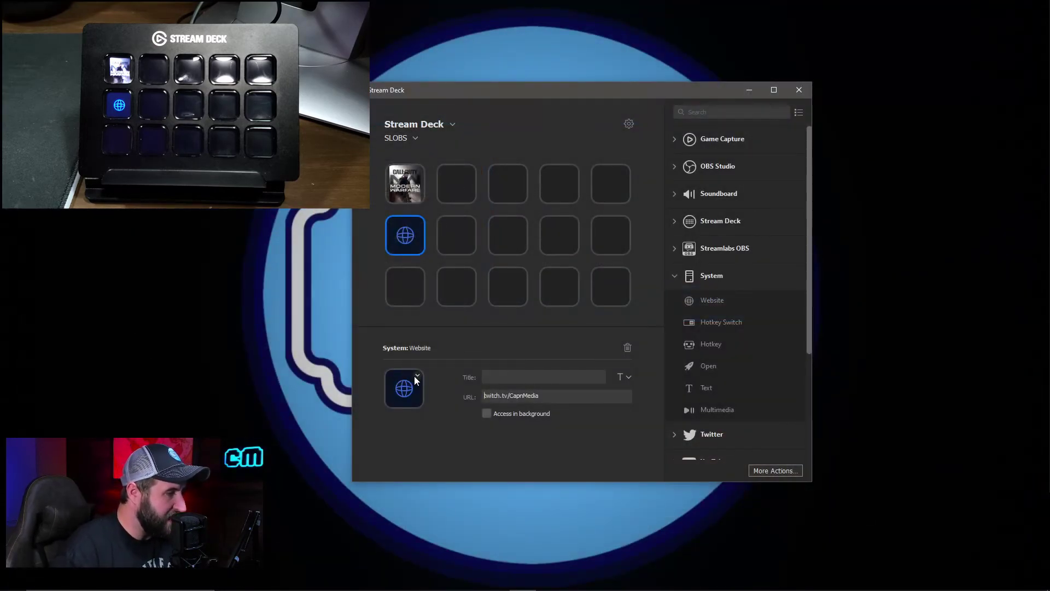
# Set twitch_PNG8.png from the Twitch banners folder as the custom icon of the Website key.
pyautogui.click(416, 376)
pyautogui.click(432, 394)
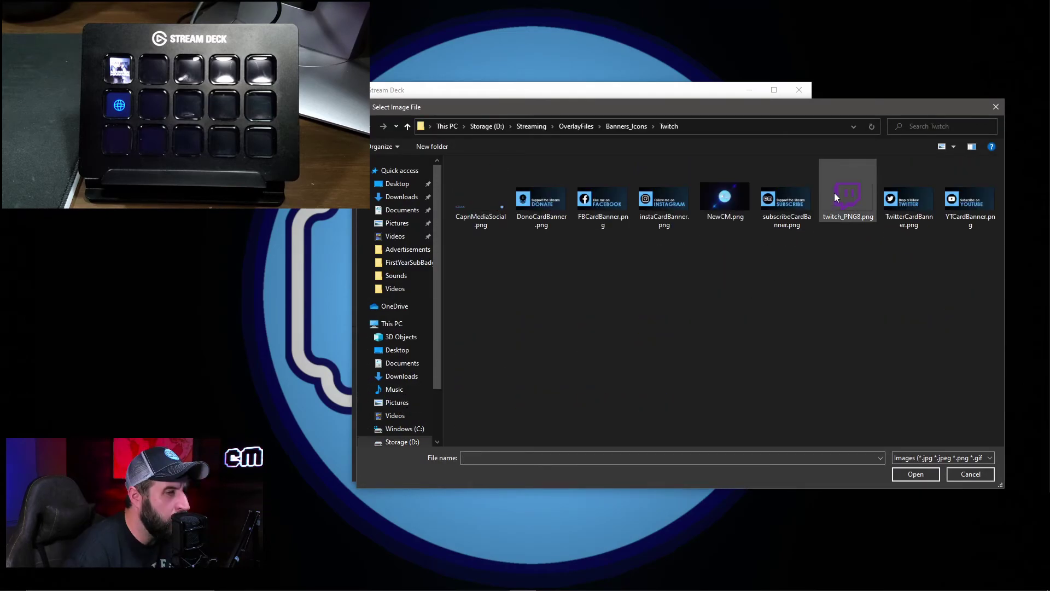
pyautogui.click(846, 192)
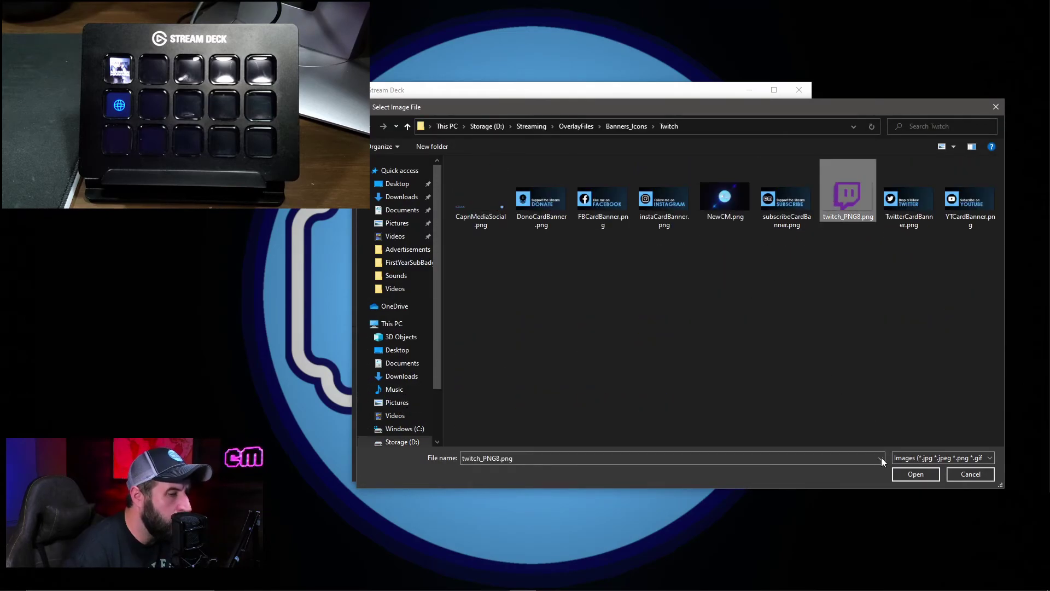
pyautogui.click(915, 474)
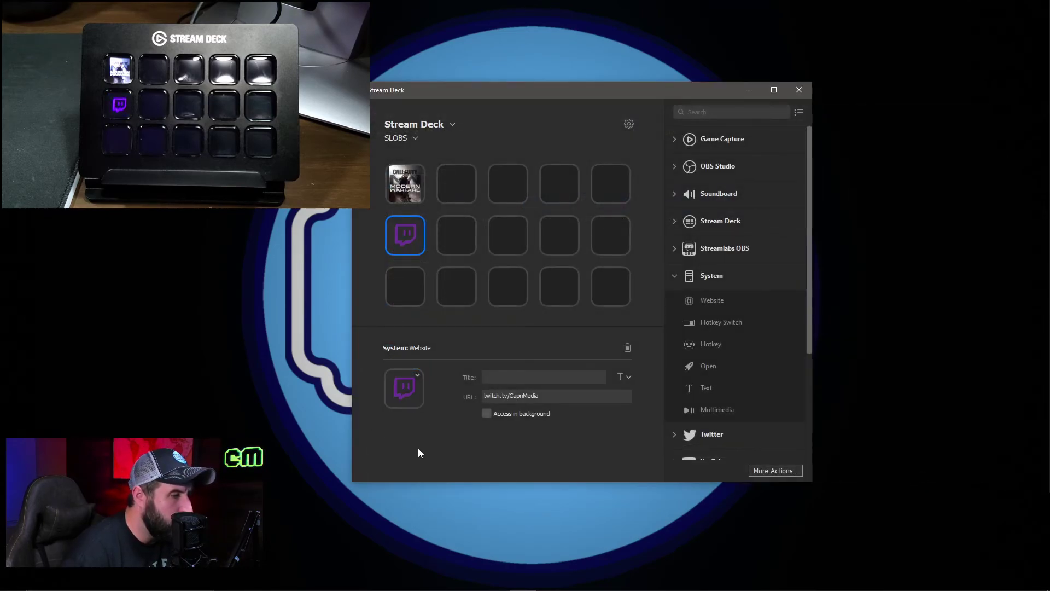
pyautogui.click(459, 323)
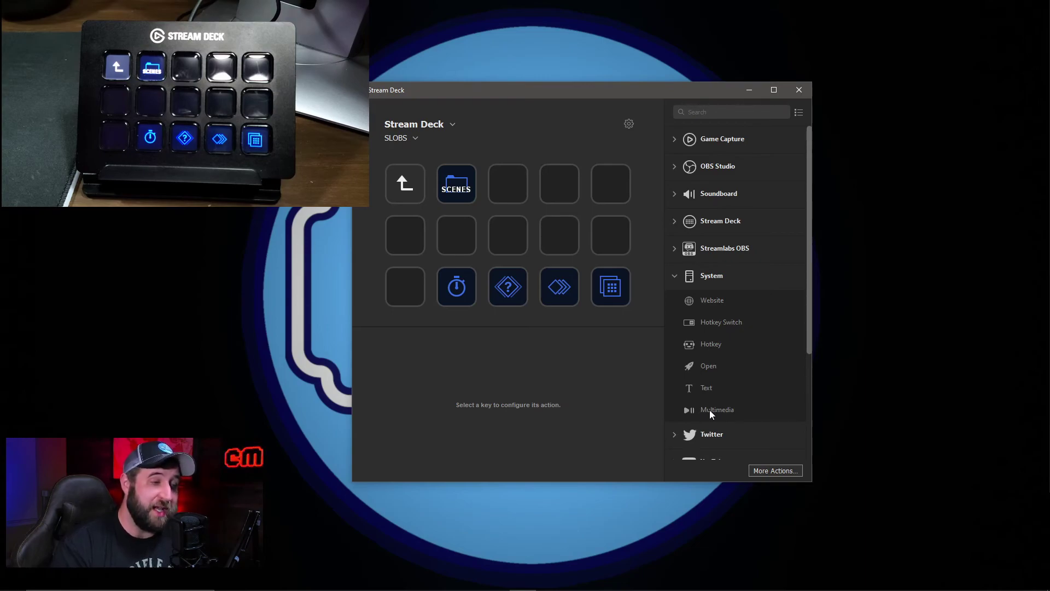
# Place System Multimedia actions on the third, fourth and fifth keys of the second row.
pyautogui.moveTo(714, 409); pyautogui.dragTo(572, 247)
pyautogui.moveTo(731, 417); pyautogui.dragTo(527, 257)
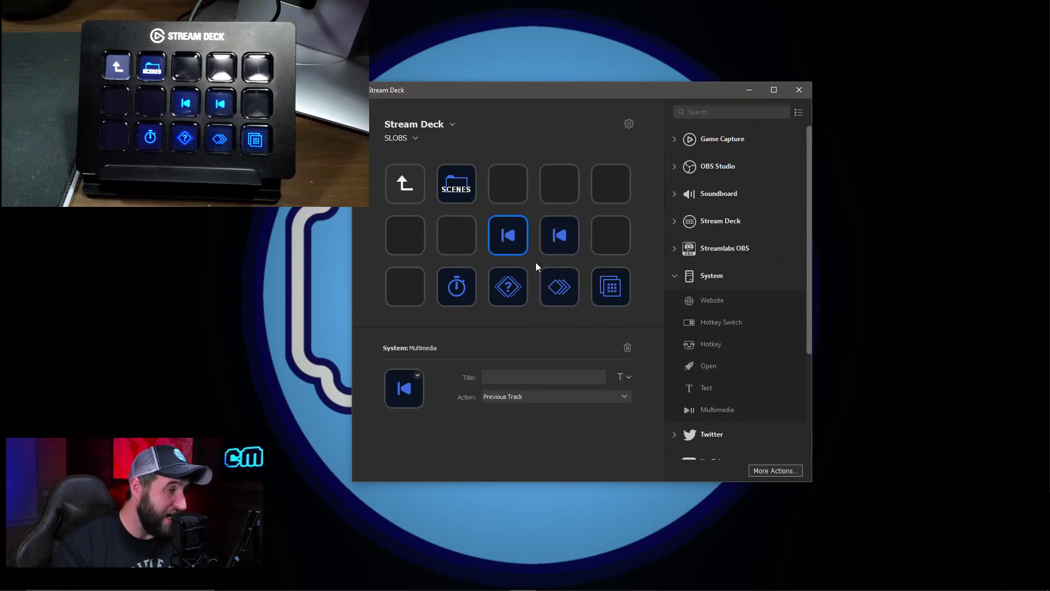
pyautogui.moveTo(730, 414); pyautogui.dragTo(610, 231)
pyautogui.click(515, 235)
pyautogui.rightClick(514, 237)
pyautogui.click(547, 239)
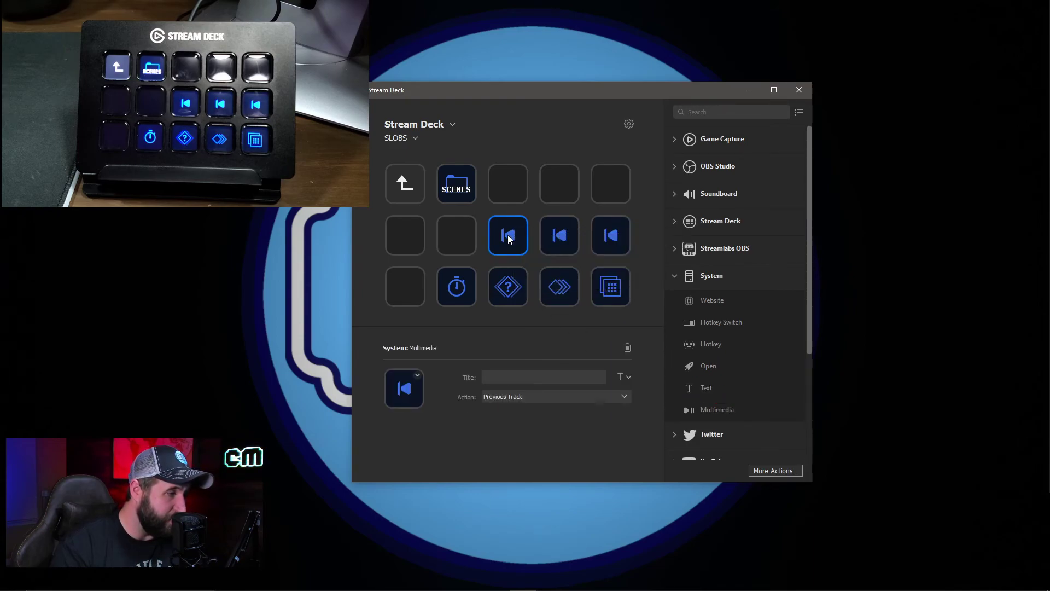
# Set the second row's fourth key to Play / Pause and its fifth key to Next Track.
pyautogui.click(558, 237)
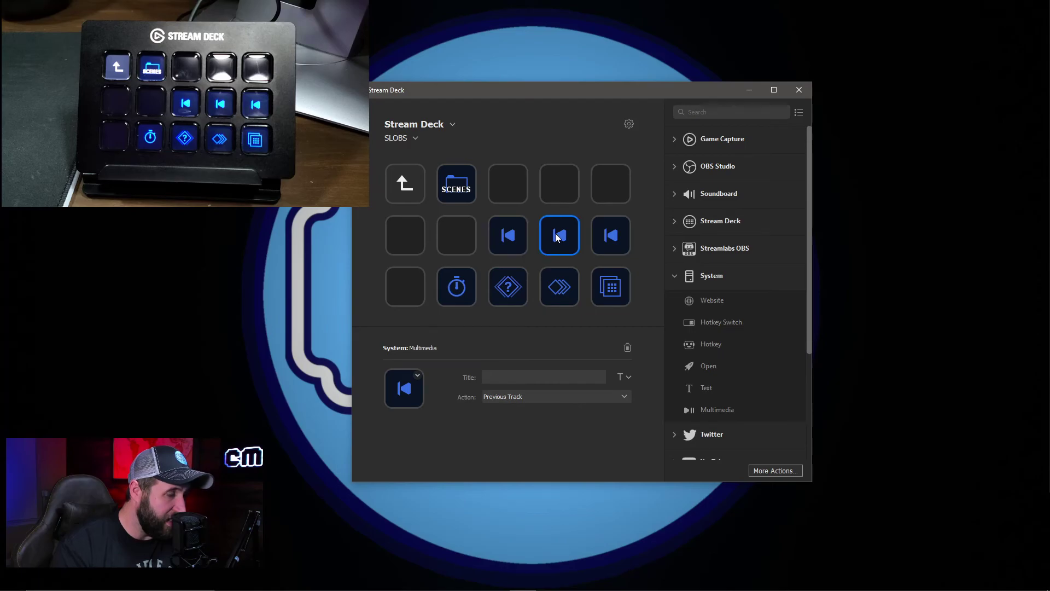
pyautogui.click(534, 401)
pyautogui.click(530, 422)
pyautogui.click(622, 229)
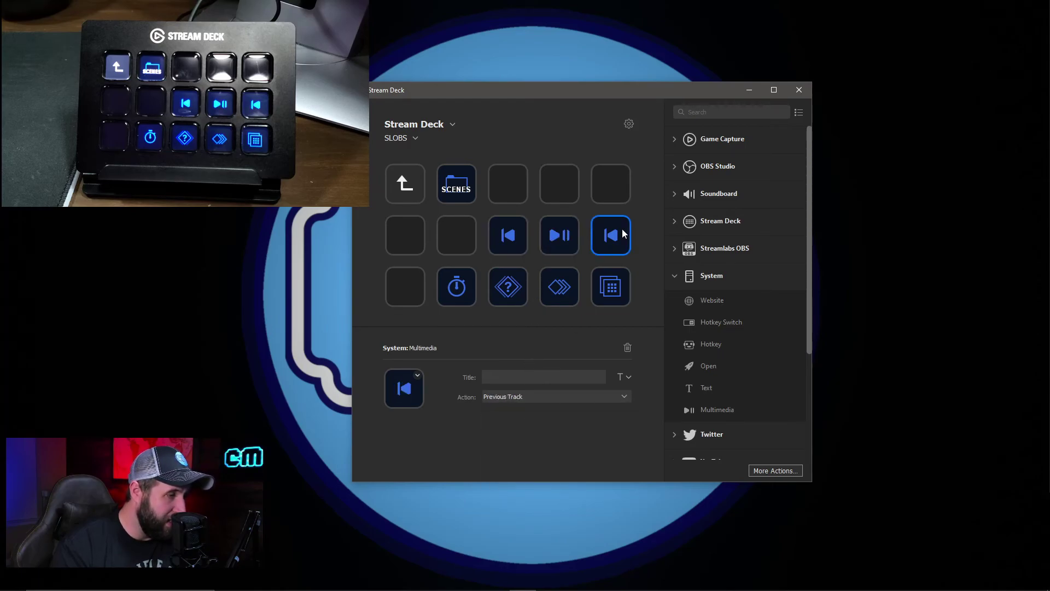
pyautogui.click(543, 396)
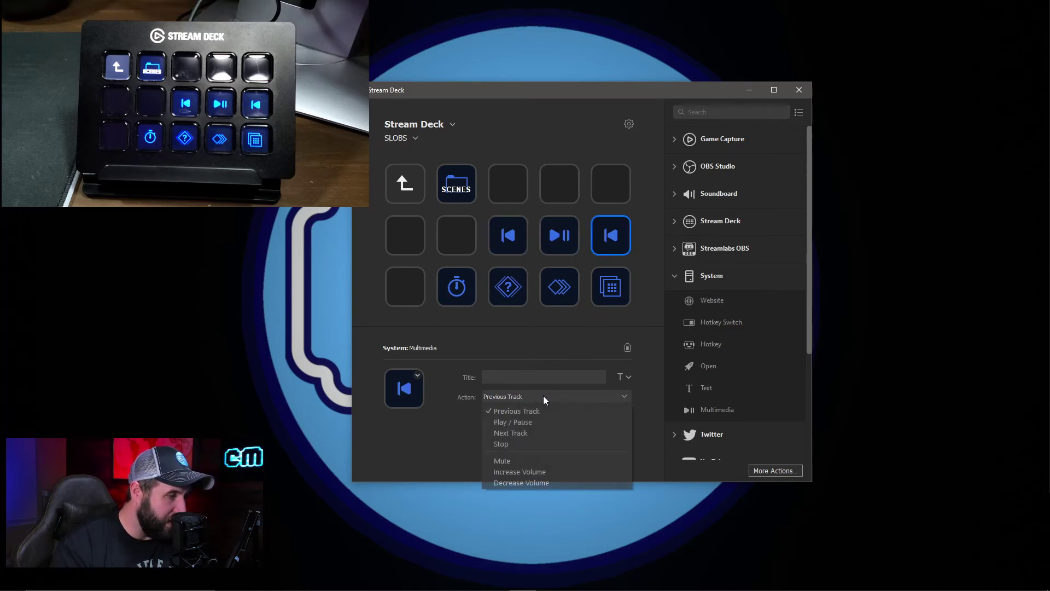
pyautogui.click(534, 433)
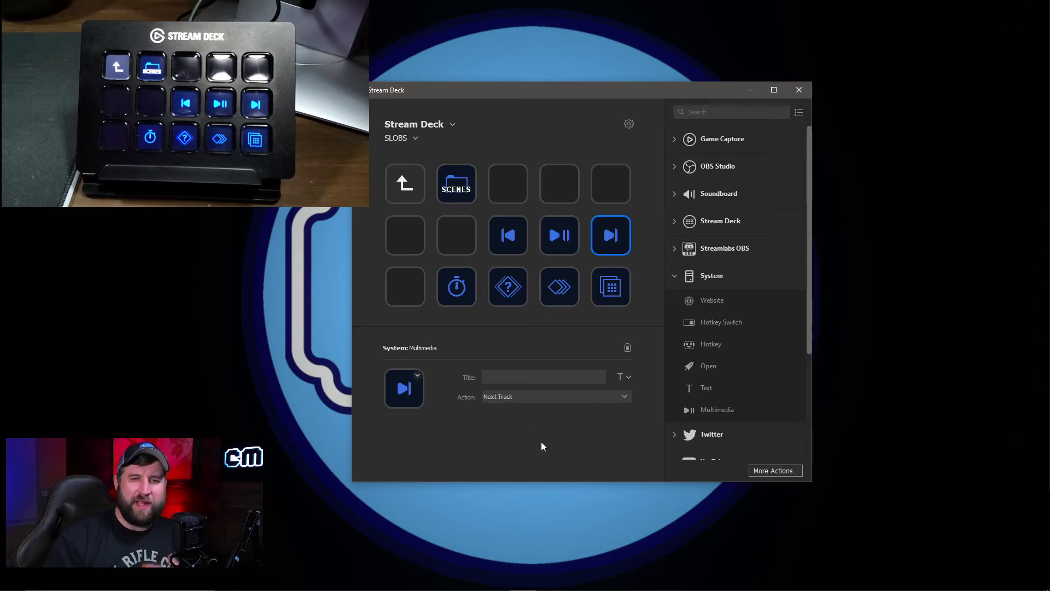